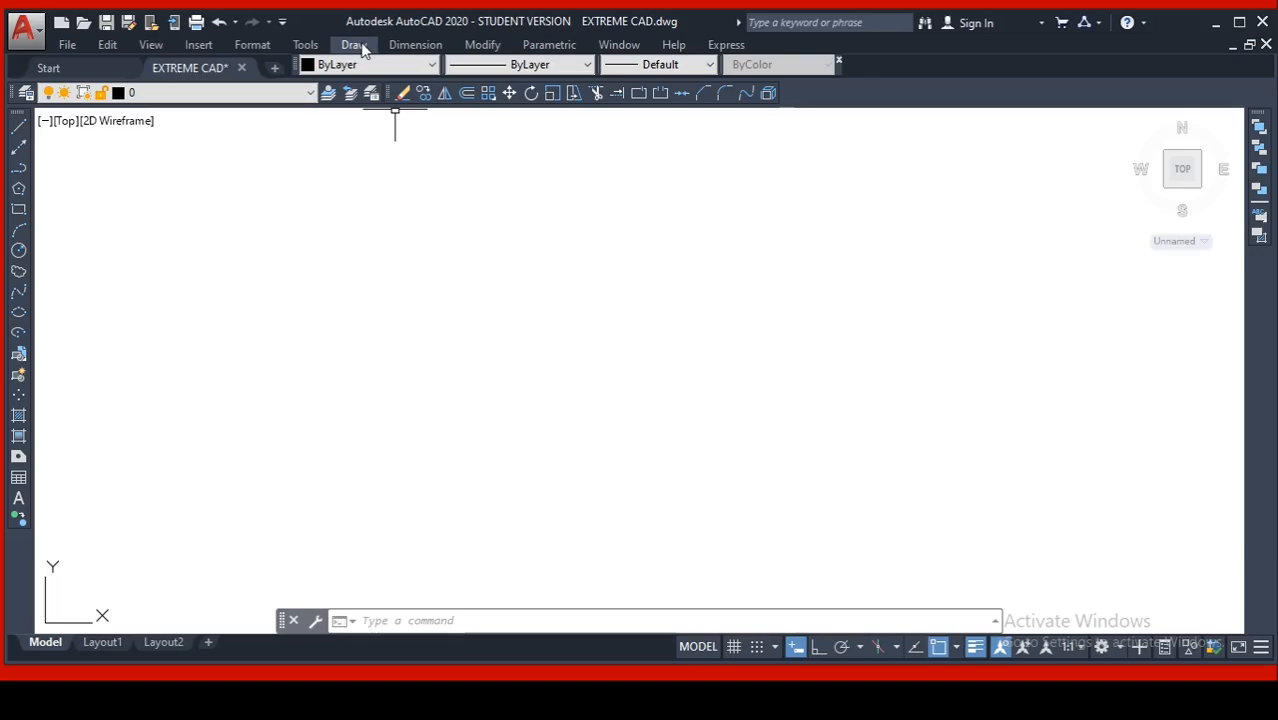
- Draw a three-point arc bulging downward in the empty drawing, ending about 3378' at 76° from its second point
left_click(360, 50)
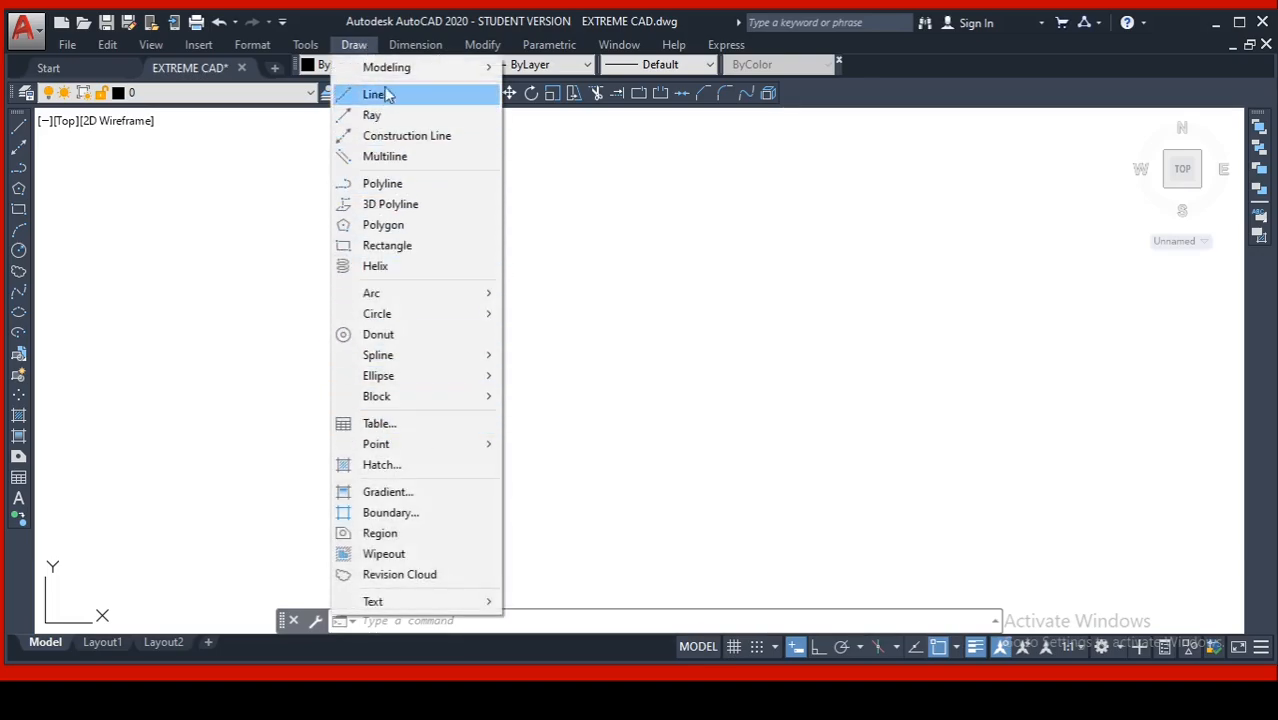
mouse_move(398, 80)
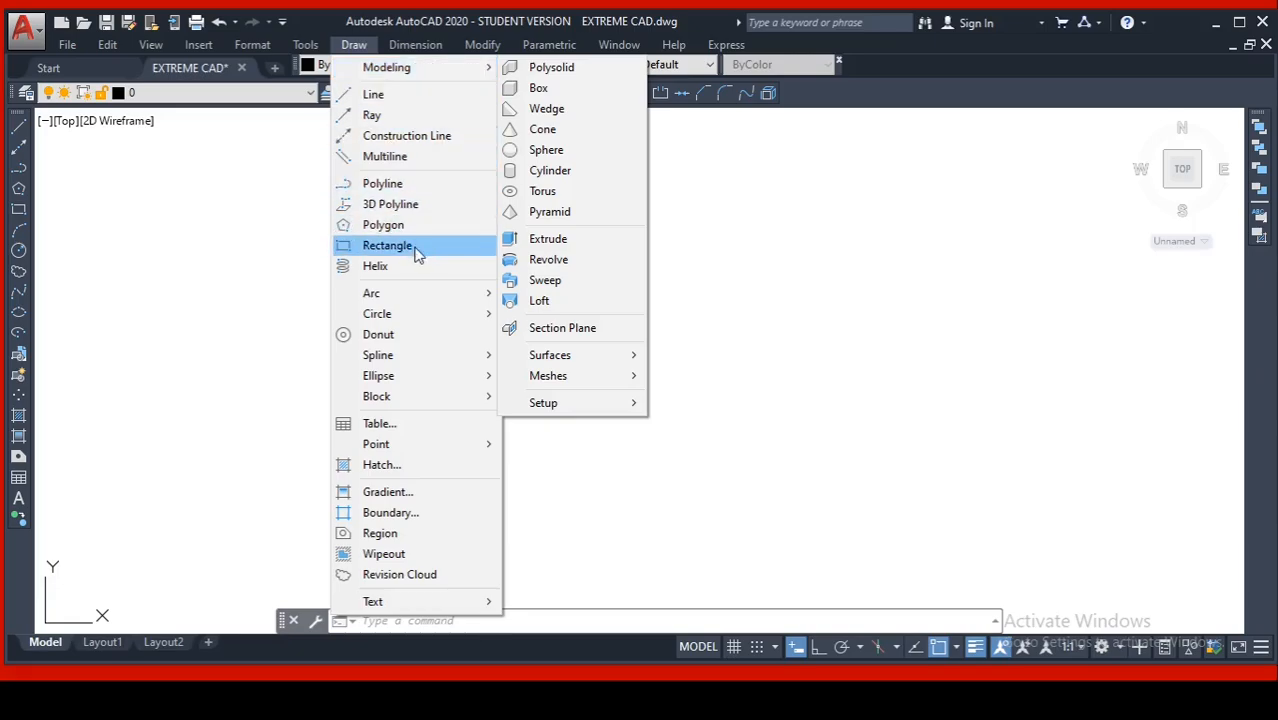
mouse_move(424, 296)
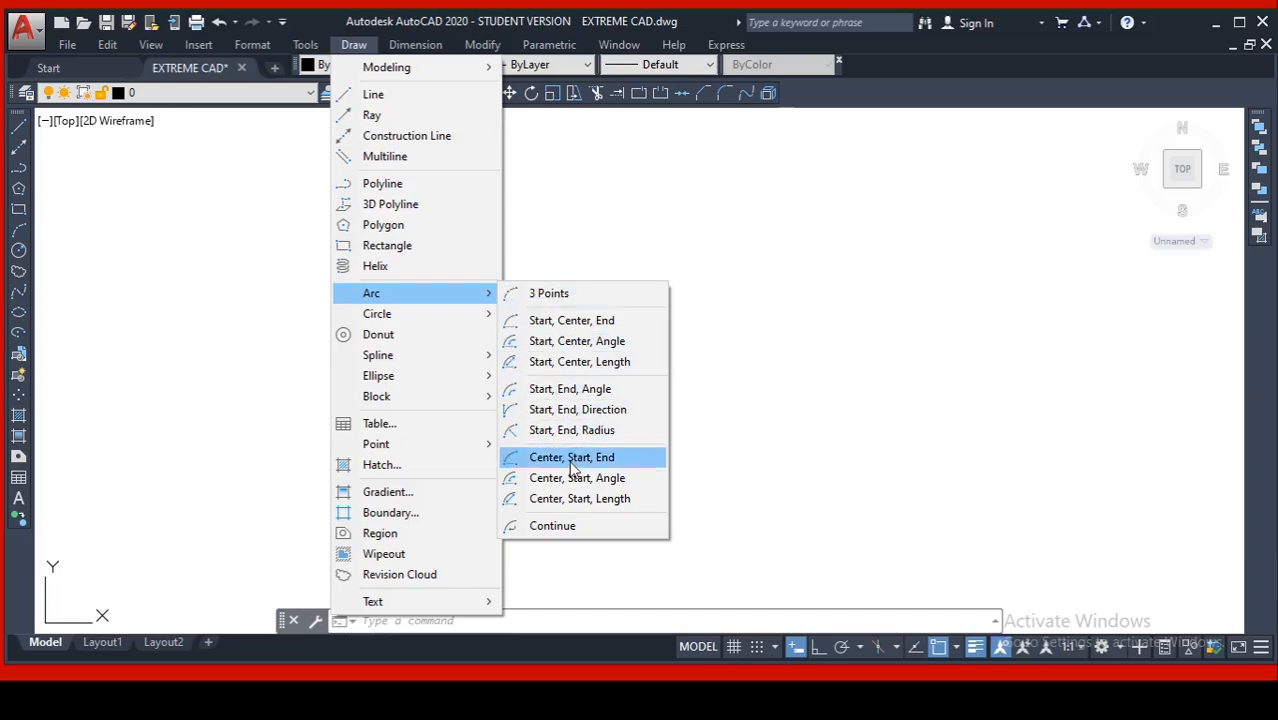
left_click(563, 297)
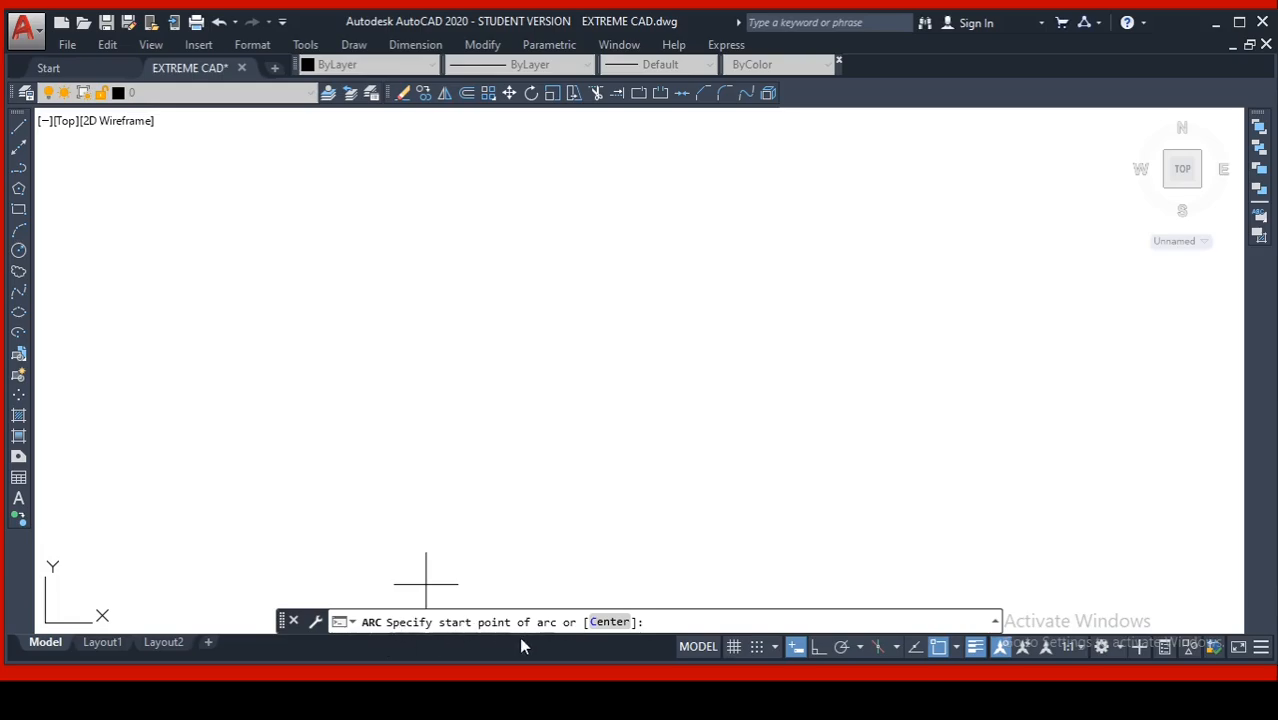
left_click(387, 401)
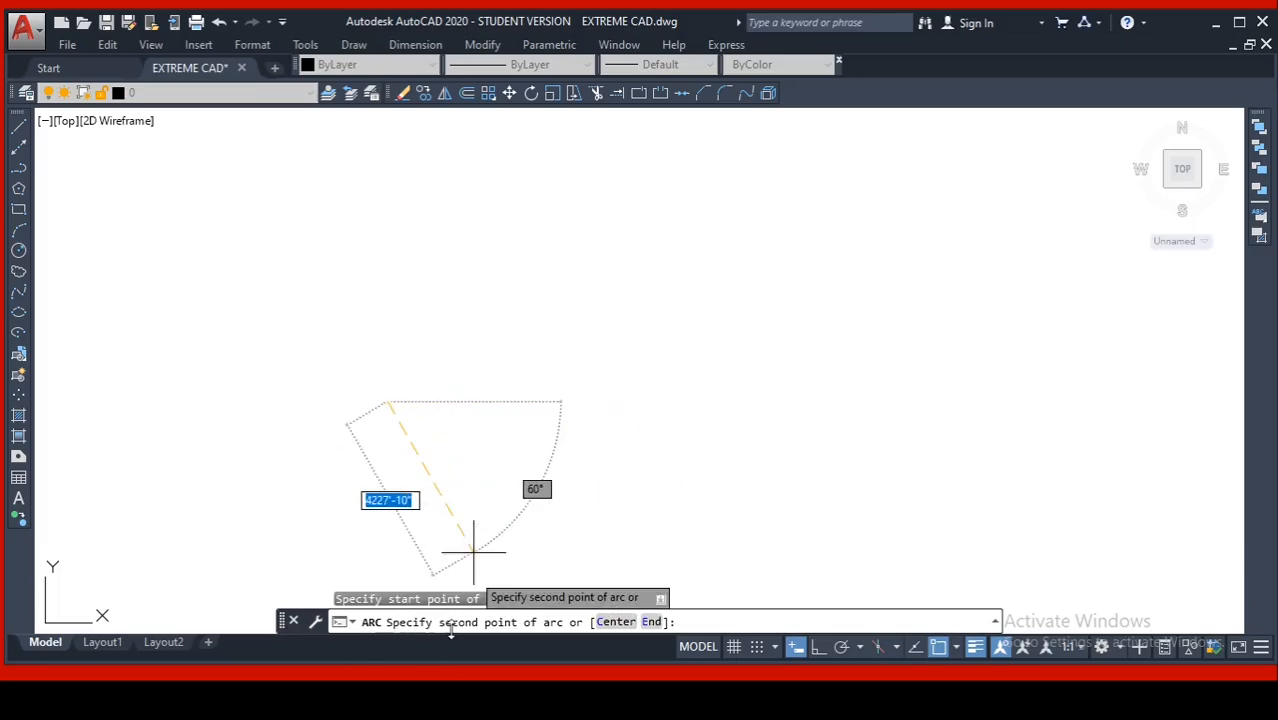
left_click(646, 400)
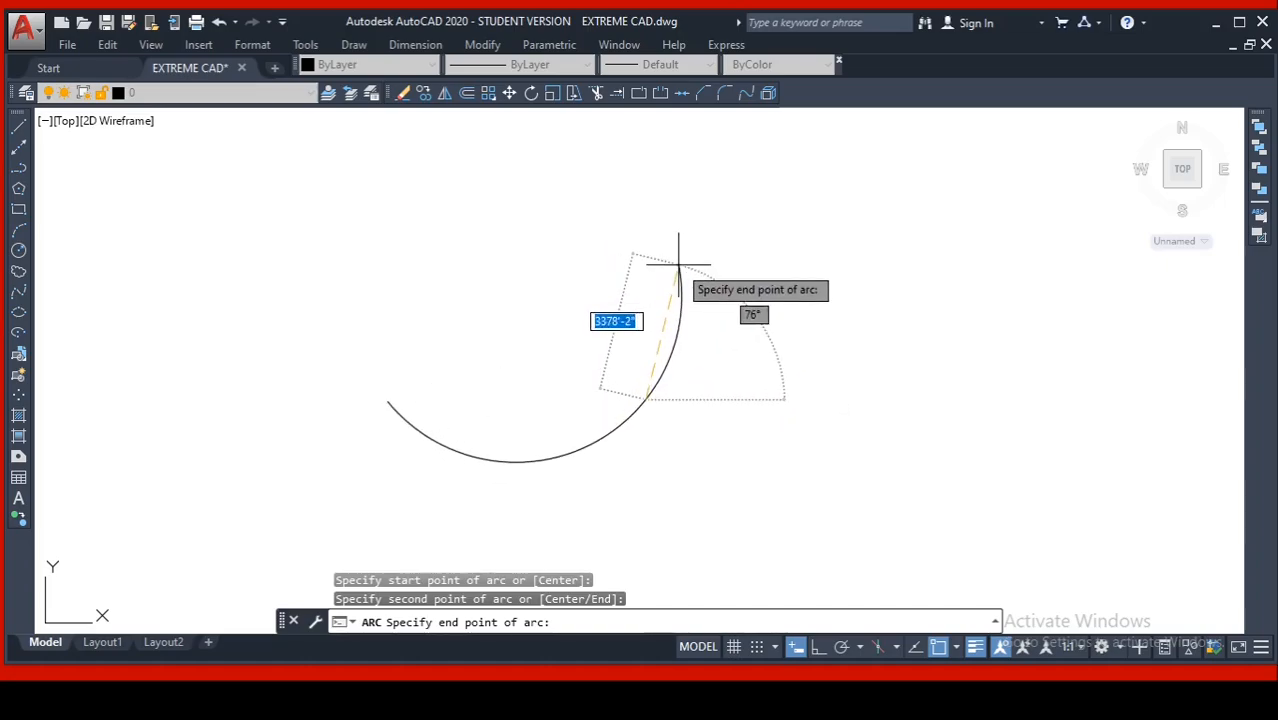
left_click(679, 265)
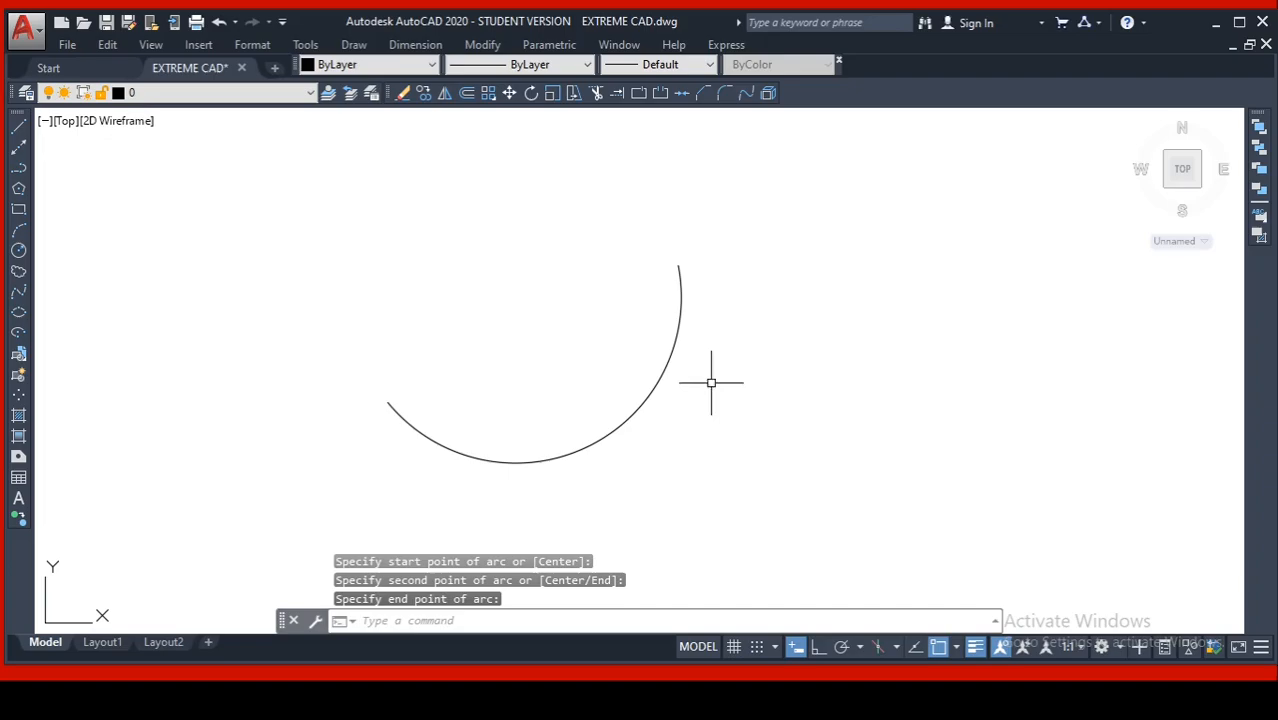
left_click(643, 403)
scroll(759, 479, "down", 2)
middle_click_drag(762, 480, 761, 437)
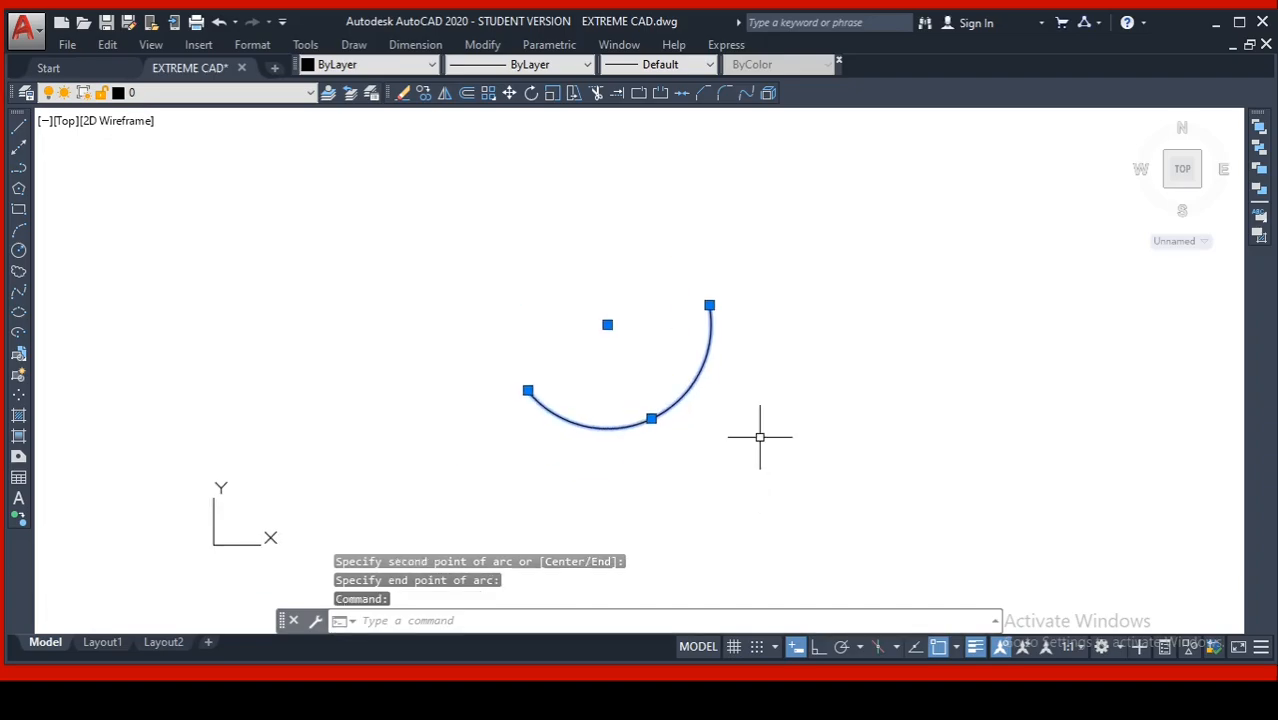
key("Escape")
key("Escape")
key("Escape")
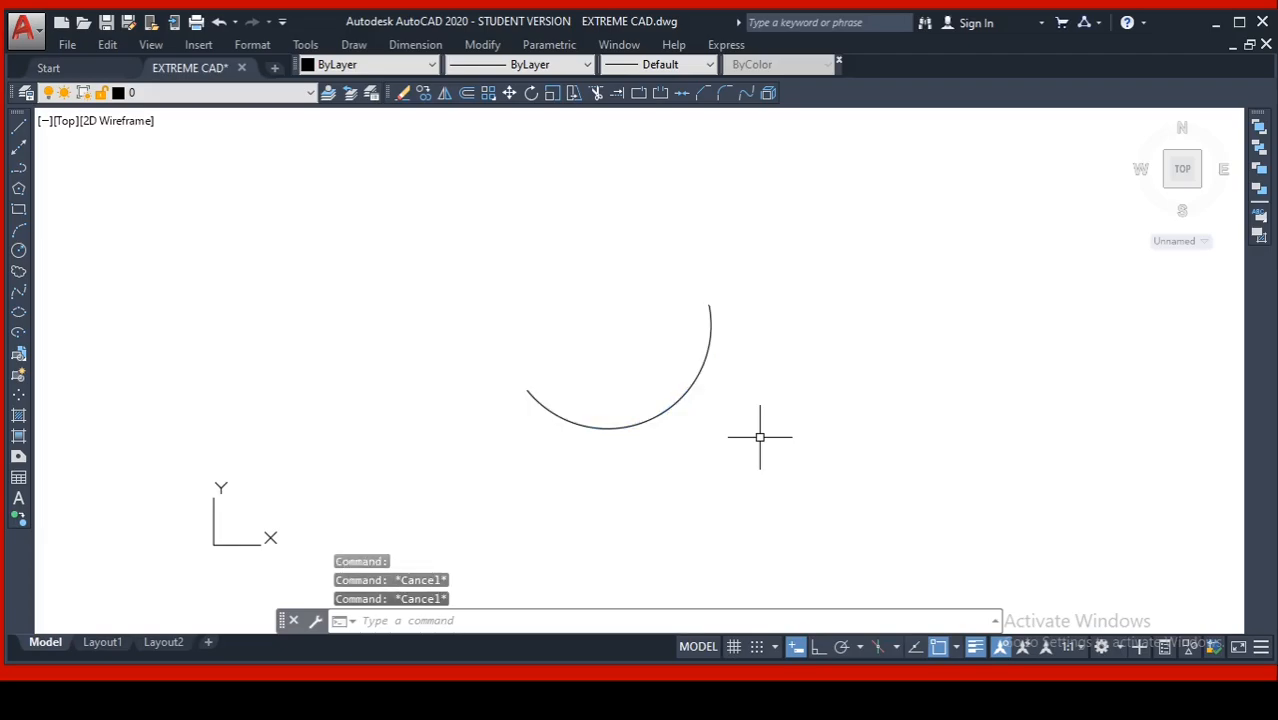
left_click(673, 401)
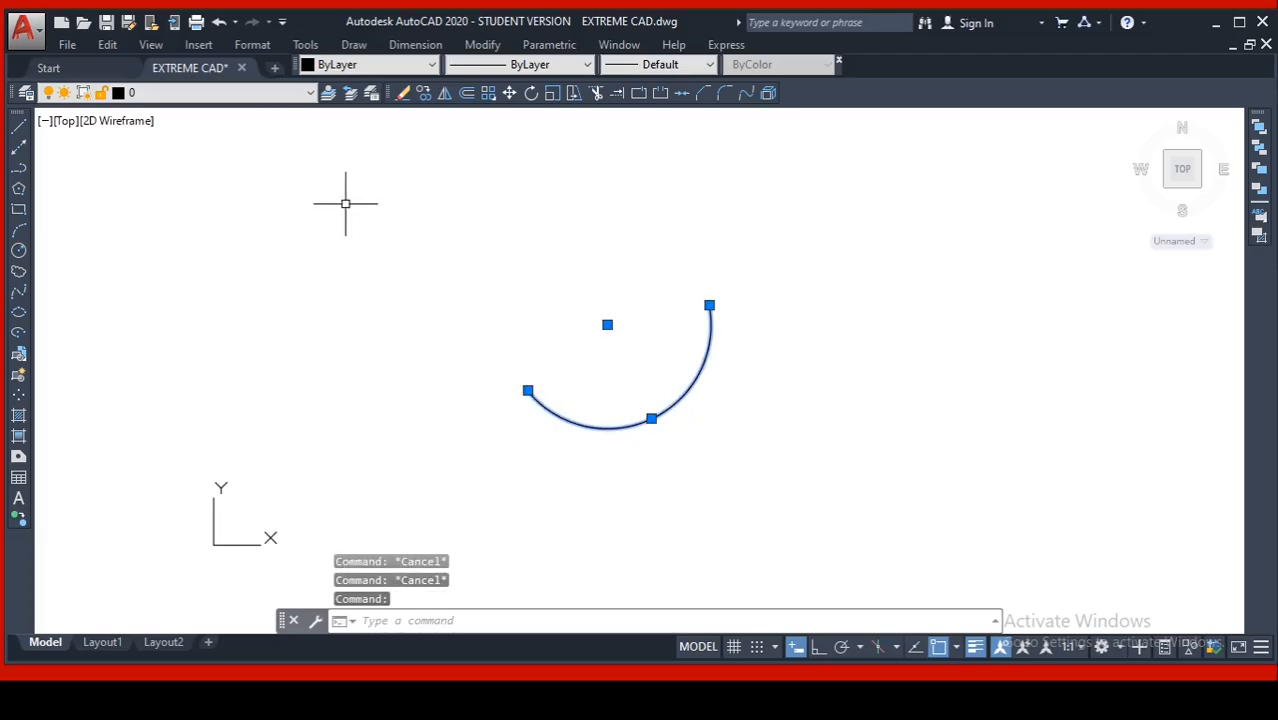
left_click(354, 45)
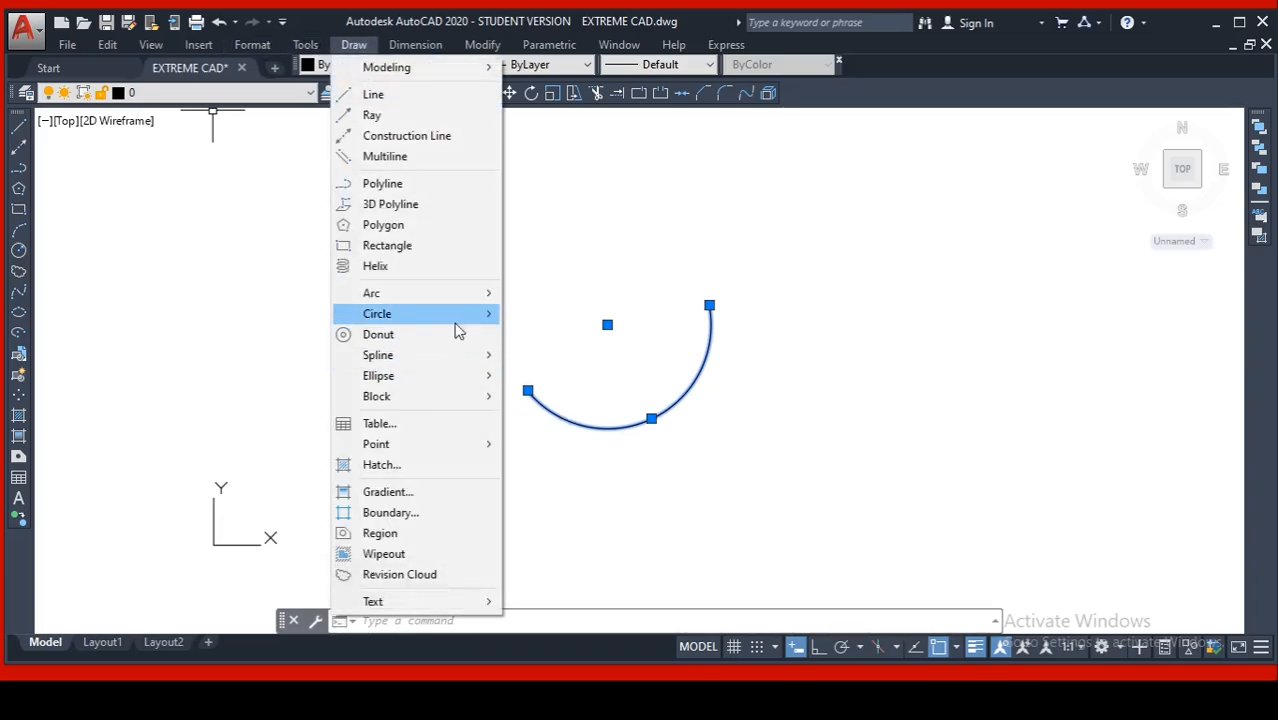
mouse_move(485, 293)
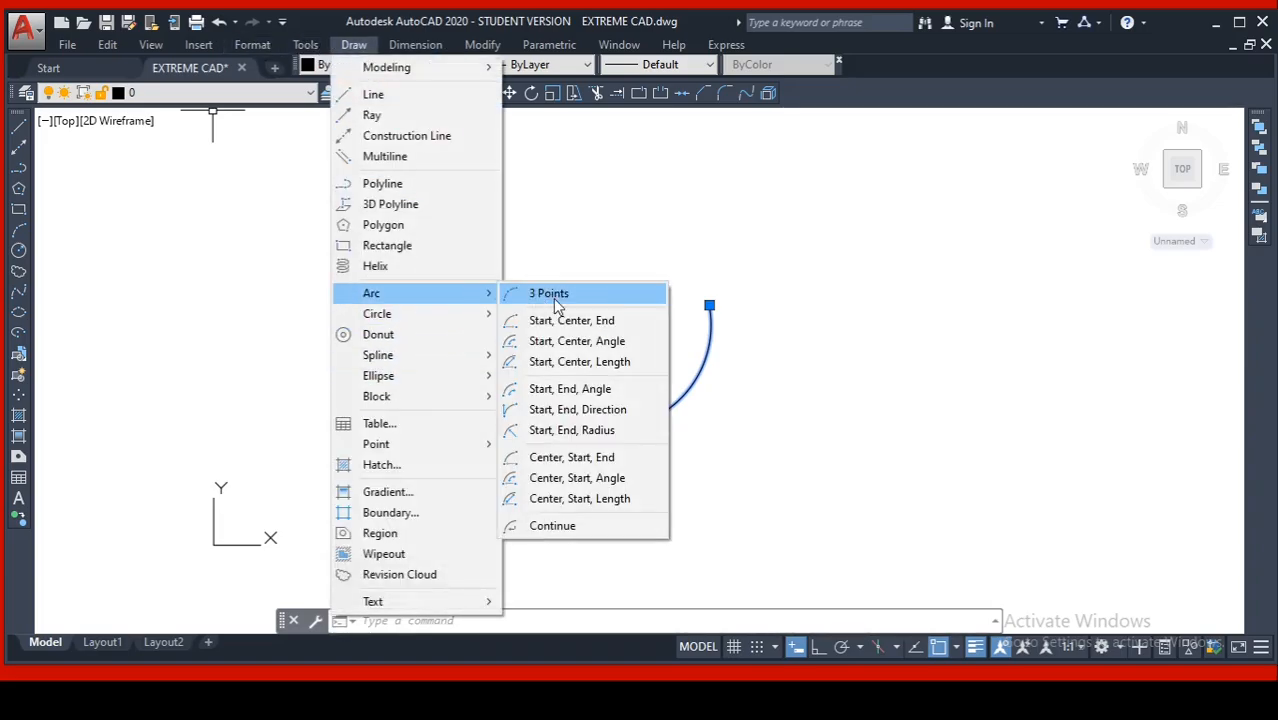
left_click(247, 285)
left_click(243, 290)
left_click(174, 339)
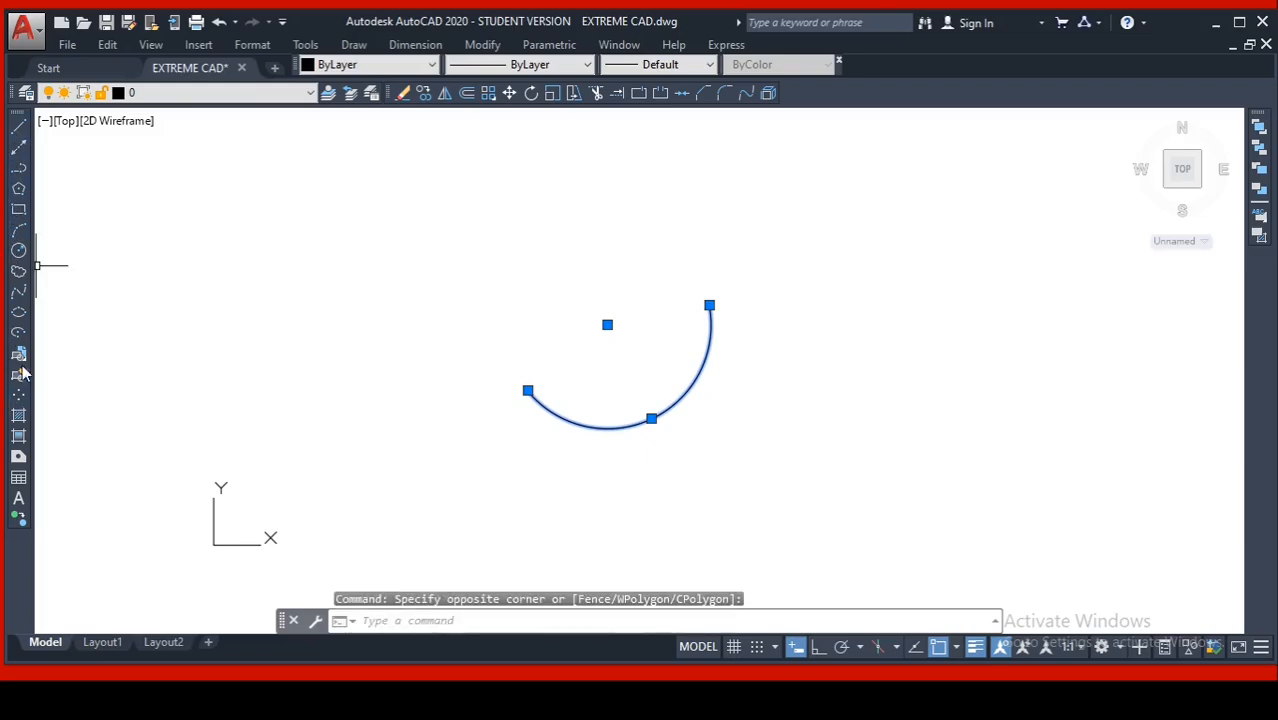
- Draw a second three-point arc, bulging downward, above and to the left of the first arc
left_click(19, 233)
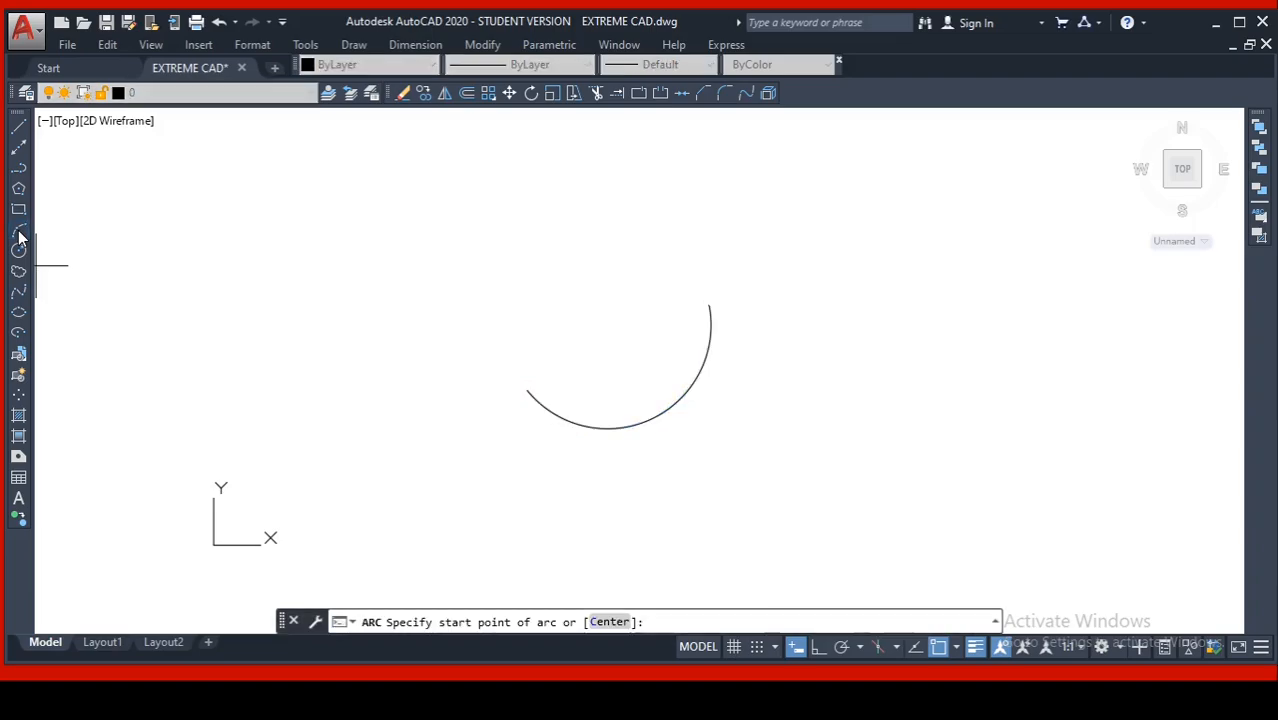
left_click(240, 326)
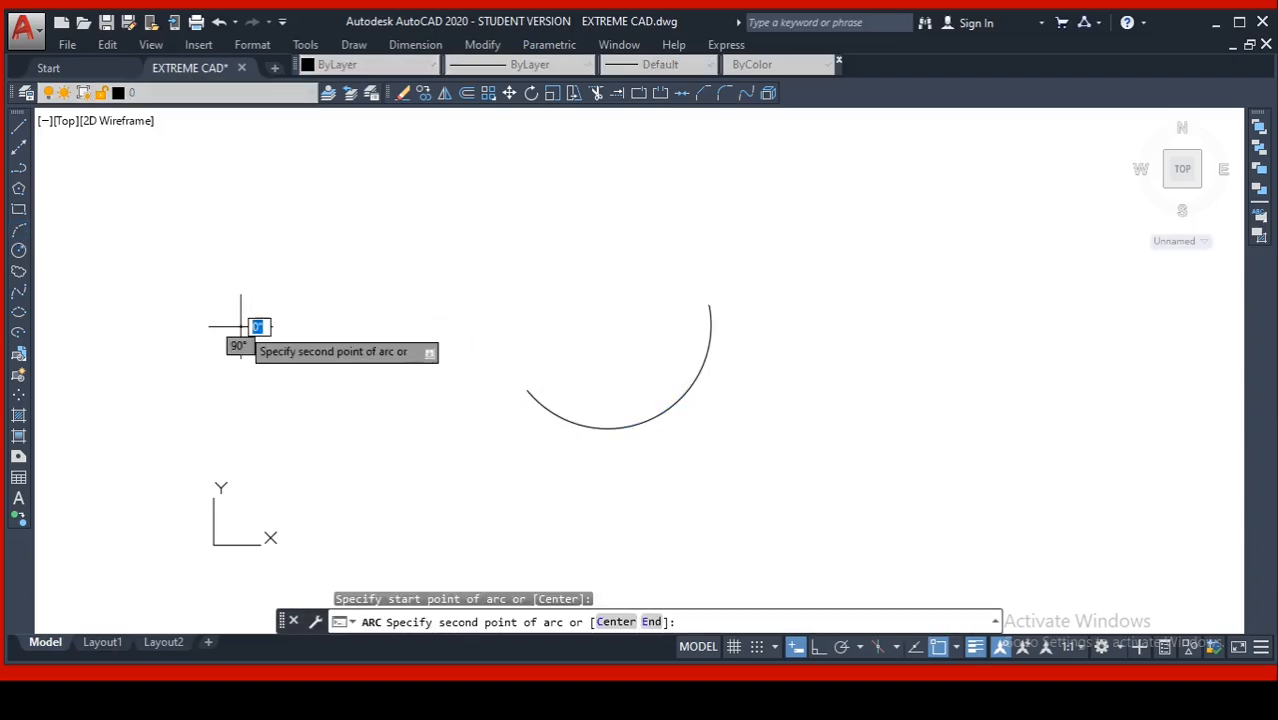
left_click(406, 330)
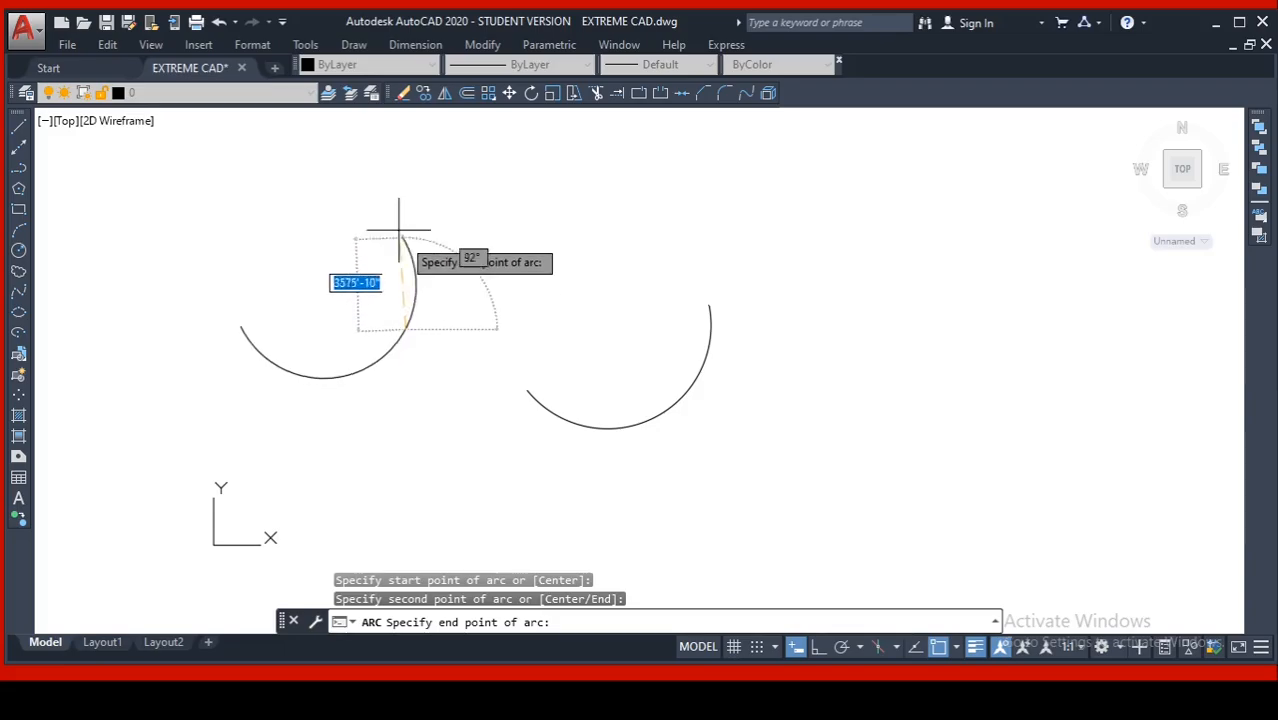
left_click(388, 196)
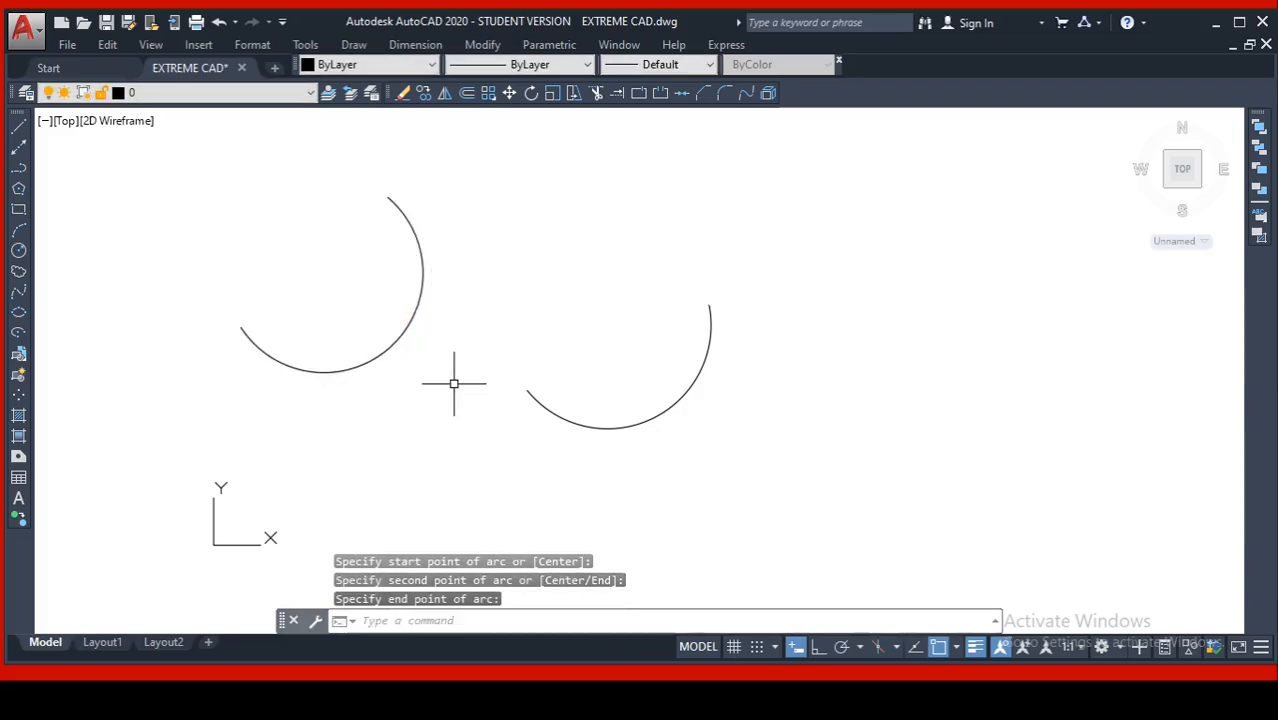
left_click(410, 340)
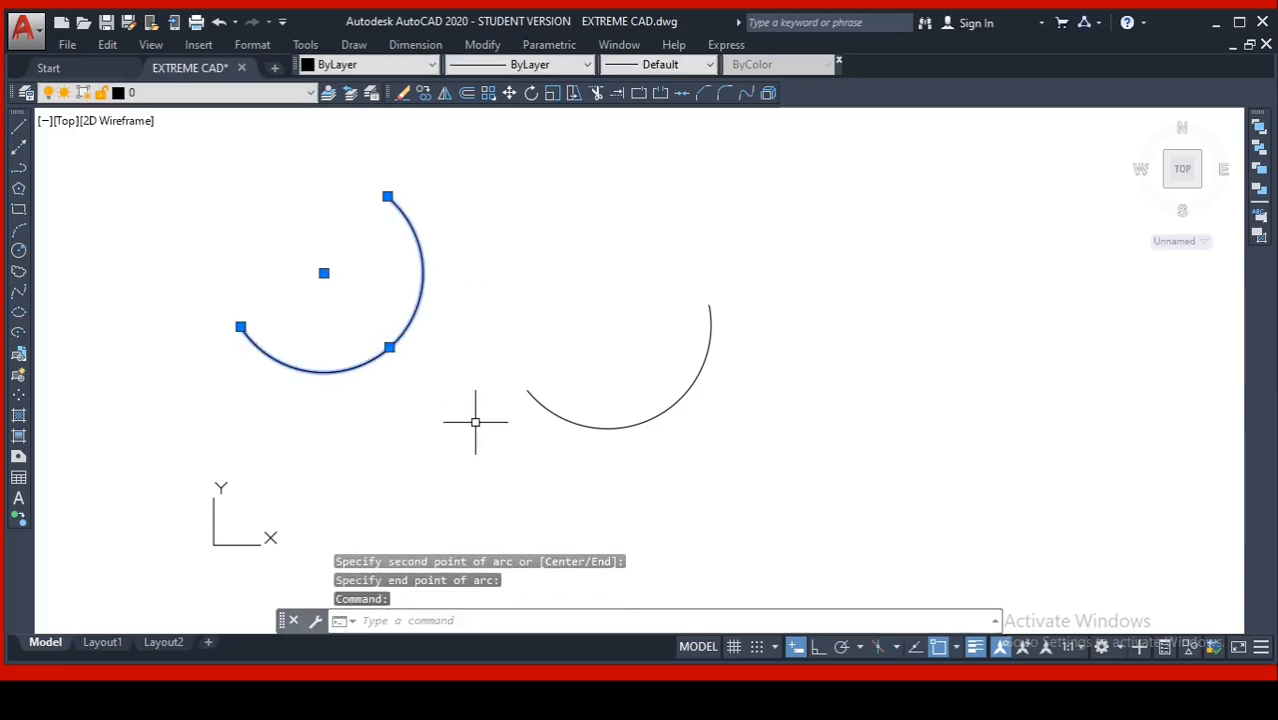
key("Escape")
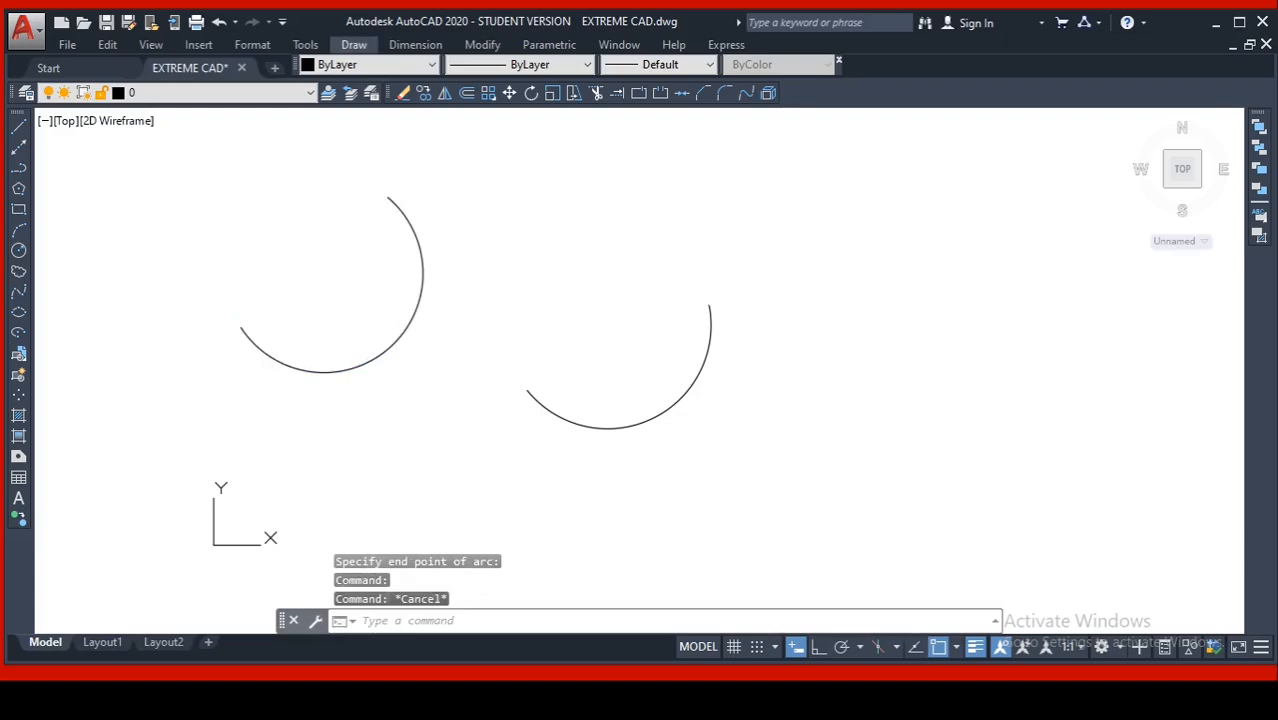
- Draw a third three-point arc, bulging downward, in the empty area to the right of the two existing arcs
scroll(452, 357, "down", 2)
mouse_move(450, 348)
middle_mouse_down()
mouse_move(359, 356)
mouse_move(313, 416)
middle_mouse_up()
scroll(356, 350, "up", 2)
key("Escape")
key("Escape")
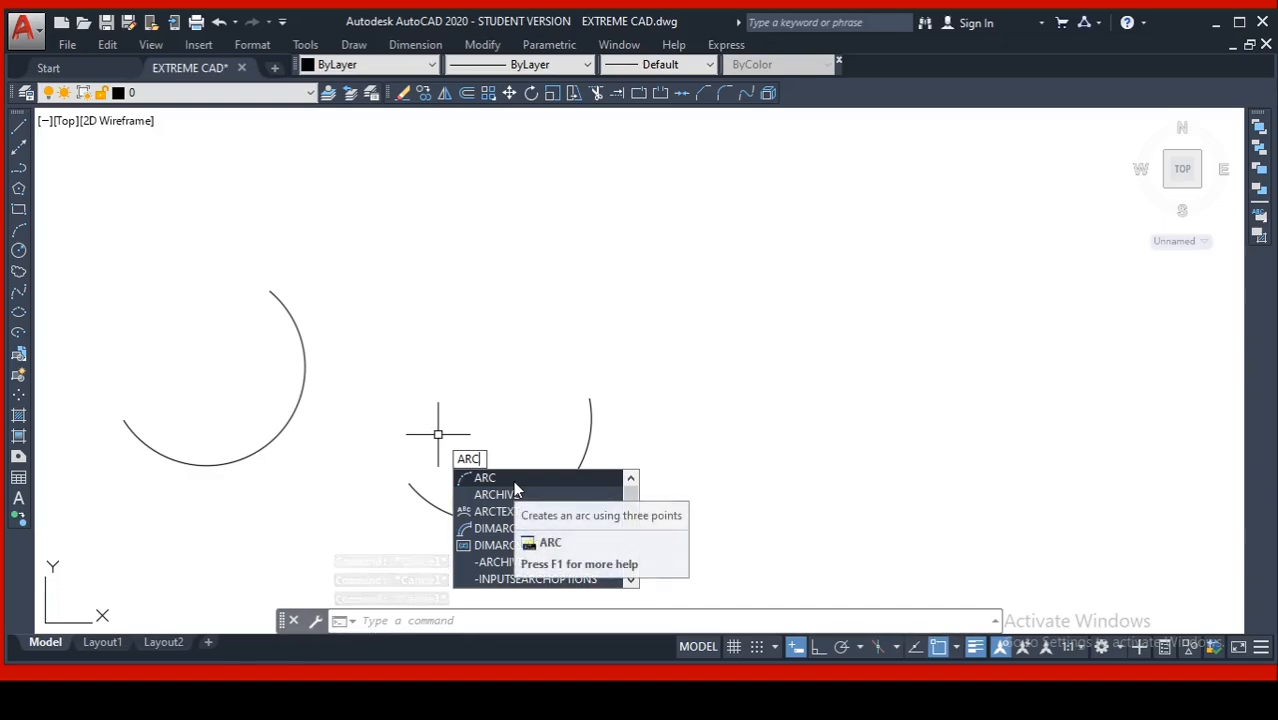
left_click(554, 481)
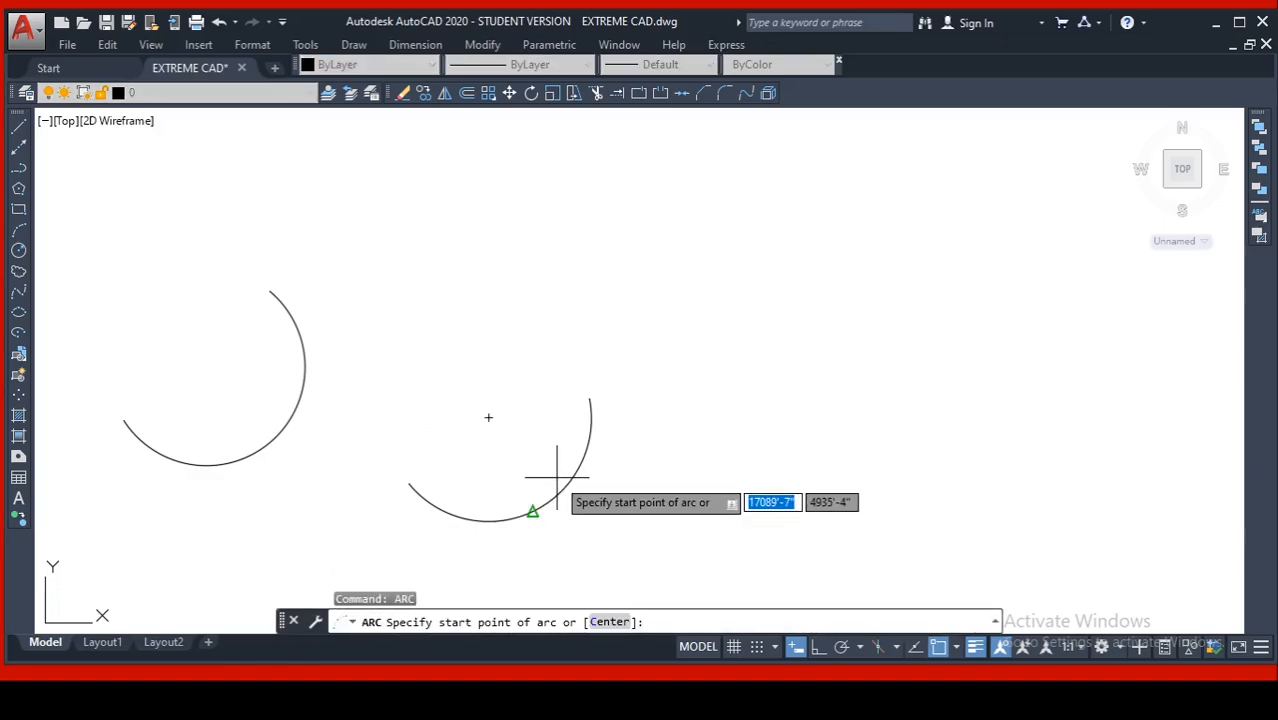
left_click(706, 391)
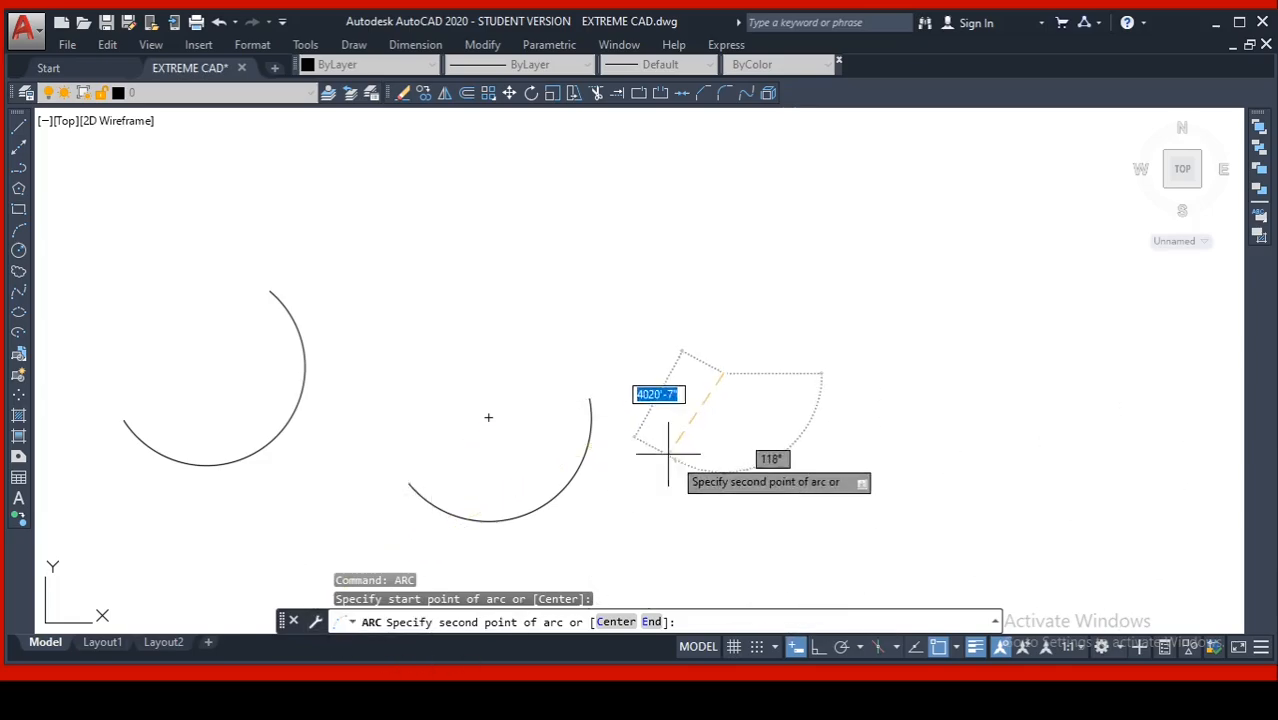
left_click(885, 383)
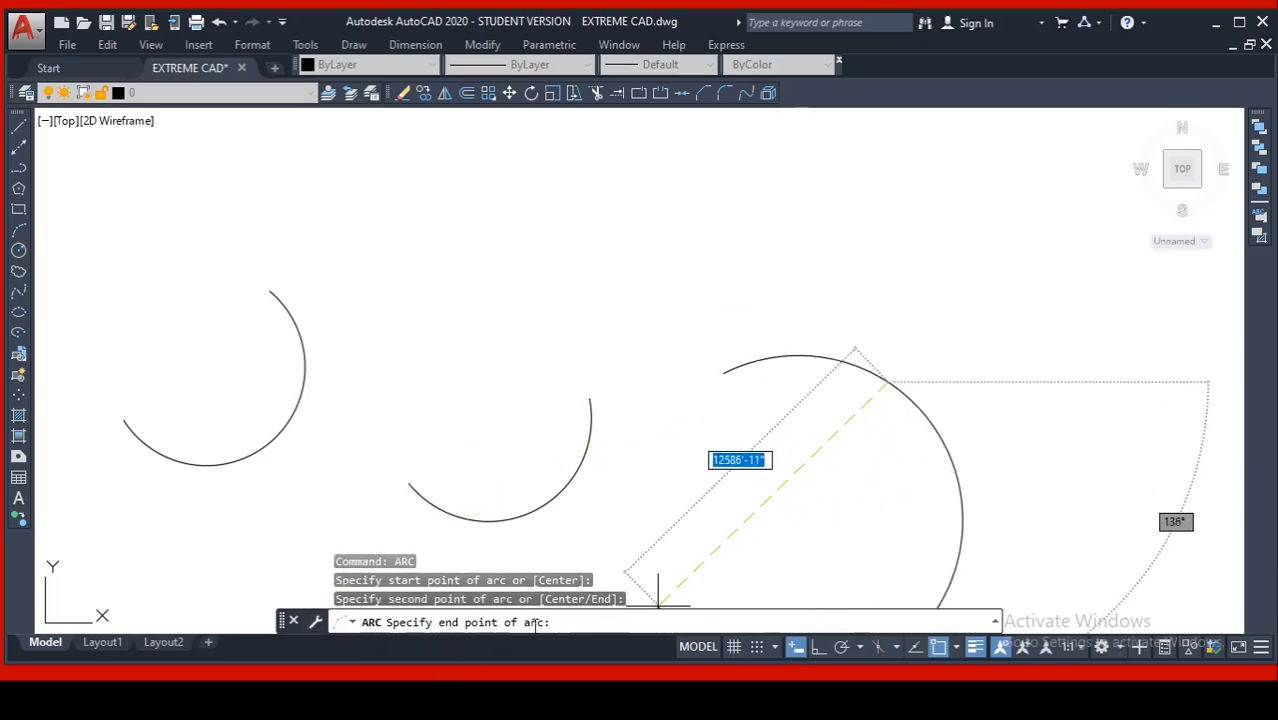
left_click(905, 238)
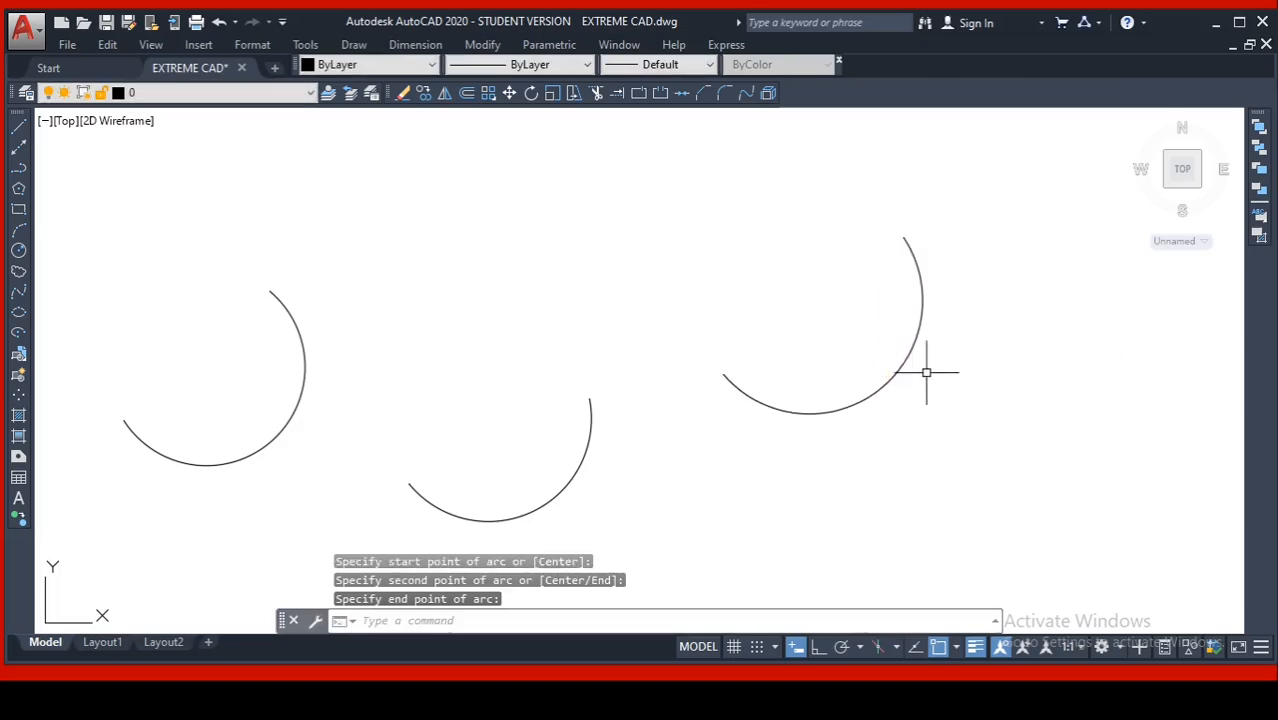
left_click(886, 381)
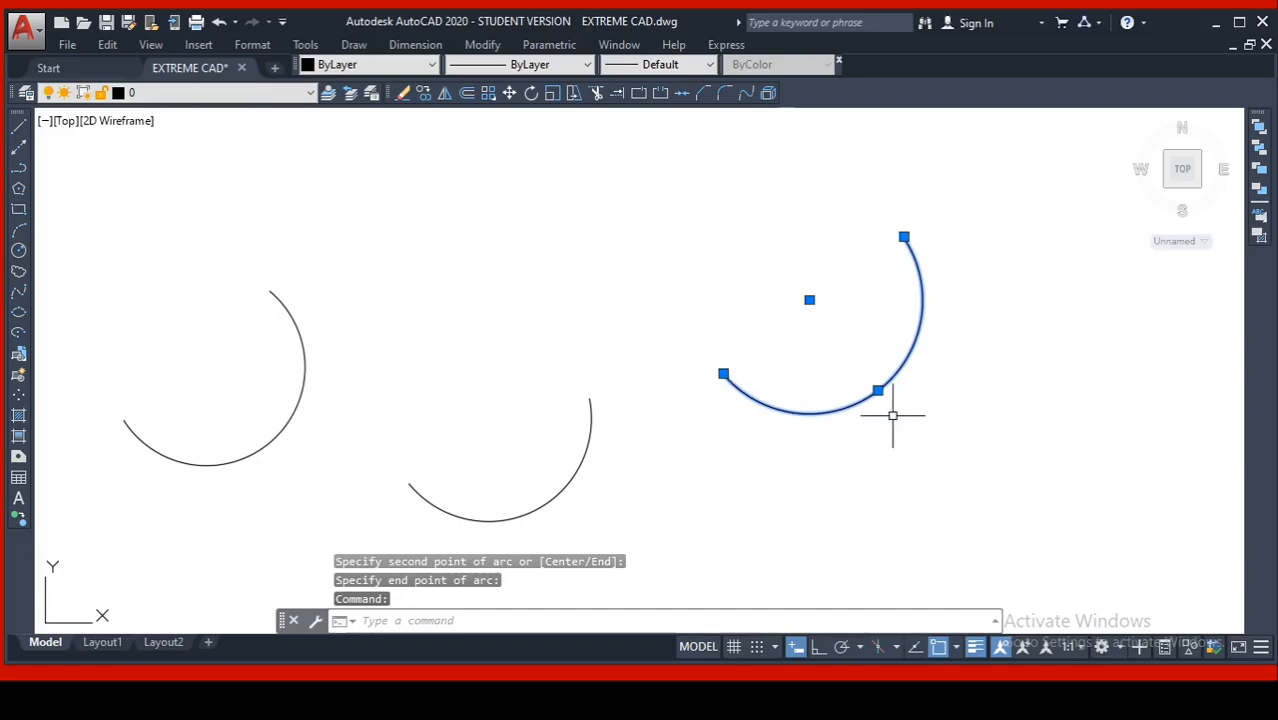
scroll(880, 362, "down", 2)
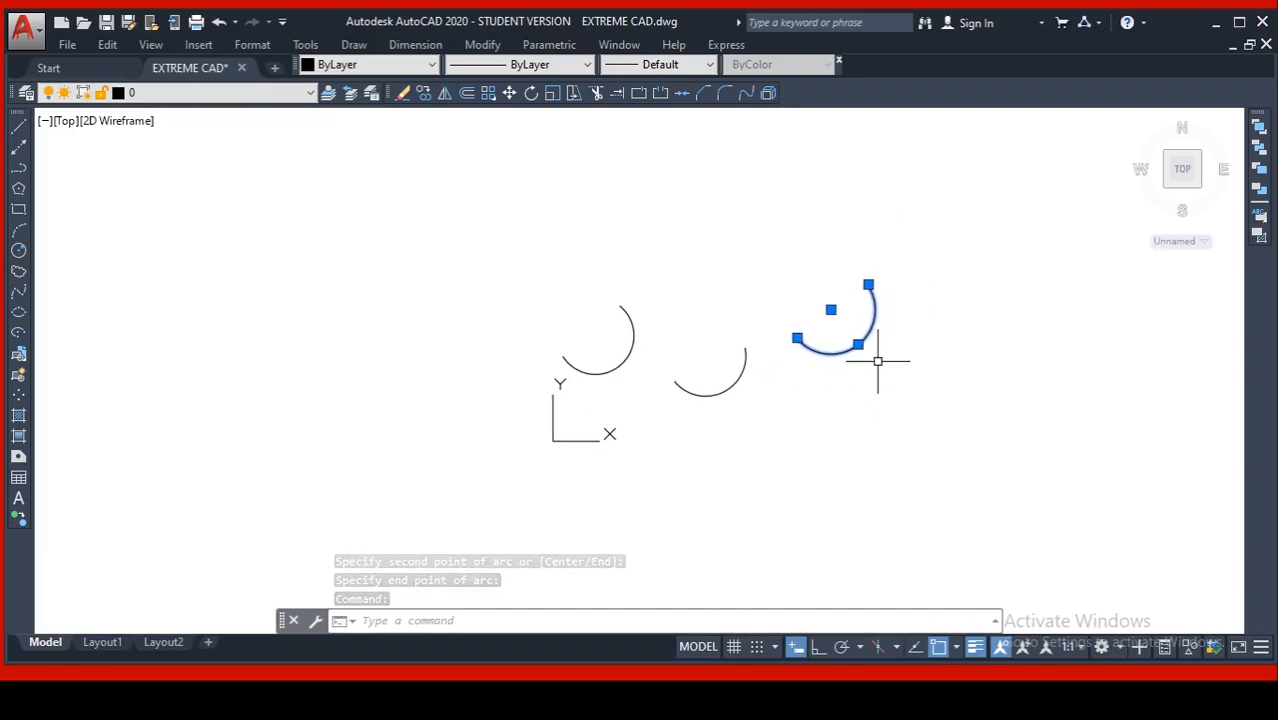
key("Escape")
key("Escape")
key("Escape")
- Erase all three arcs from the drawing
left_click(929, 391)
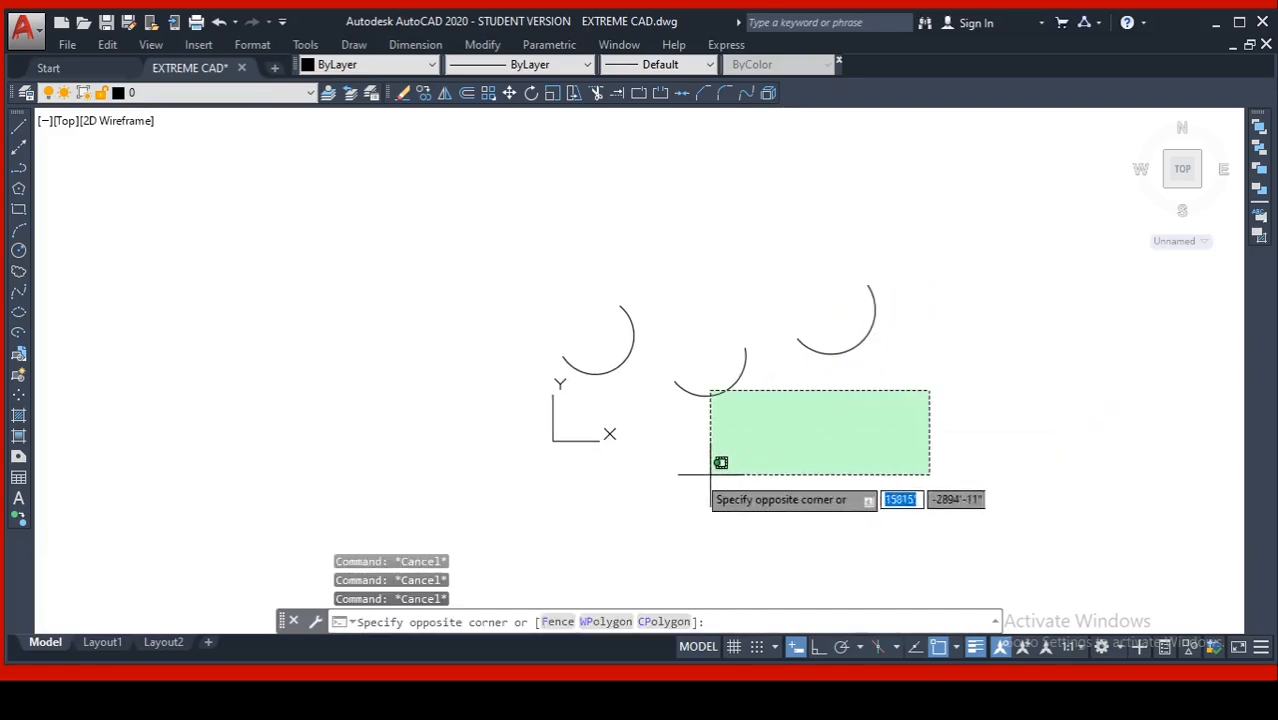
left_click(559, 240)
key("Delete")
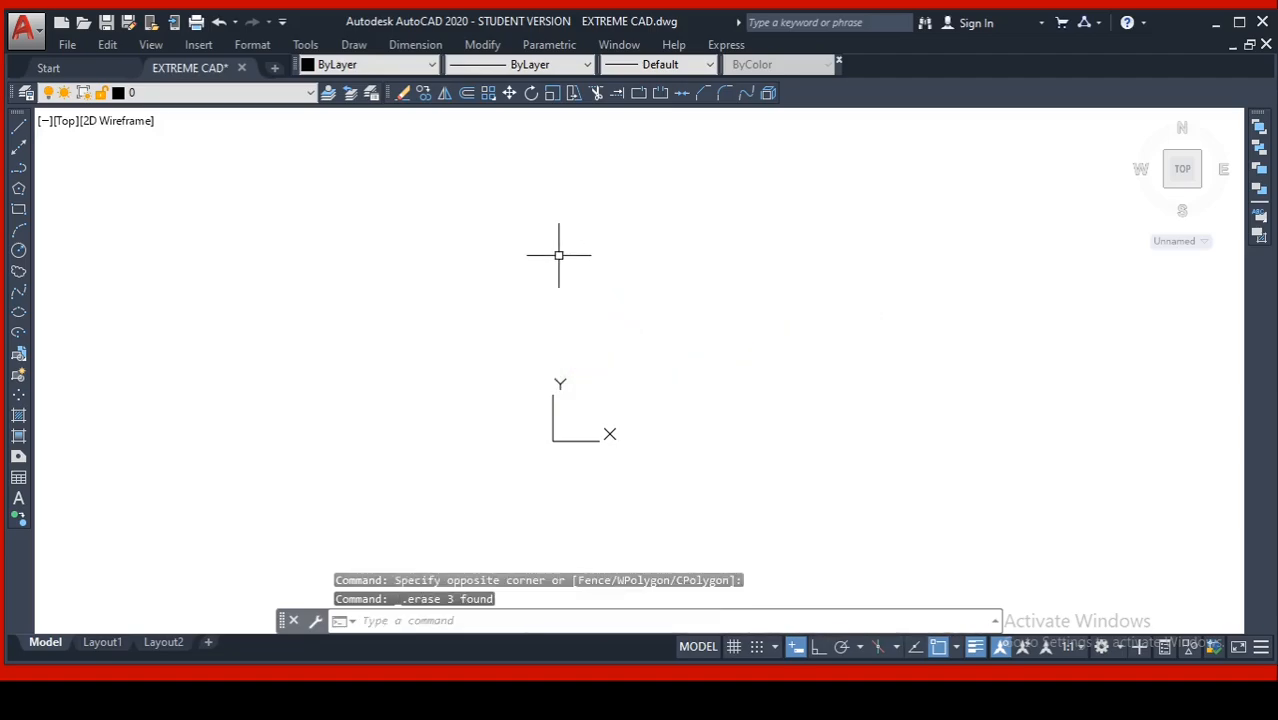
mouse_move(656, 368)
middle_mouse_down()
mouse_move(756, 357)
mouse_move(738, 381)
mouse_move(568, 431)
mouse_move(559, 417)
middle_mouse_up()
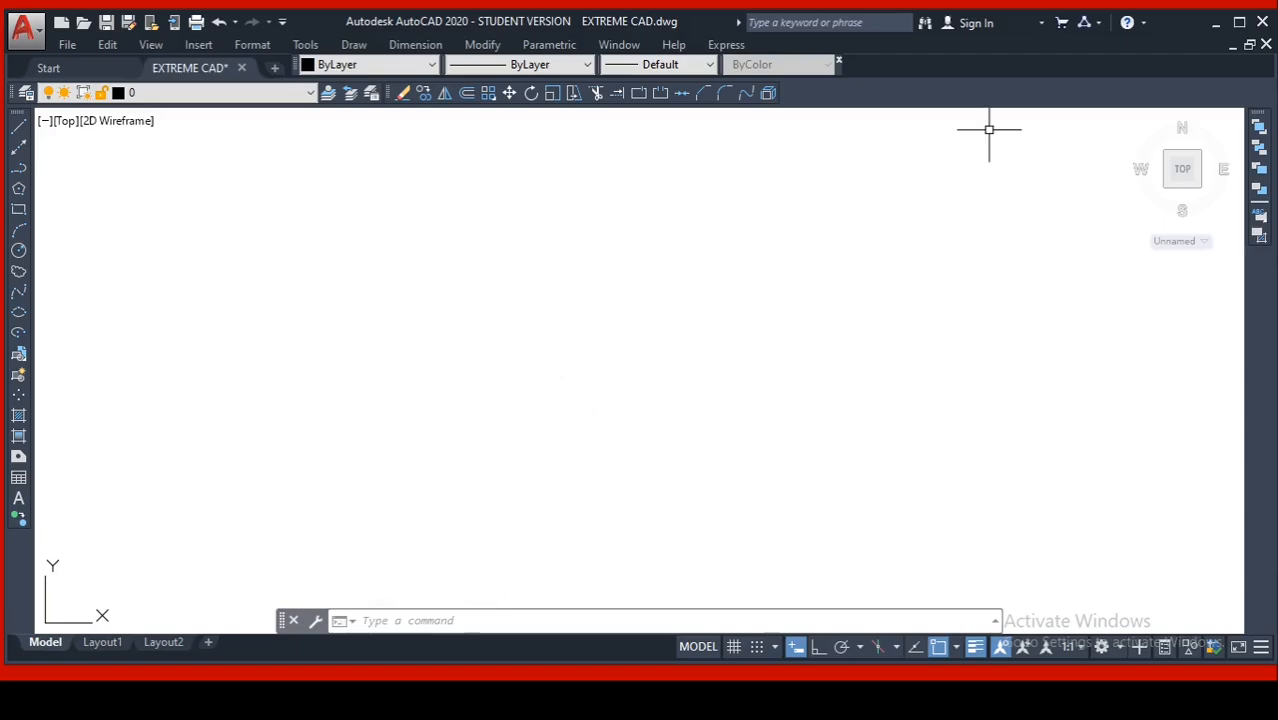
left_click(352, 47)
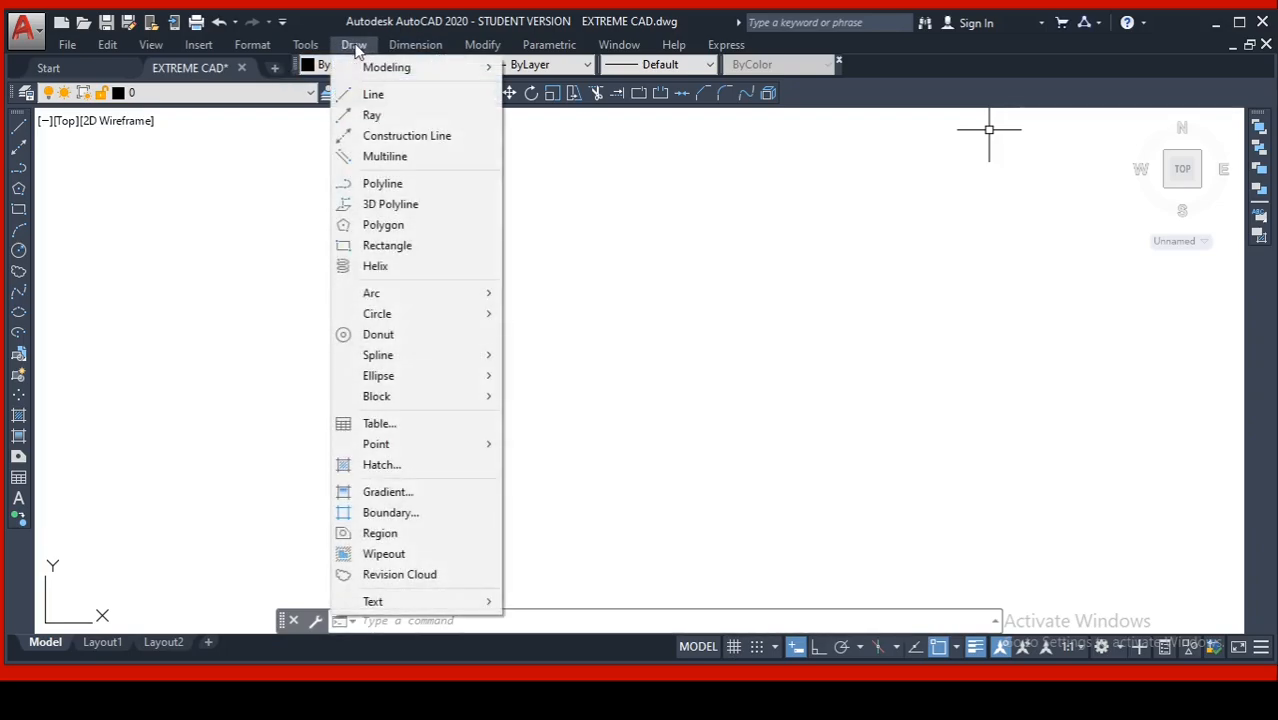
mouse_move(419, 307)
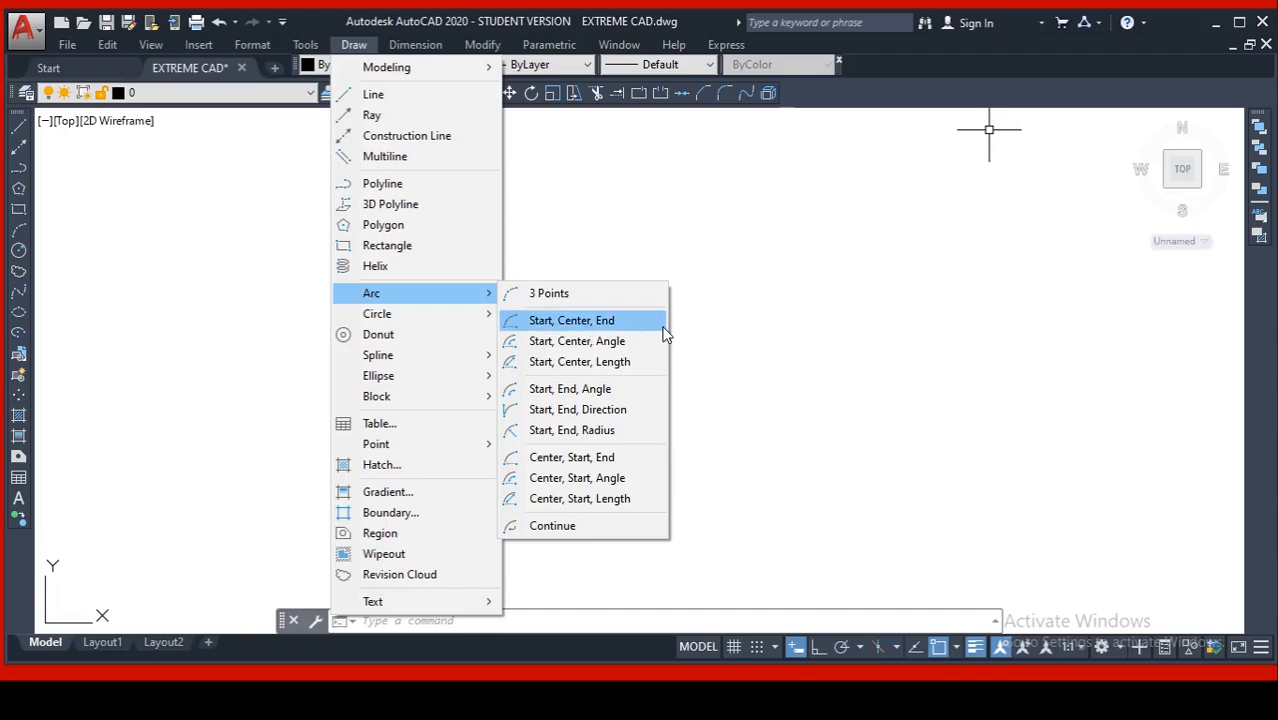
key("Escape")
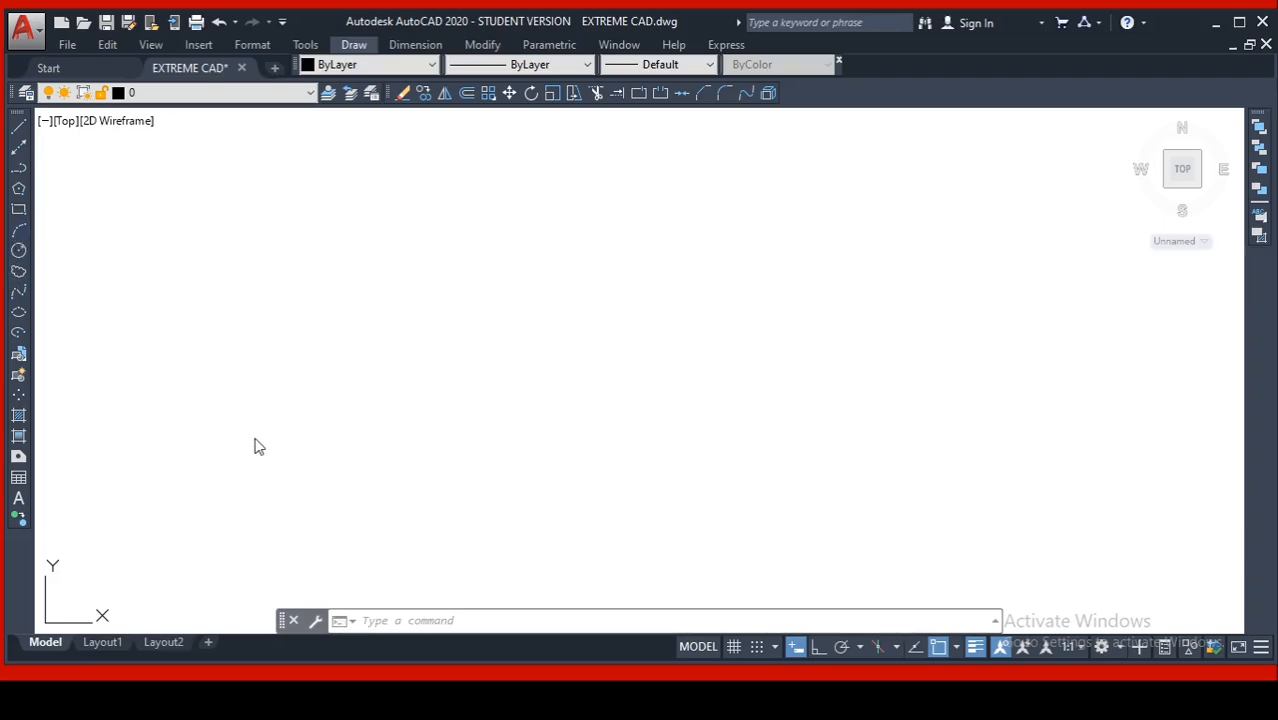
left_click(354, 44)
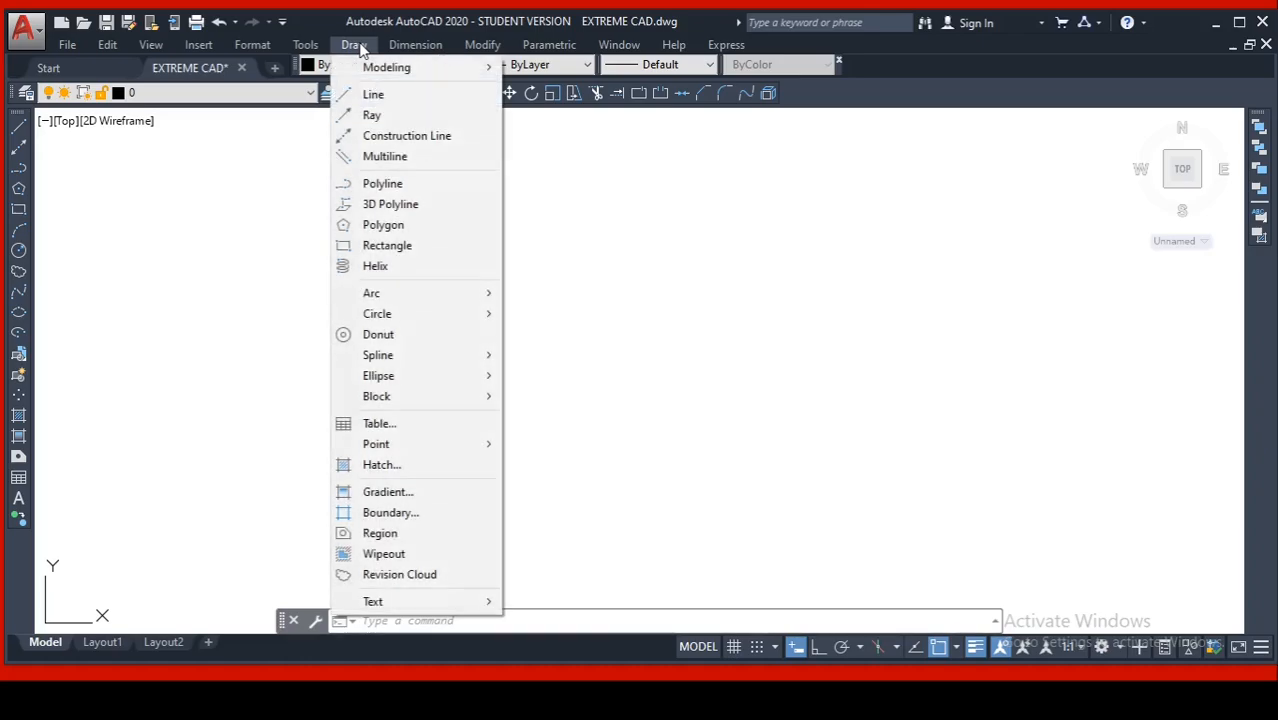
key("Escape")
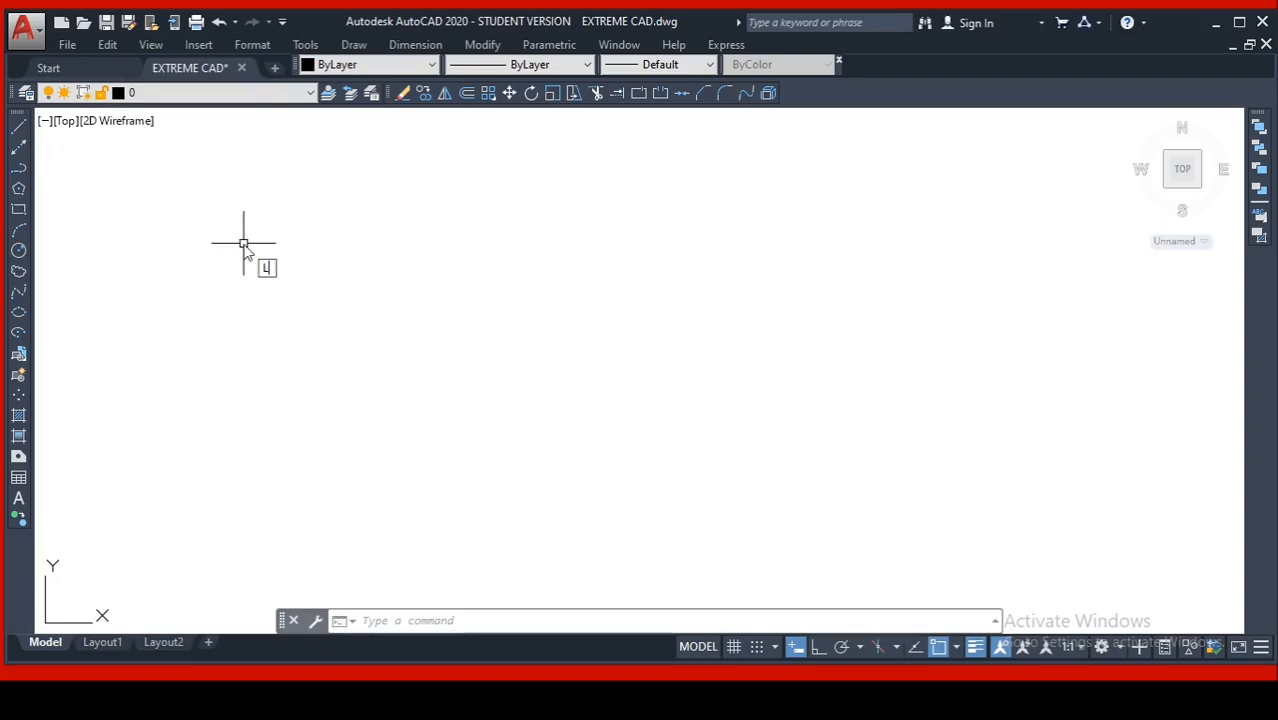
- Draw a horizontal line about 9200' long in the empty drawing with Ortho on, and turn Ortho off again
key("Return")
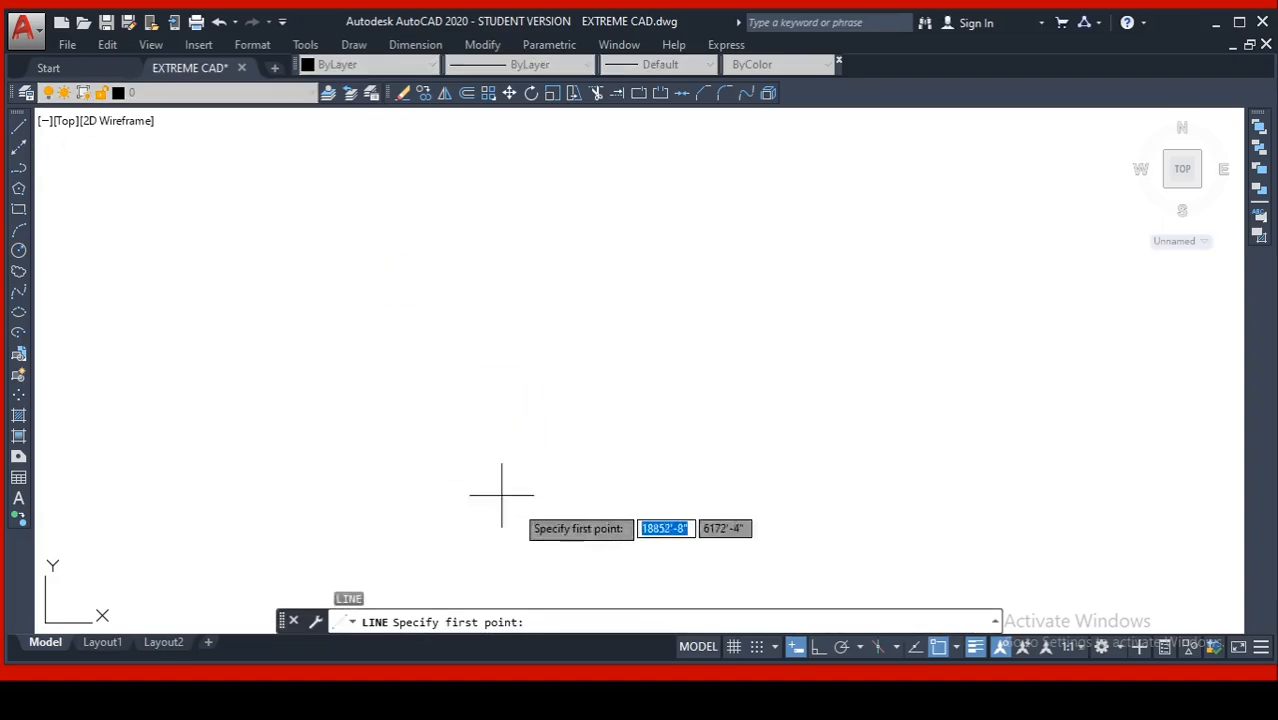
left_click(395, 423)
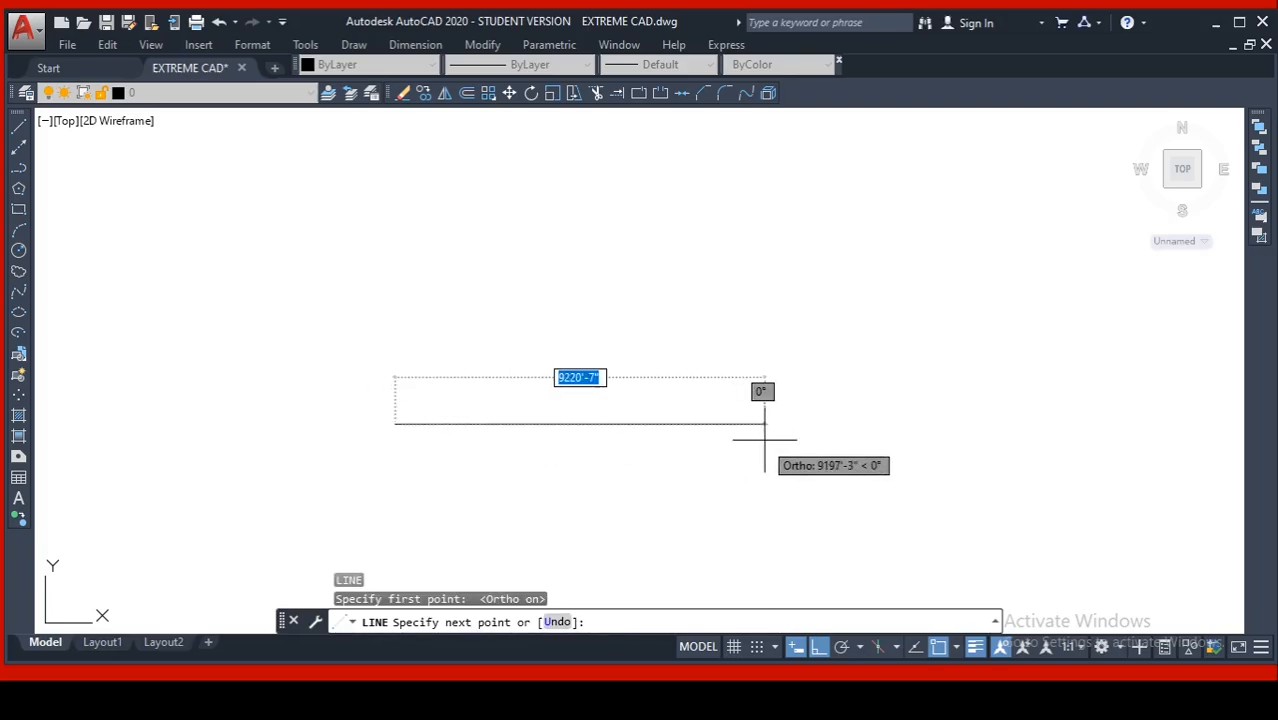
left_click(764, 434)
key("Return")
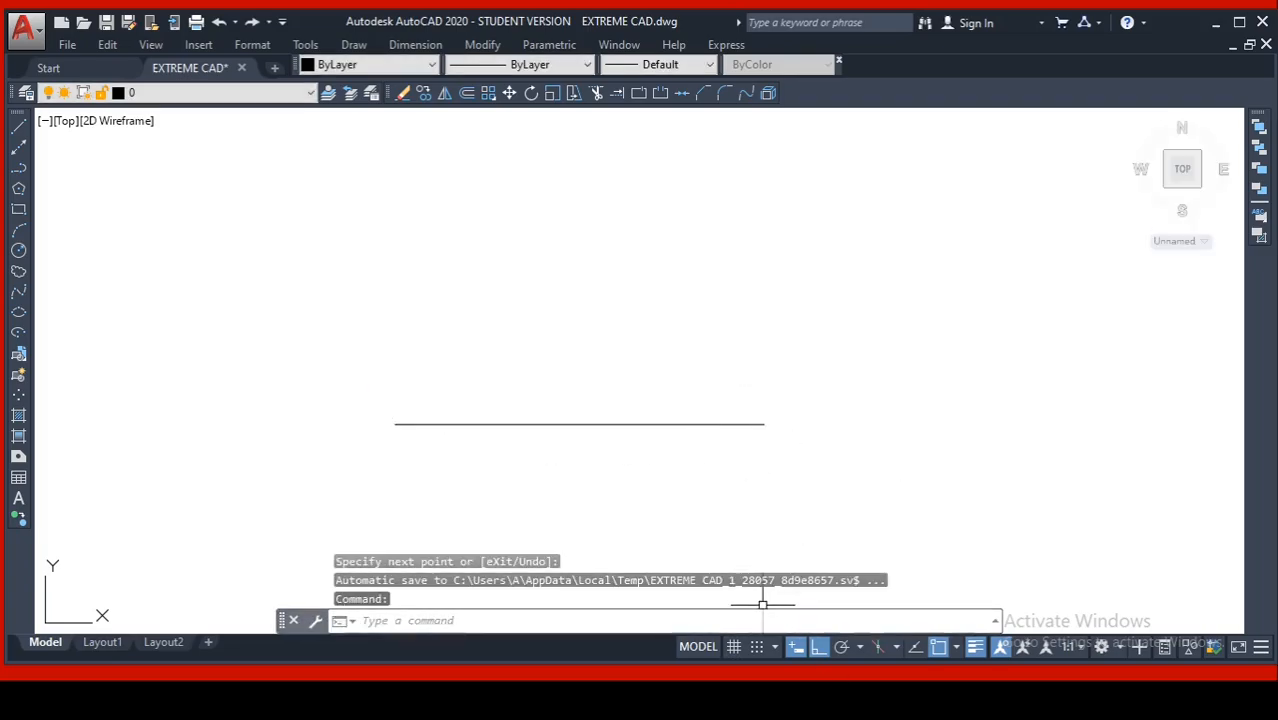
left_click(818, 647)
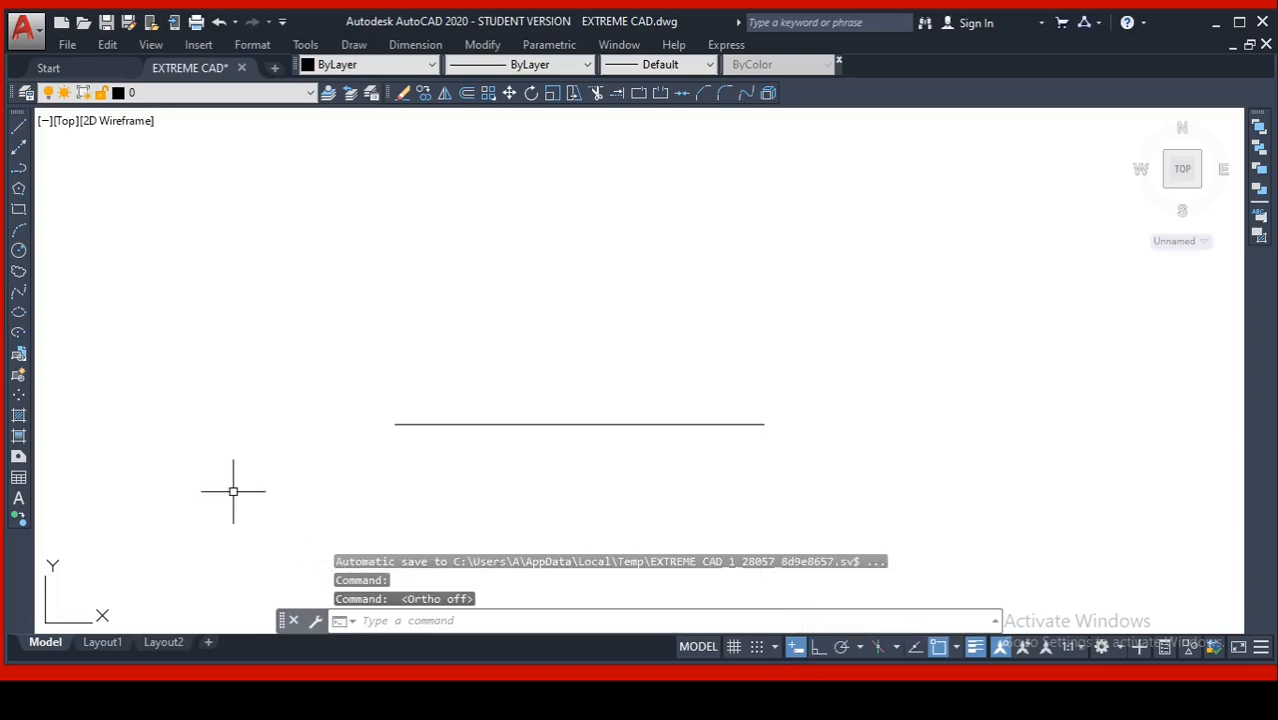
- Draw a Start, Center, End arc below the line from its left endpoint, centred on its midpoint and ending at its right endpoint
left_click(353, 45)
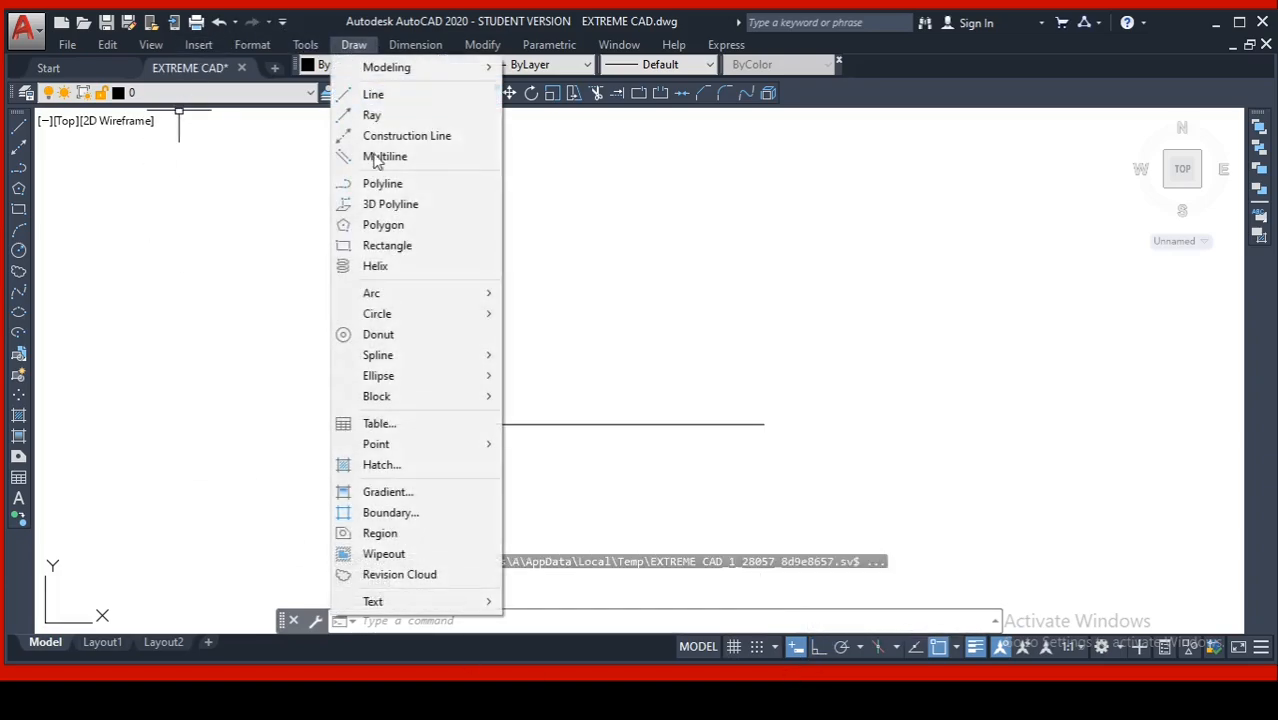
mouse_move(497, 295)
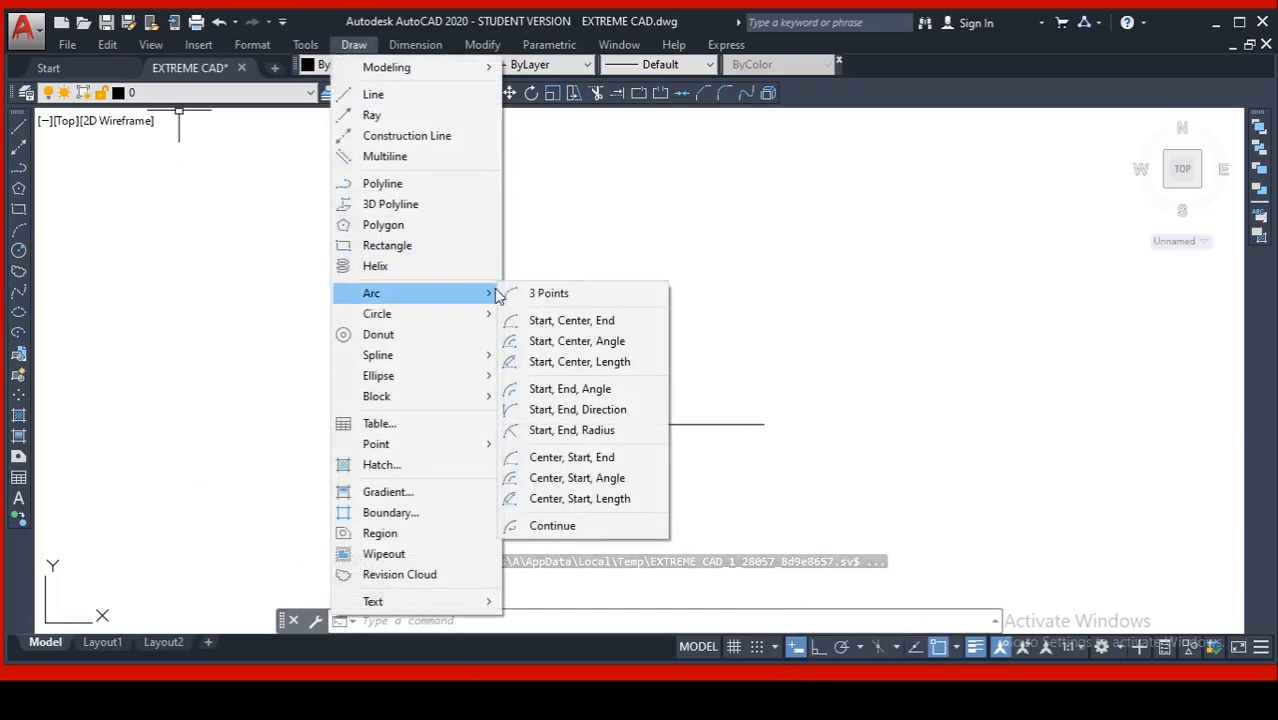
left_click(604, 320)
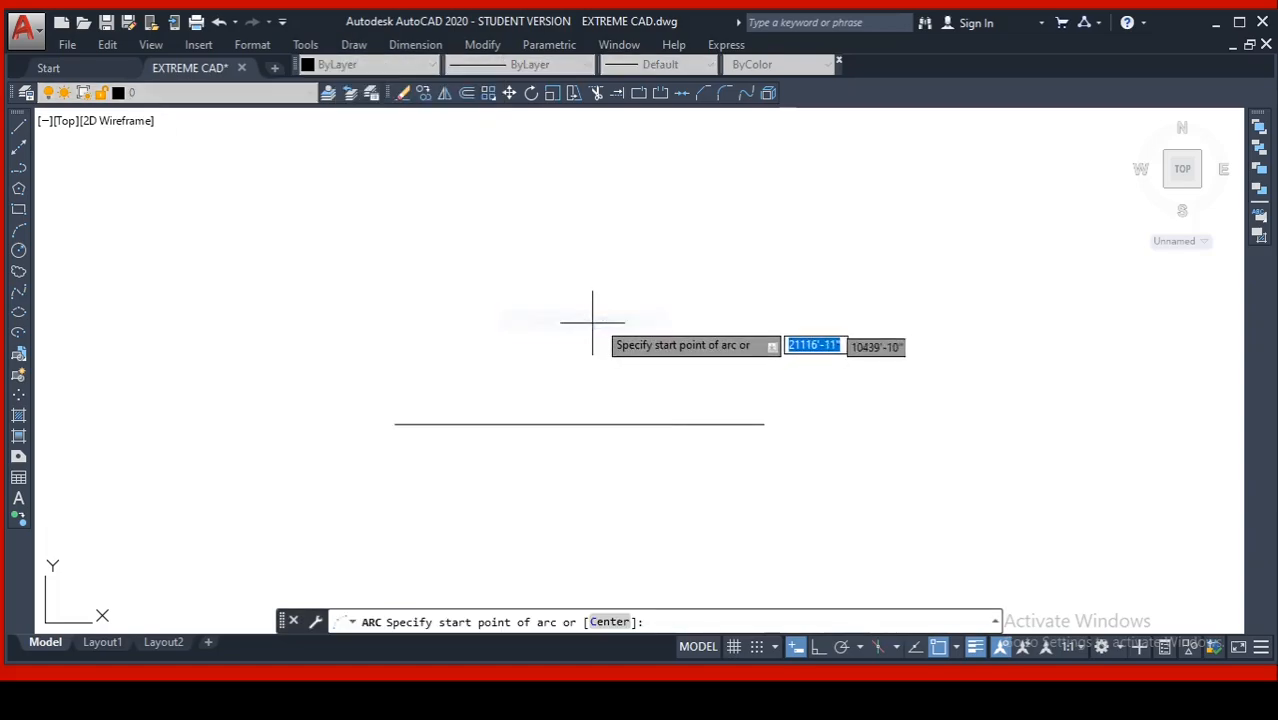
left_click(395, 424)
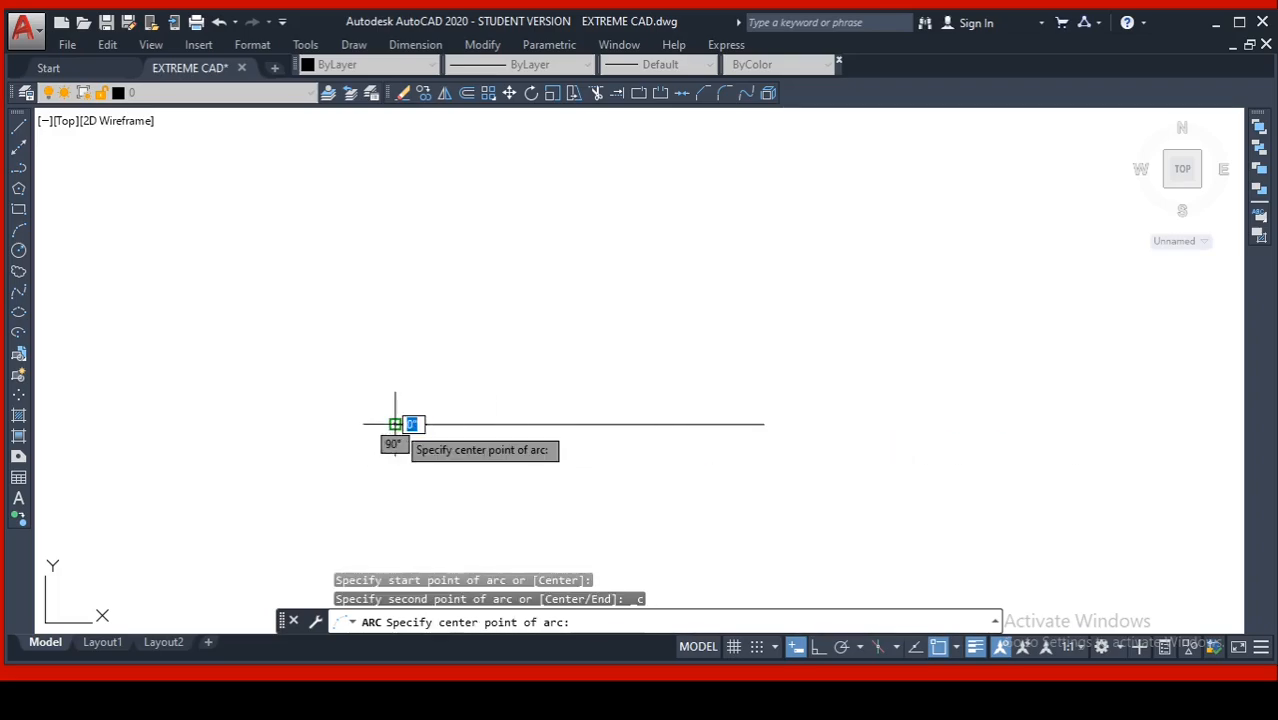
left_click(579, 424)
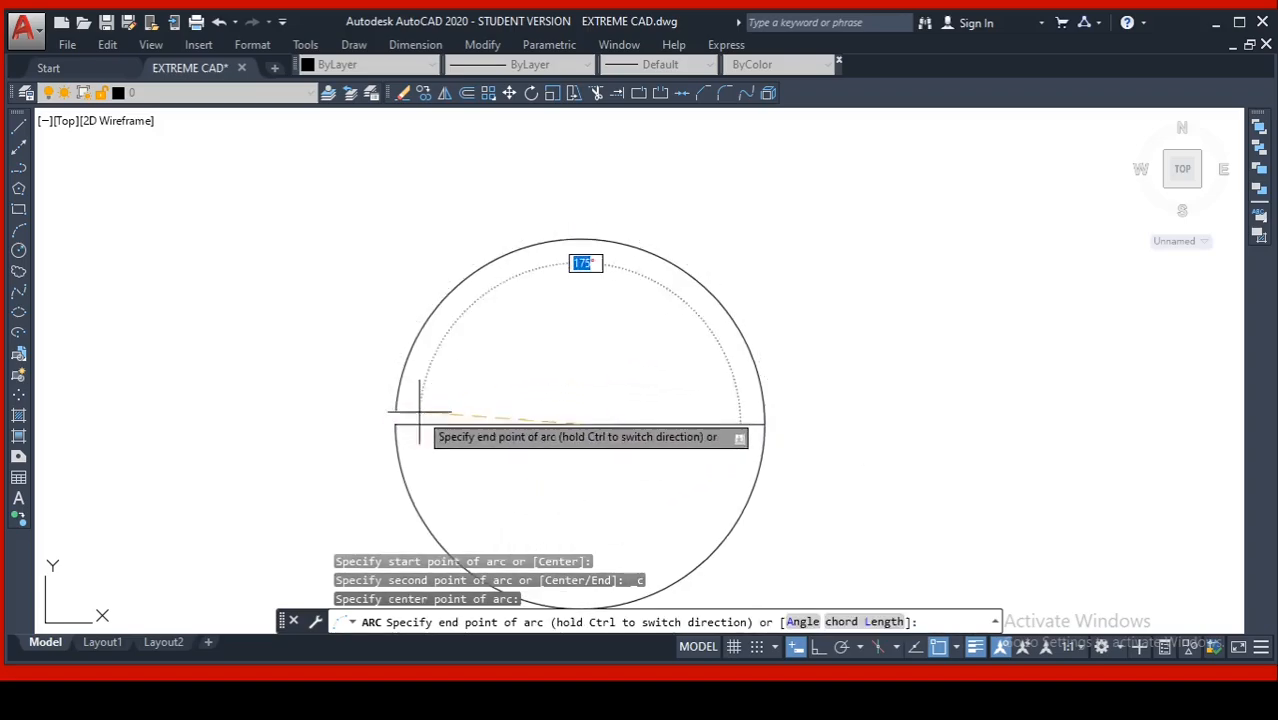
left_click(765, 424)
mouse_move(809, 473)
middle_mouse_down()
mouse_move(850, 283)
mouse_move(868, 349)
middle_mouse_up()
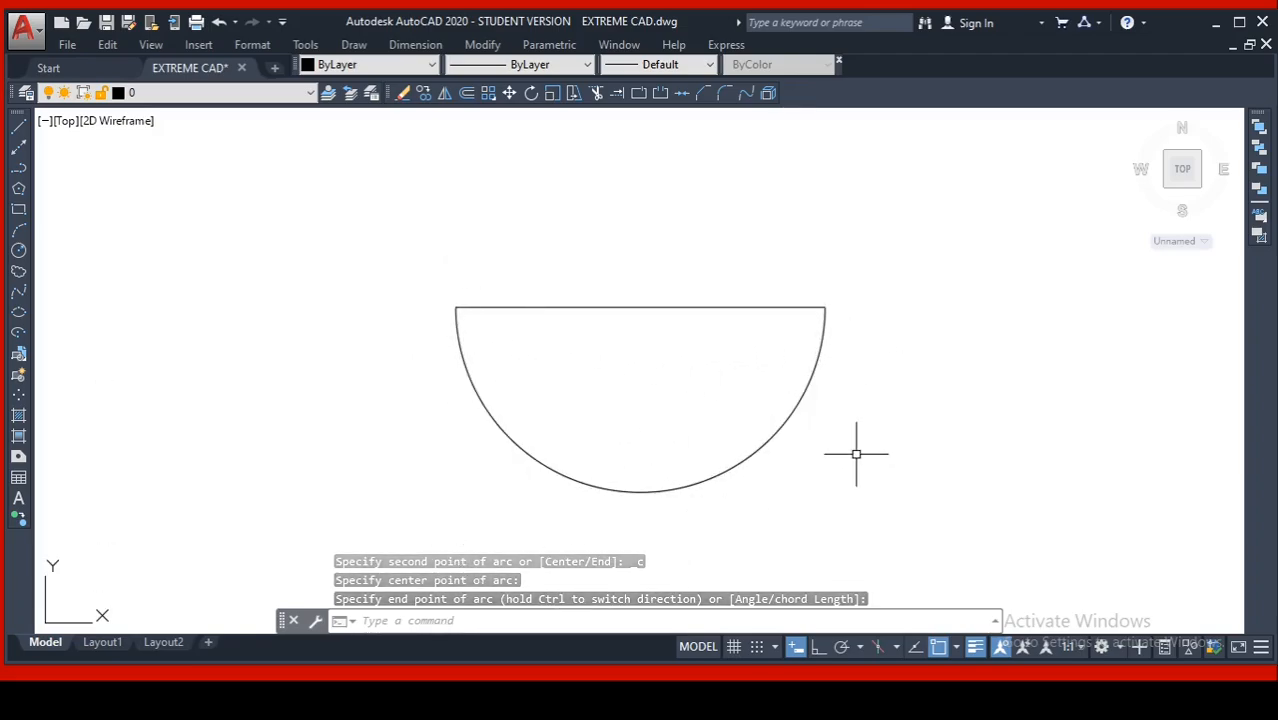
scroll(714, 518, "down", 2)
key("Escape")
key("Escape")
key("Escape")
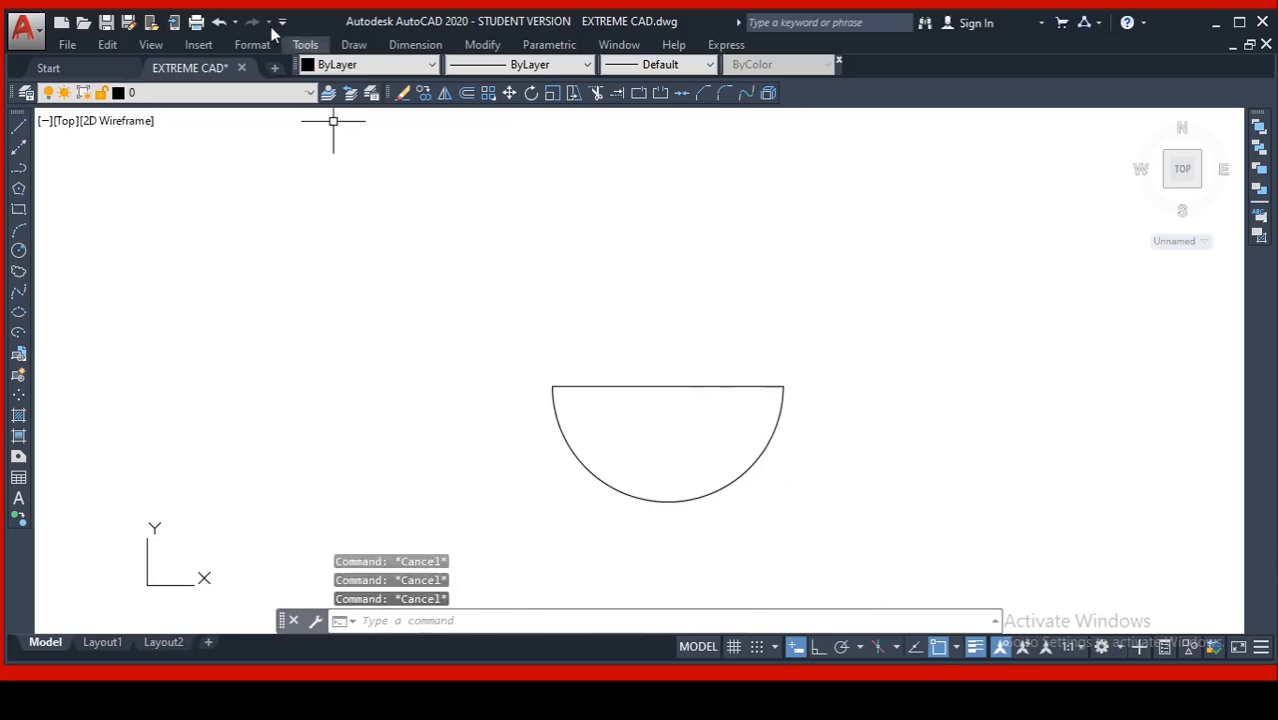
- Draw another Start, Center, End arc from the line's left endpoint, centred above the line and ending towards its right endpoint
left_click(354, 45)
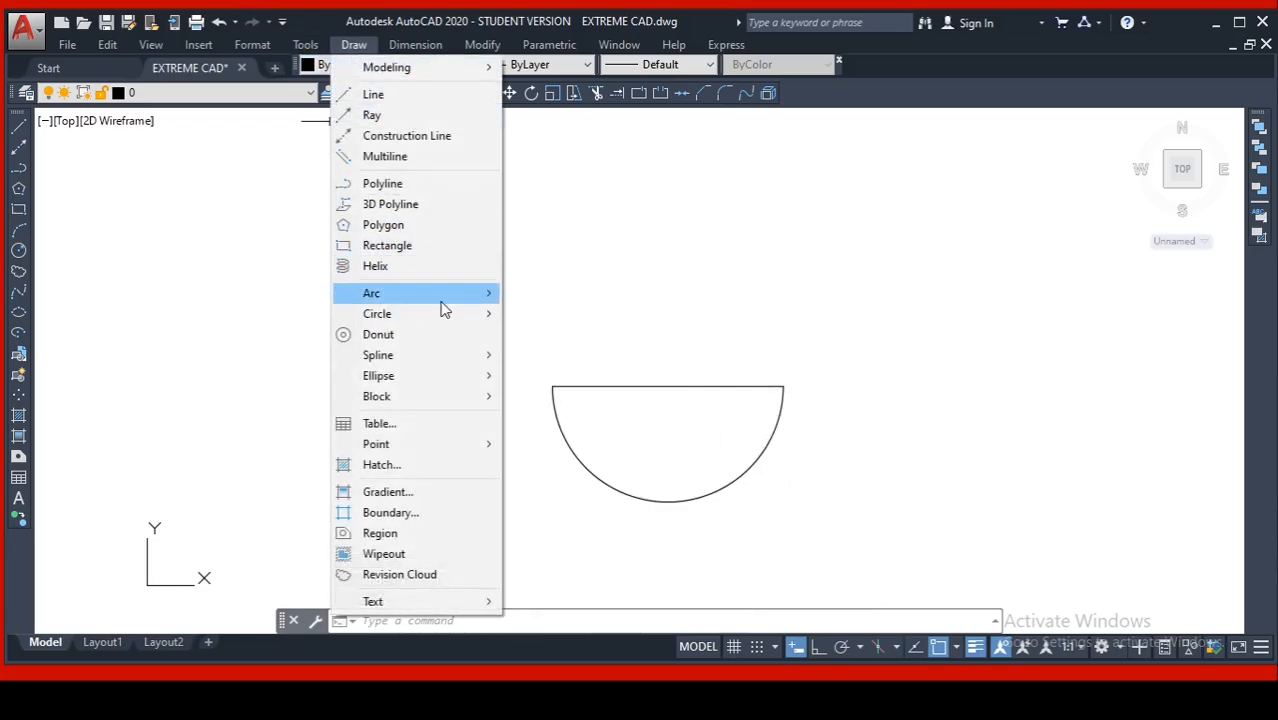
mouse_move(443, 304)
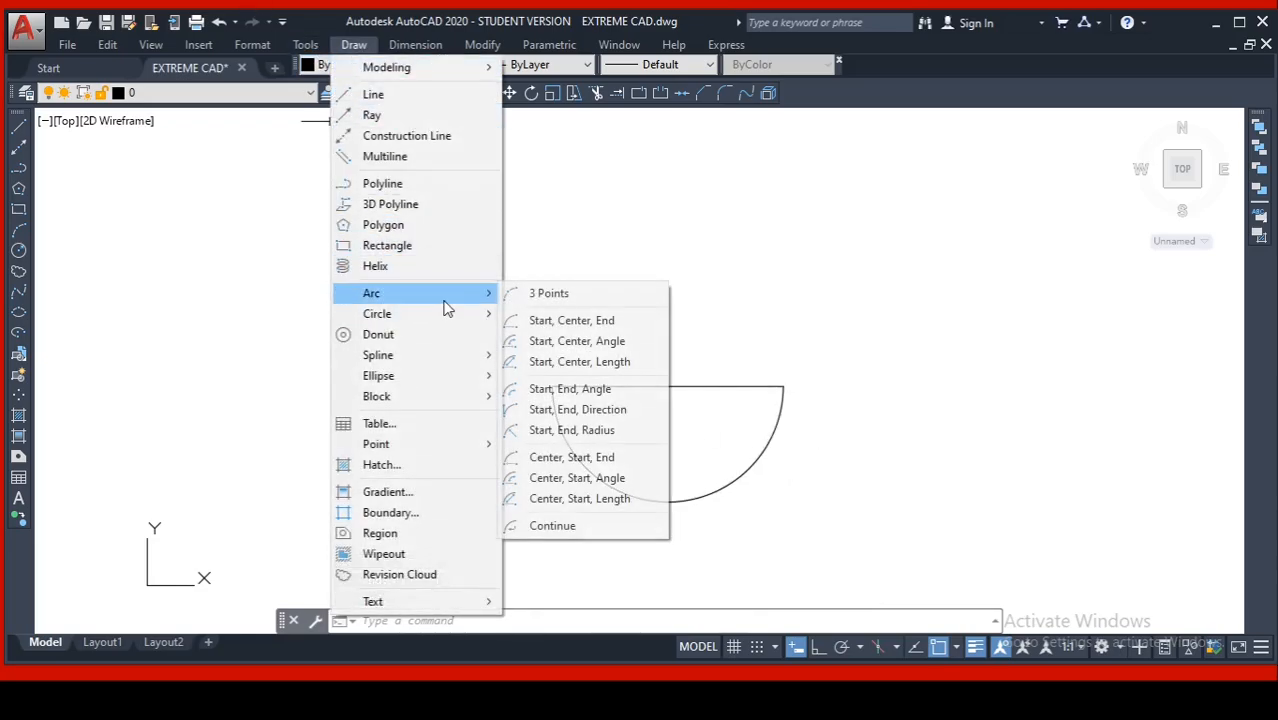
left_click(590, 330)
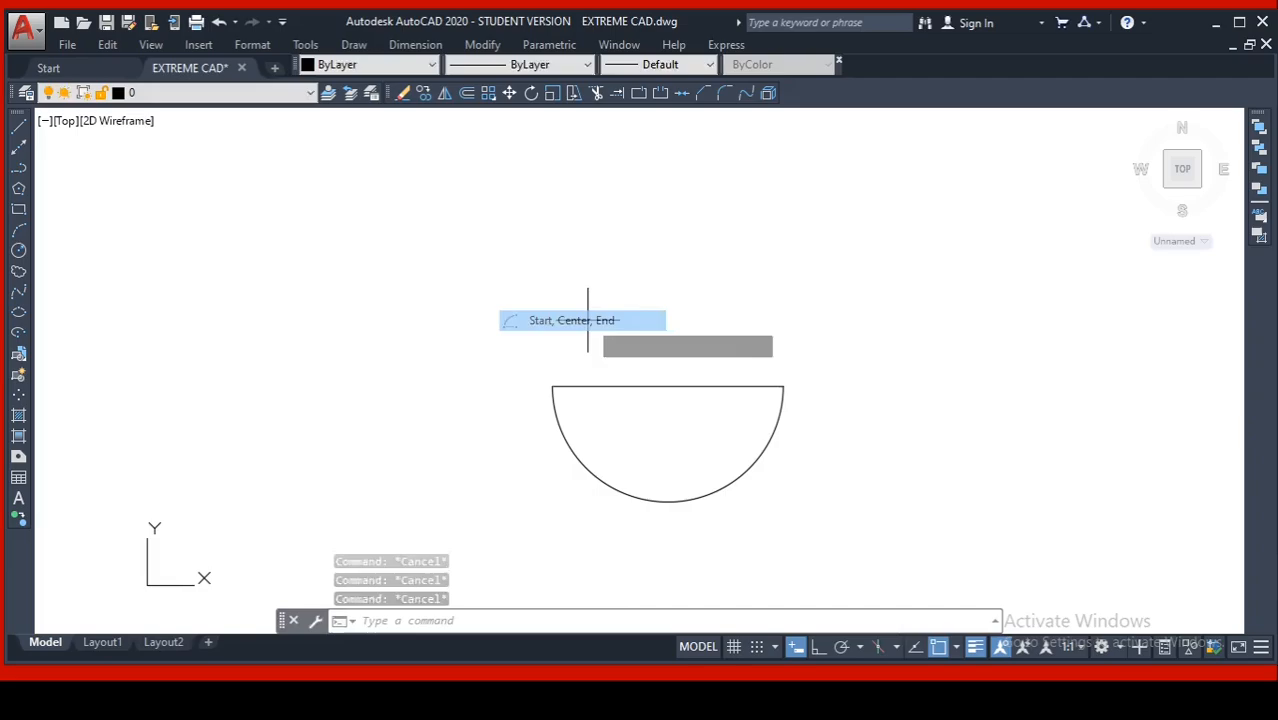
left_click(552, 386)
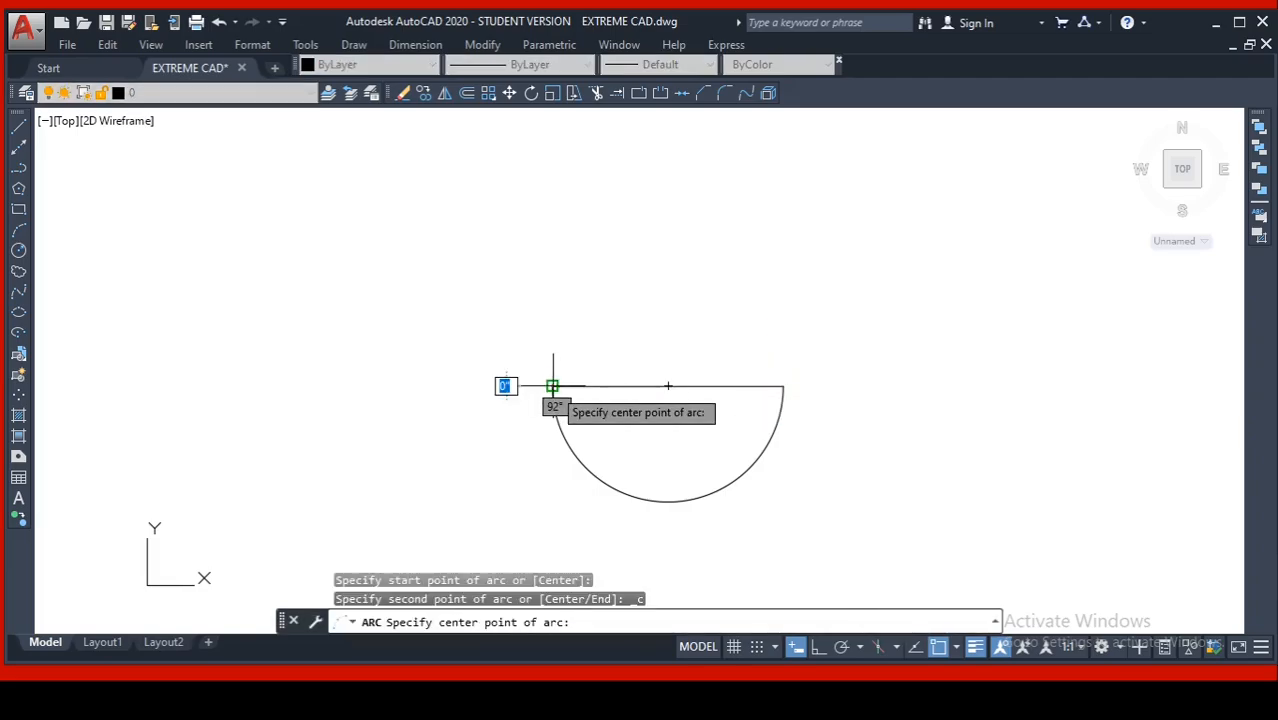
left_click(645, 298)
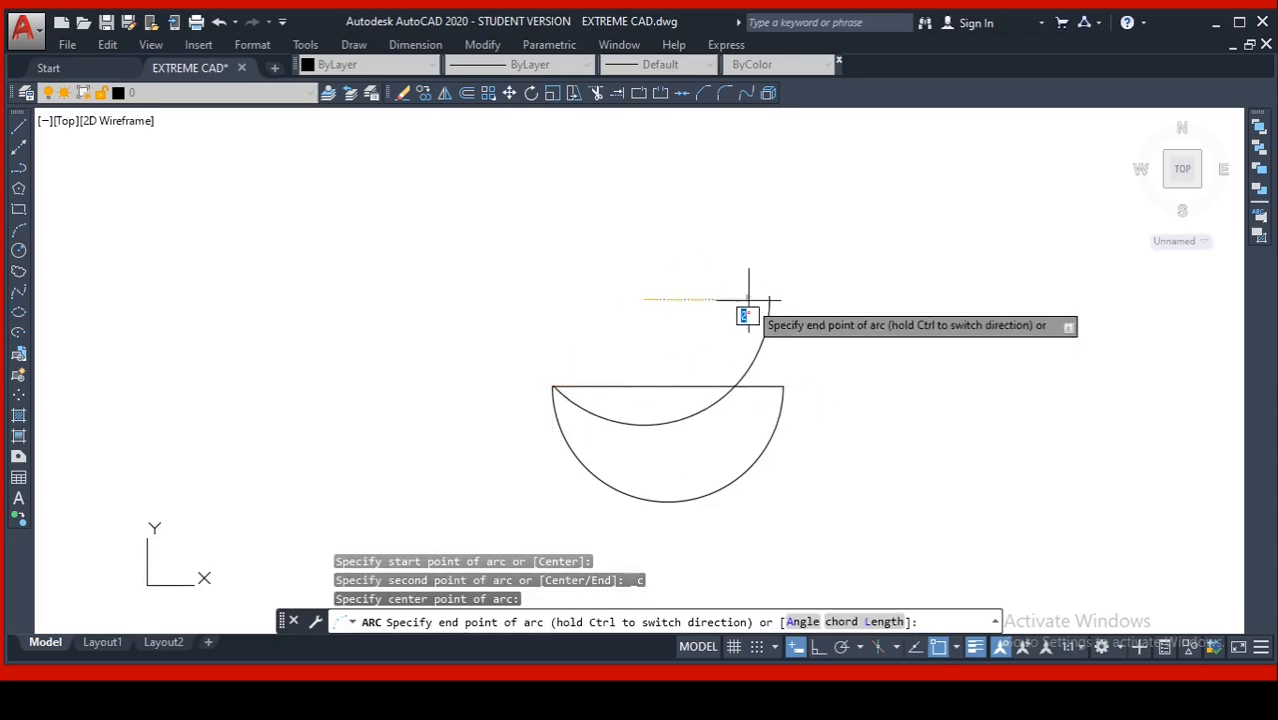
left_click(783, 387)
- Stretch the second arc's midpoint up to its center point so that it bulges upward above the line
left_click(672, 420)
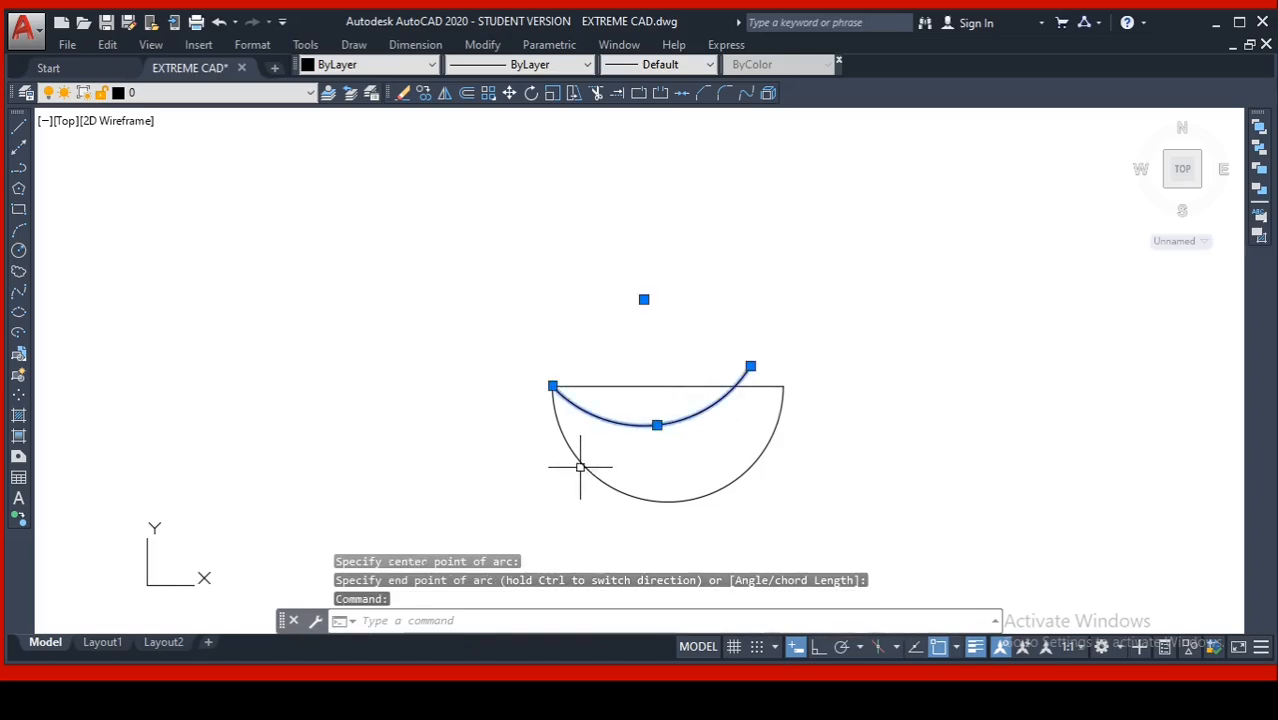
scroll(706, 420, "up", 2)
scroll(703, 424, "down", 2)
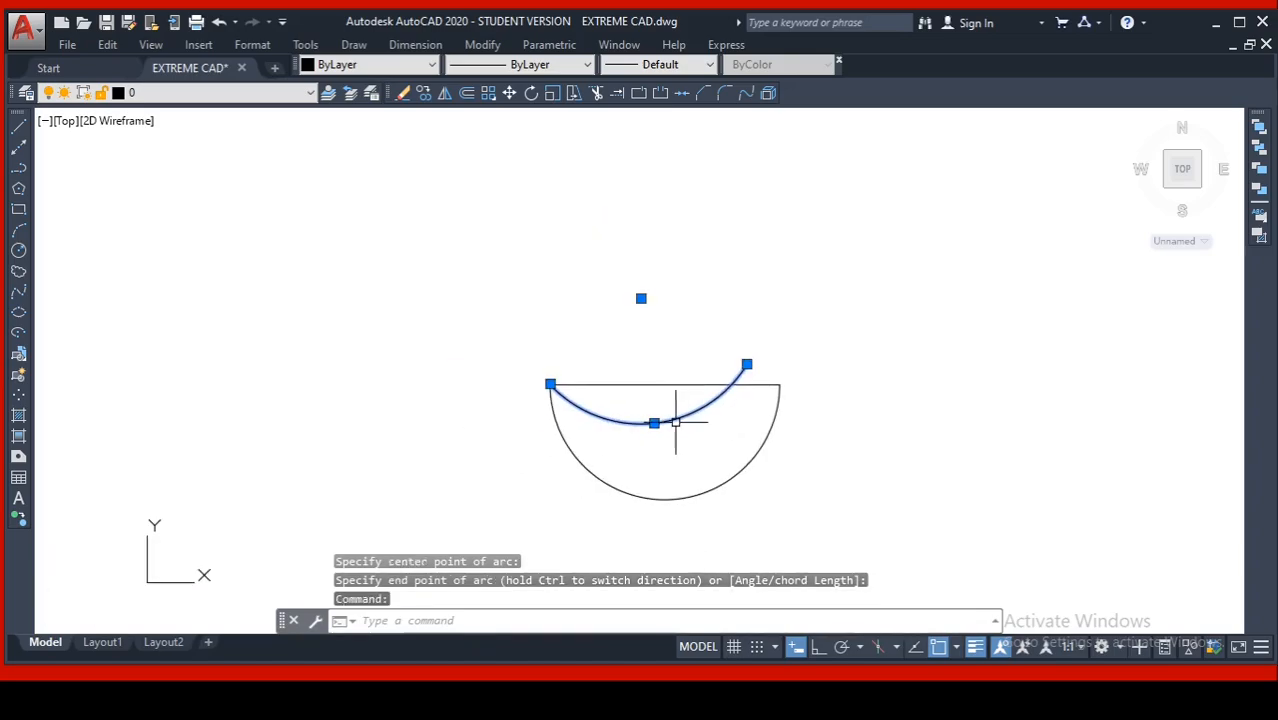
left_click(653, 423)
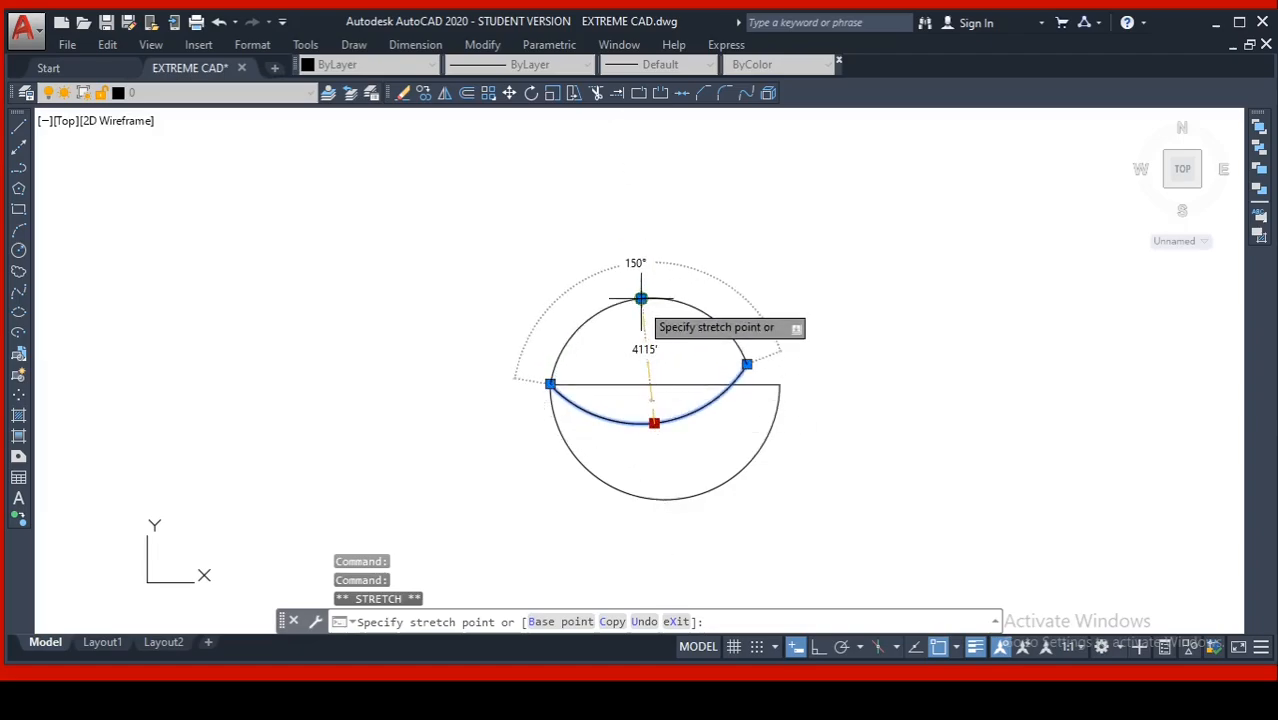
left_click(641, 298)
middle_click_drag(717, 412, 679, 437)
scroll(676, 432, "up", 1)
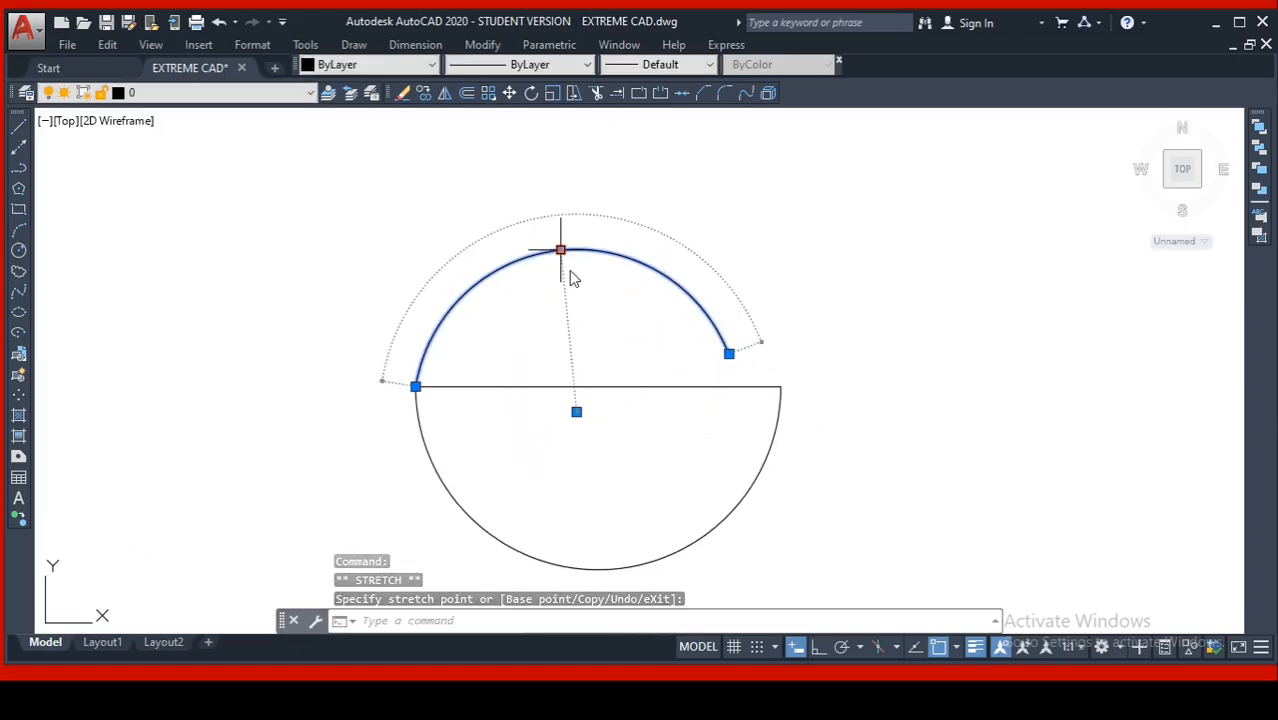
key("Escape")
key("Escape")
key("Escape")
left_click(722, 342)
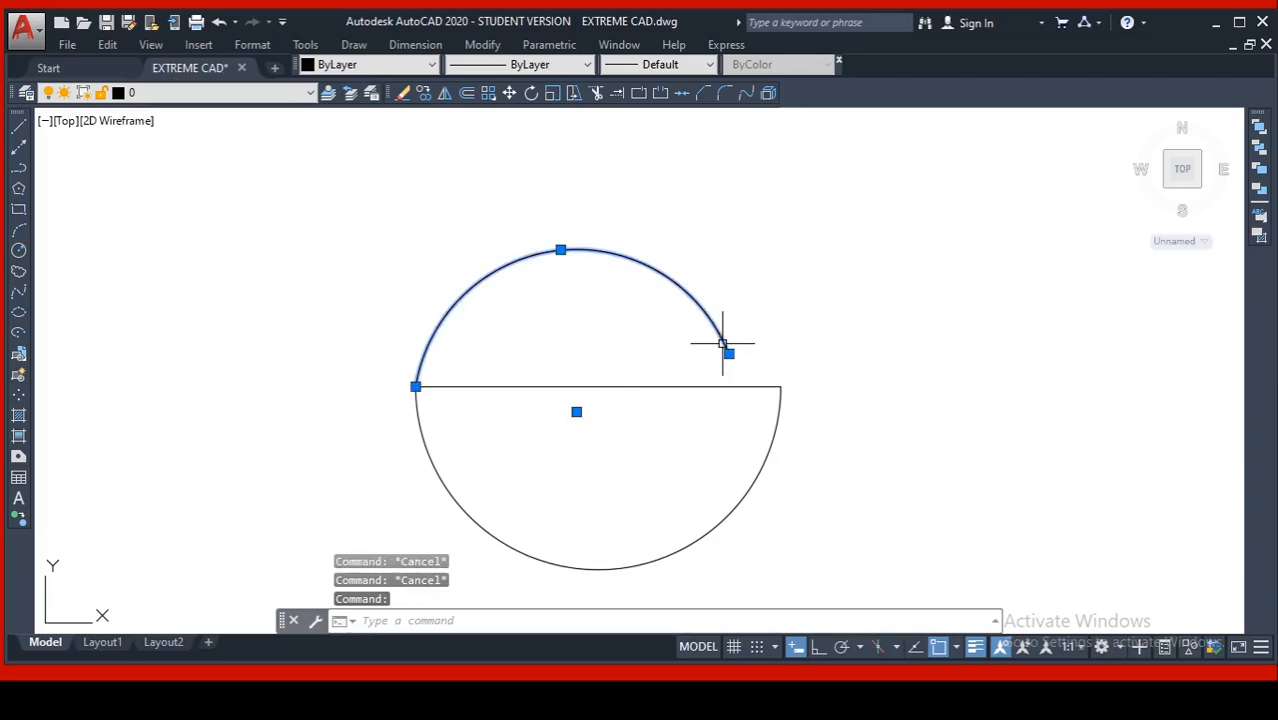
key("Escape")
key("Escape")
key("Escape")
left_click(720, 322)
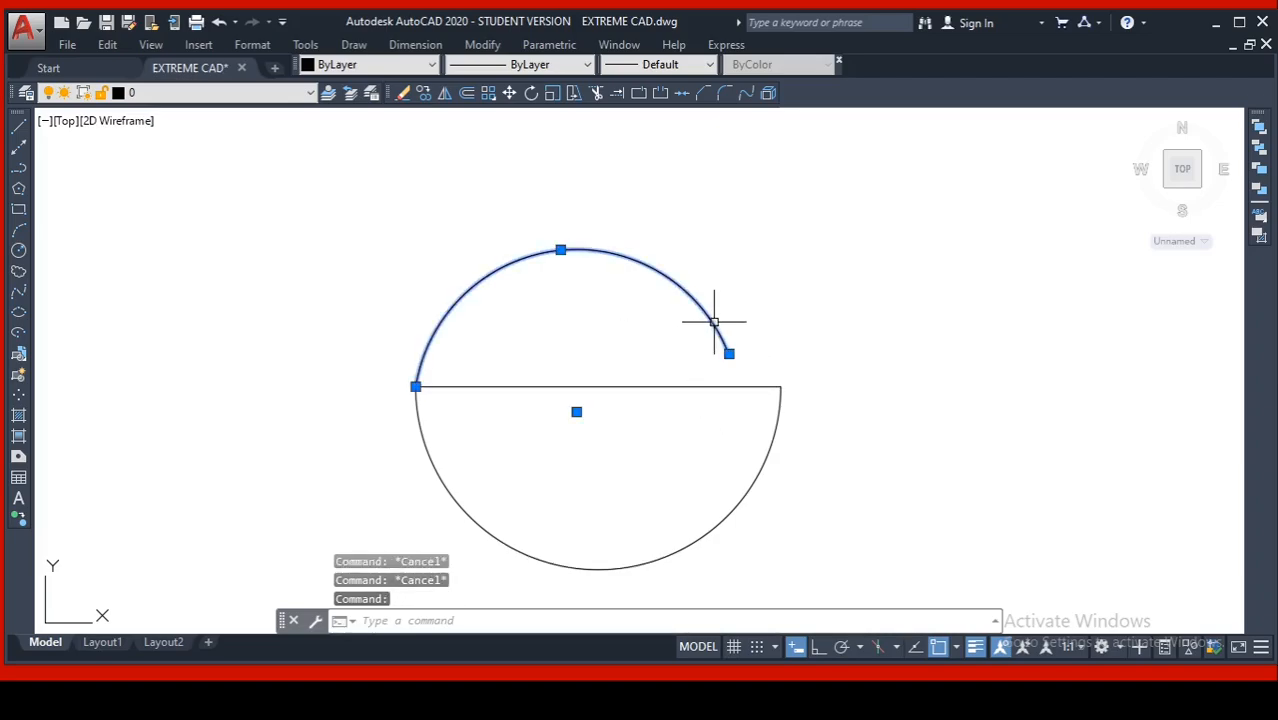
key("Escape")
- Erase the line and both arcs from the drawing
scroll(566, 303, "down", 4)
scroll(566, 303, "up", 2)
left_click(748, 480)
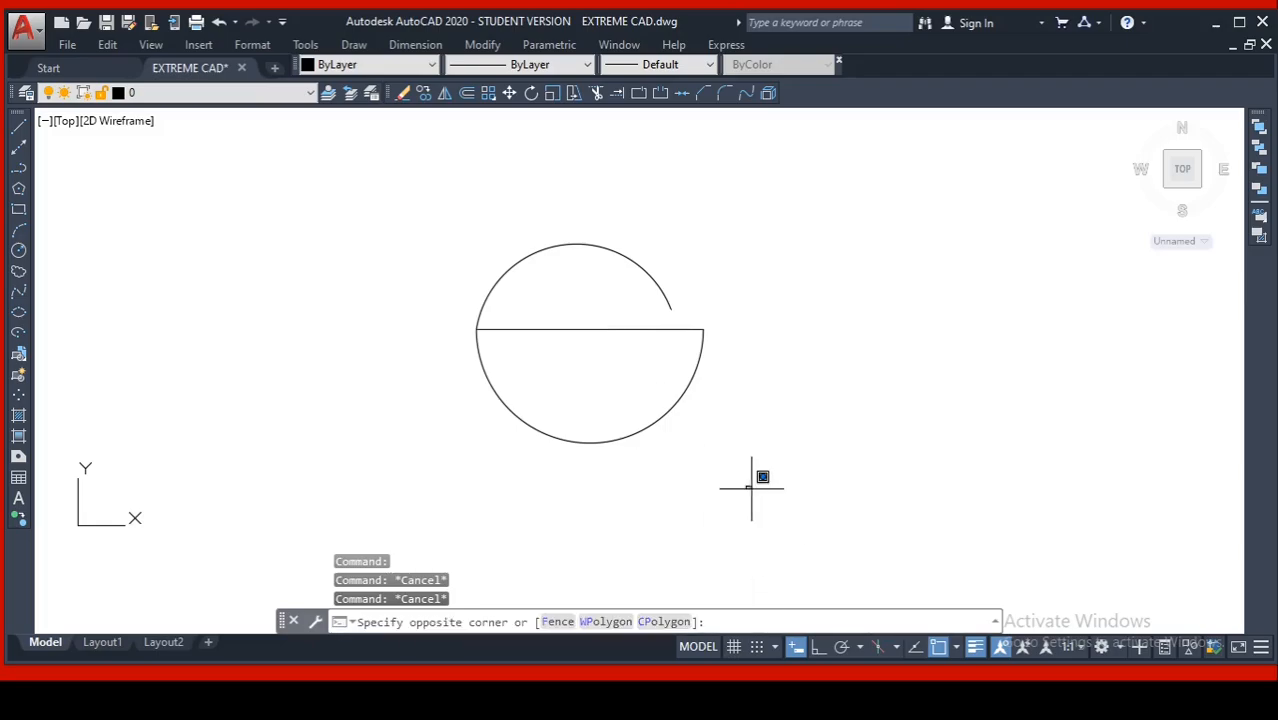
left_click(400, 218)
key("Delete")
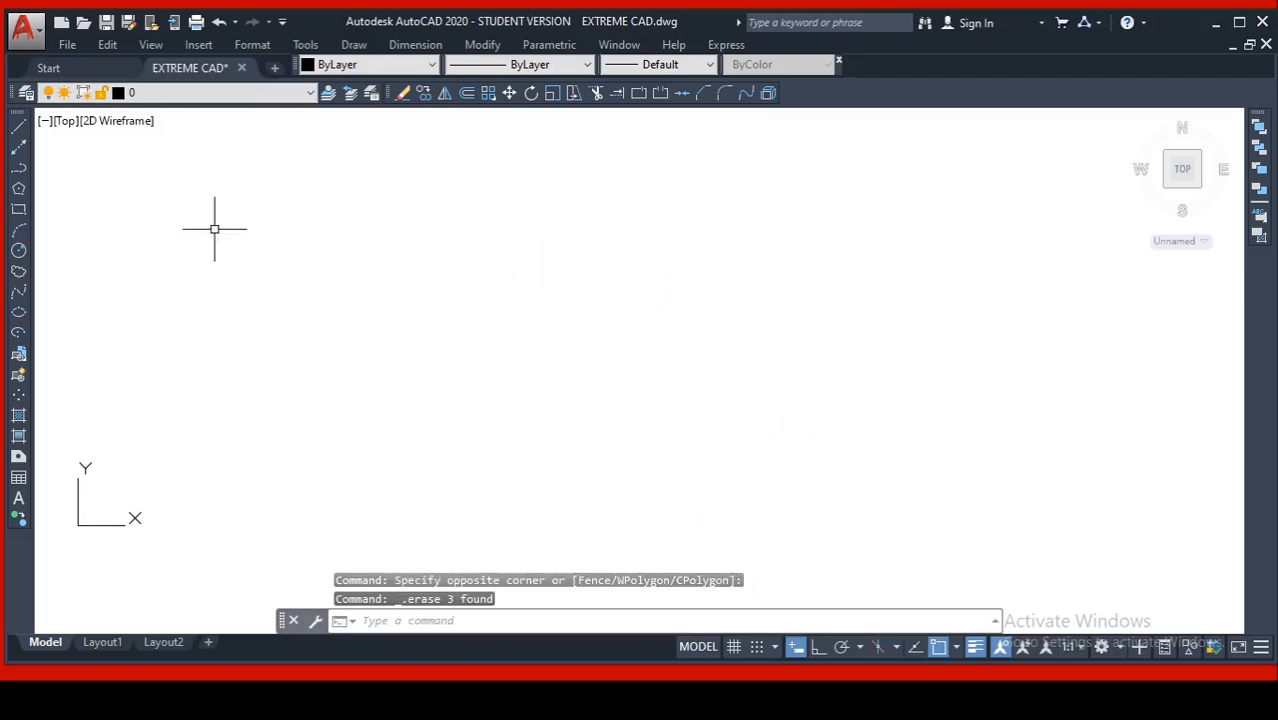
- Turn Ortho on and draw a new horizontal line across the middle of the empty drawing
type("l")
key("Return")
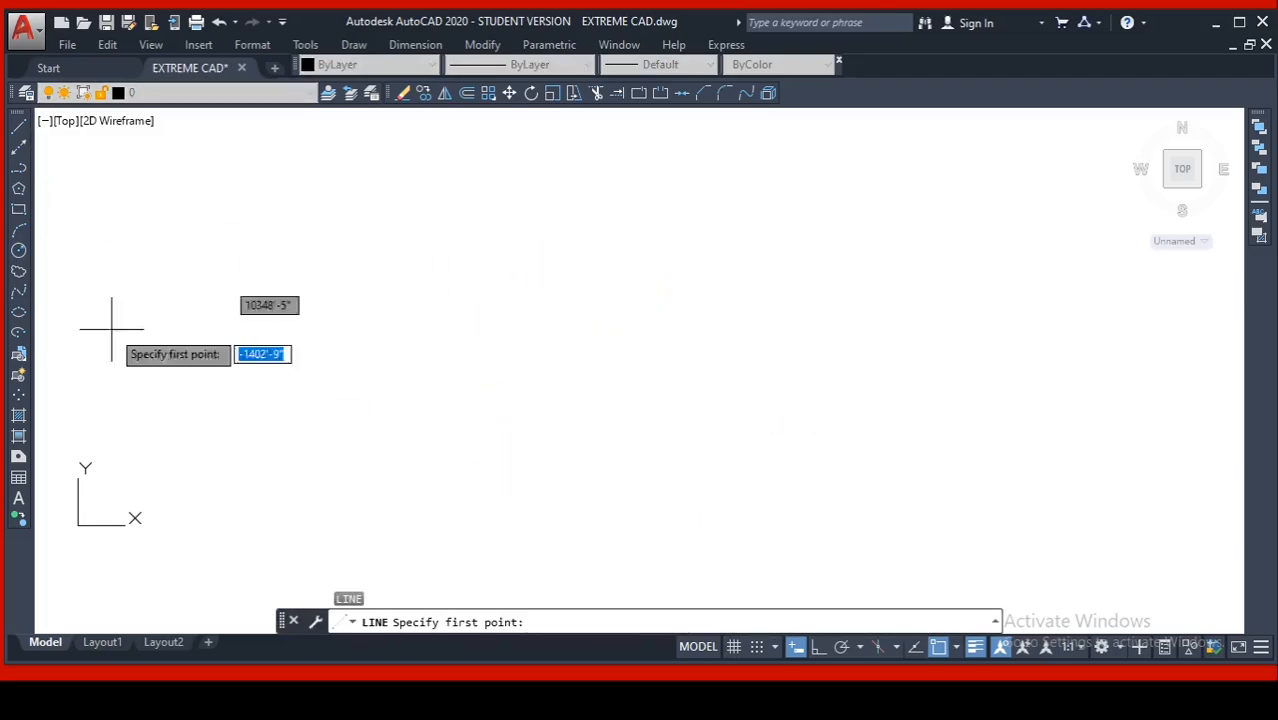
left_click(816, 648)
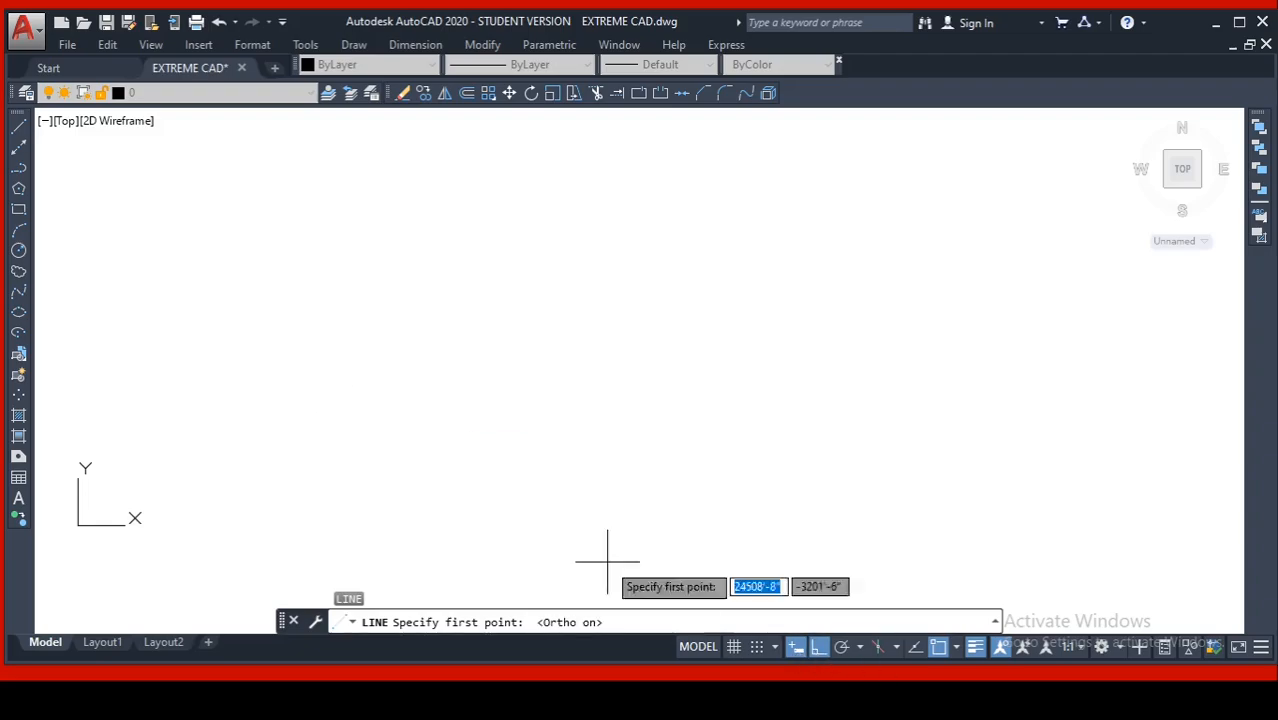
left_click(387, 422)
left_click(841, 443)
key("Return")
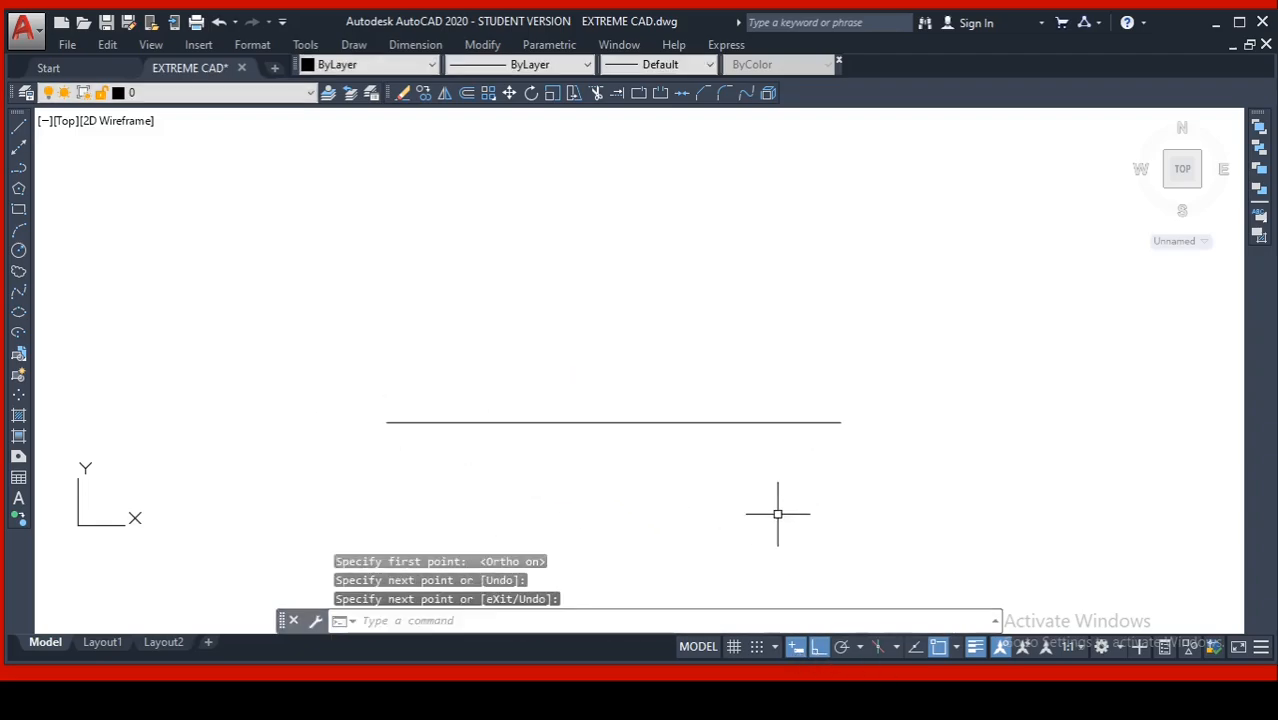
- Draw a Start, Center, Angle arc from the line's left endpoint, centred on its midpoint with a 70° included angle, and select it
left_click(354, 45)
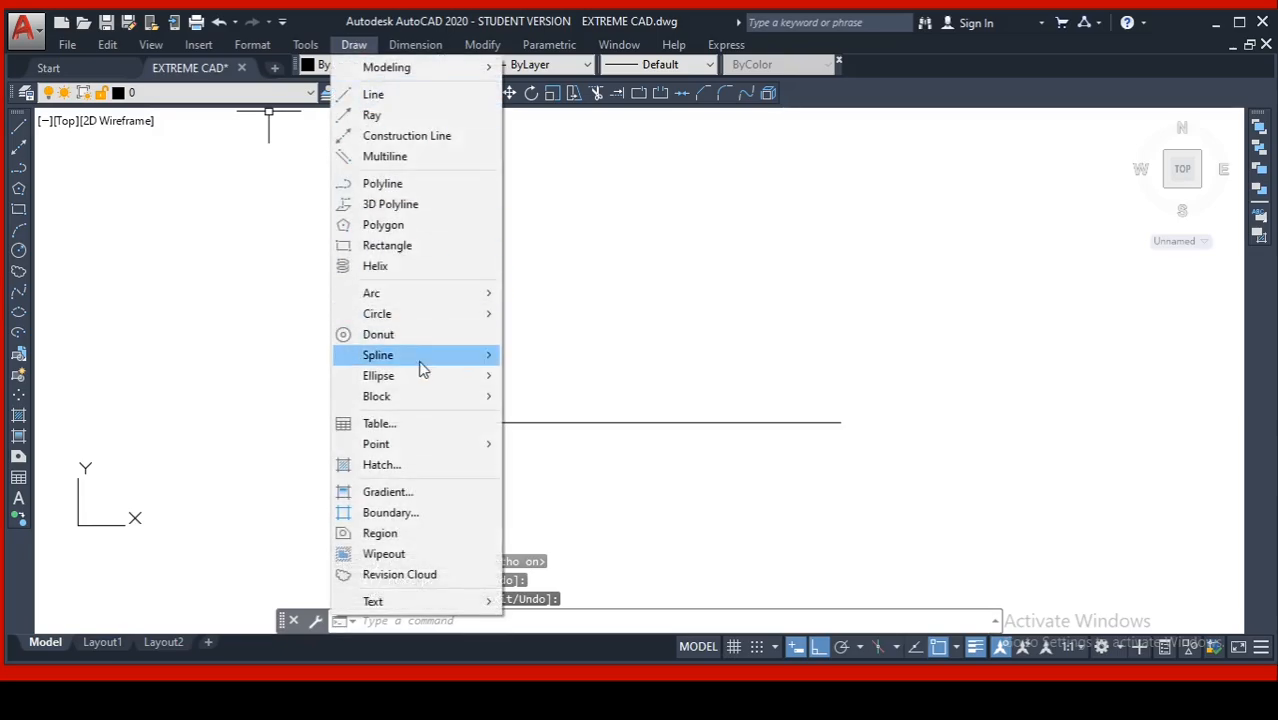
mouse_move(432, 304)
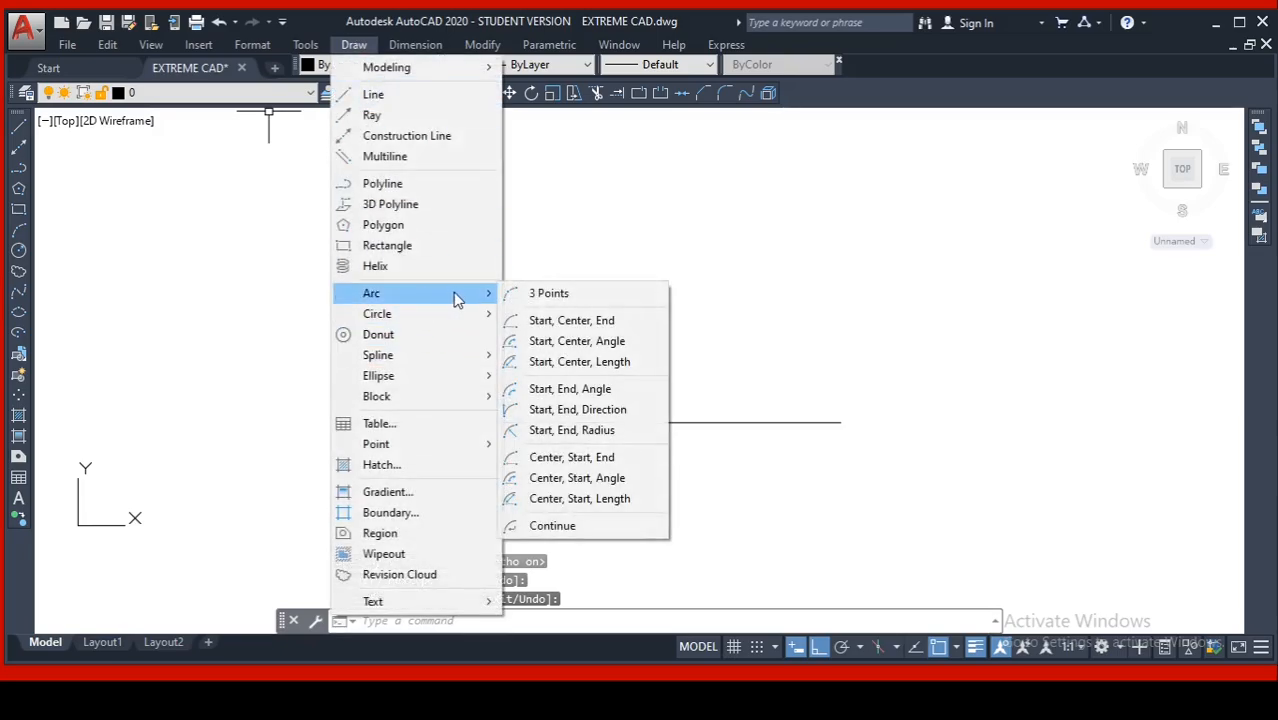
left_click(585, 341)
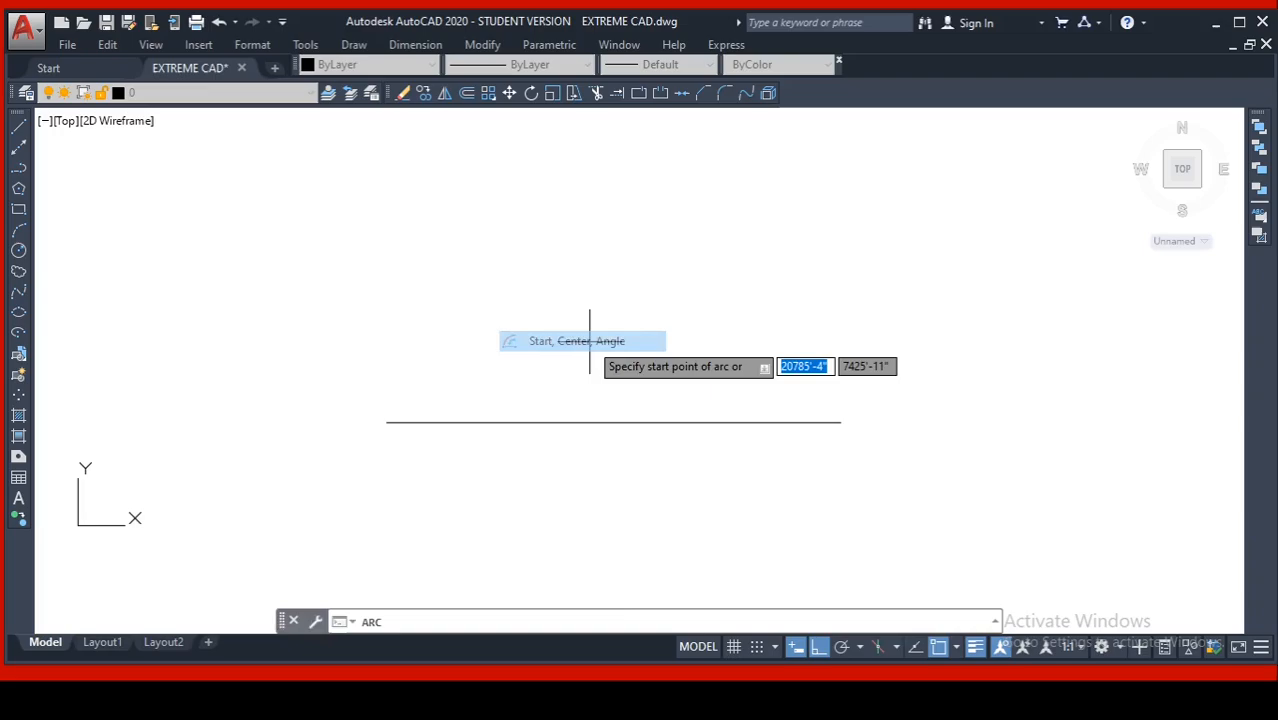
left_click(386, 422)
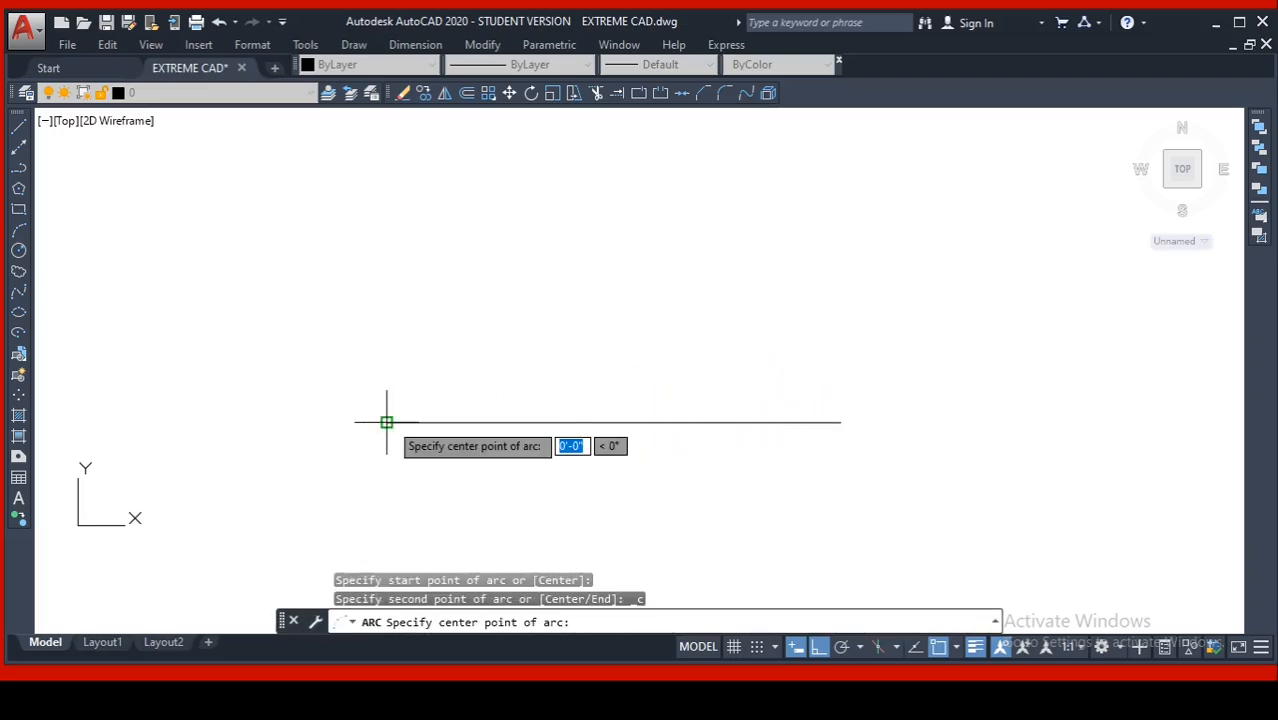
left_click(614, 422)
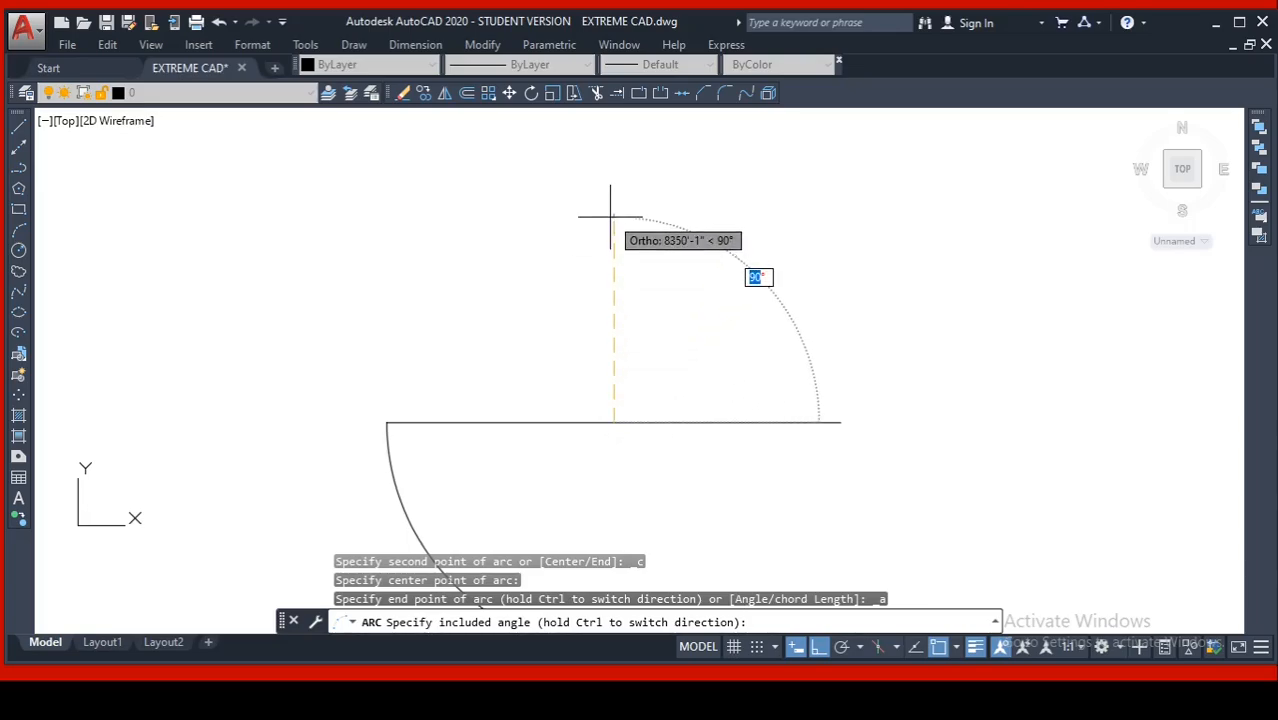
type("7")
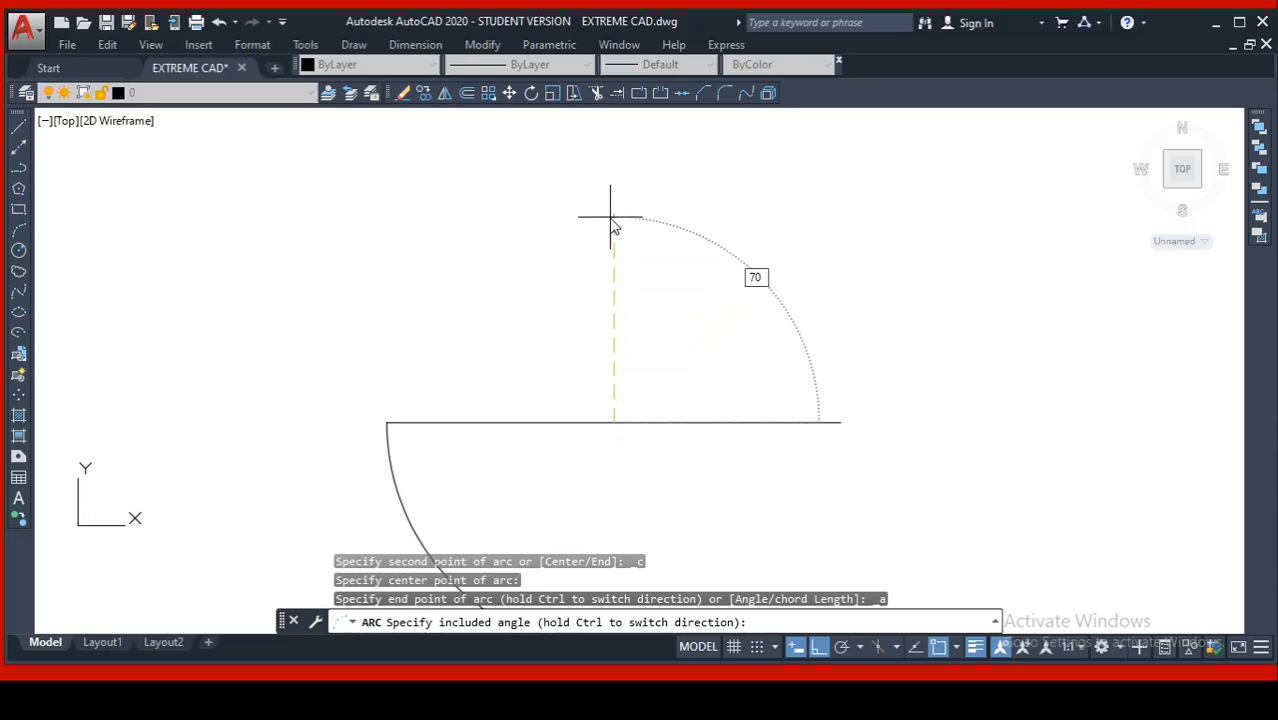
type("0")
key("Return")
scroll(728, 420, "down", 2)
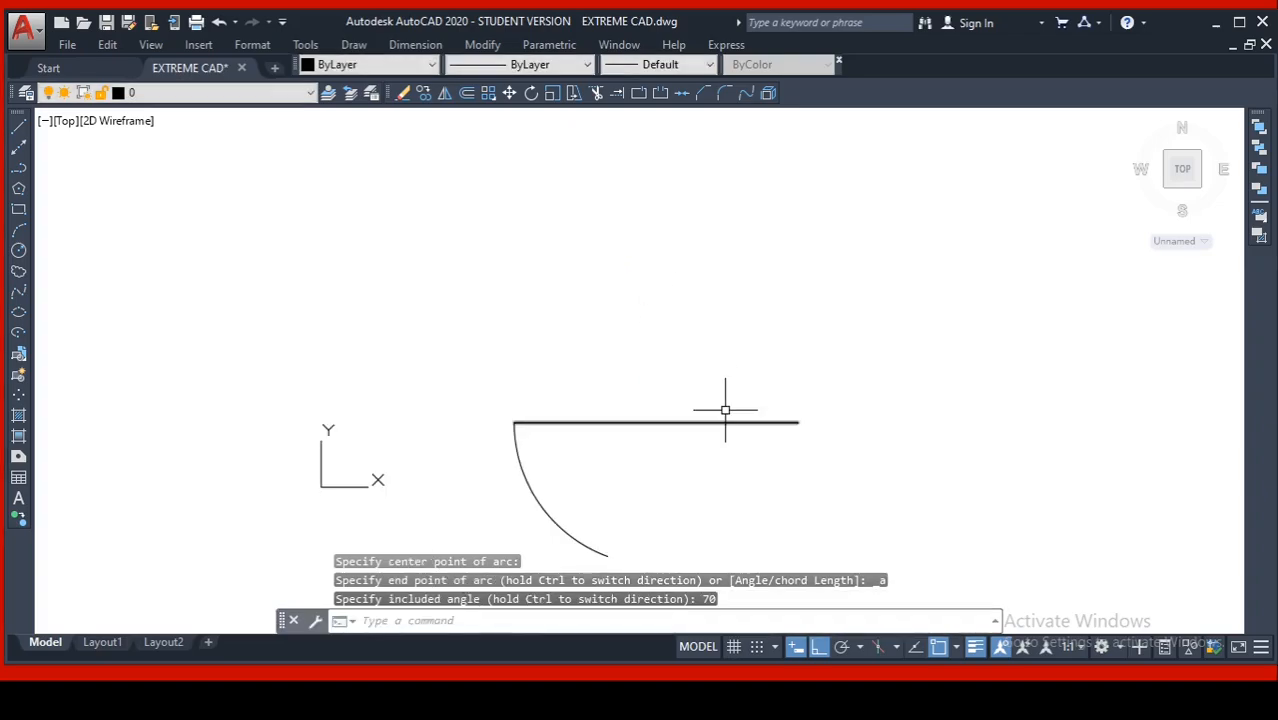
middle_click_drag(725, 409, 711, 252)
left_click(594, 386)
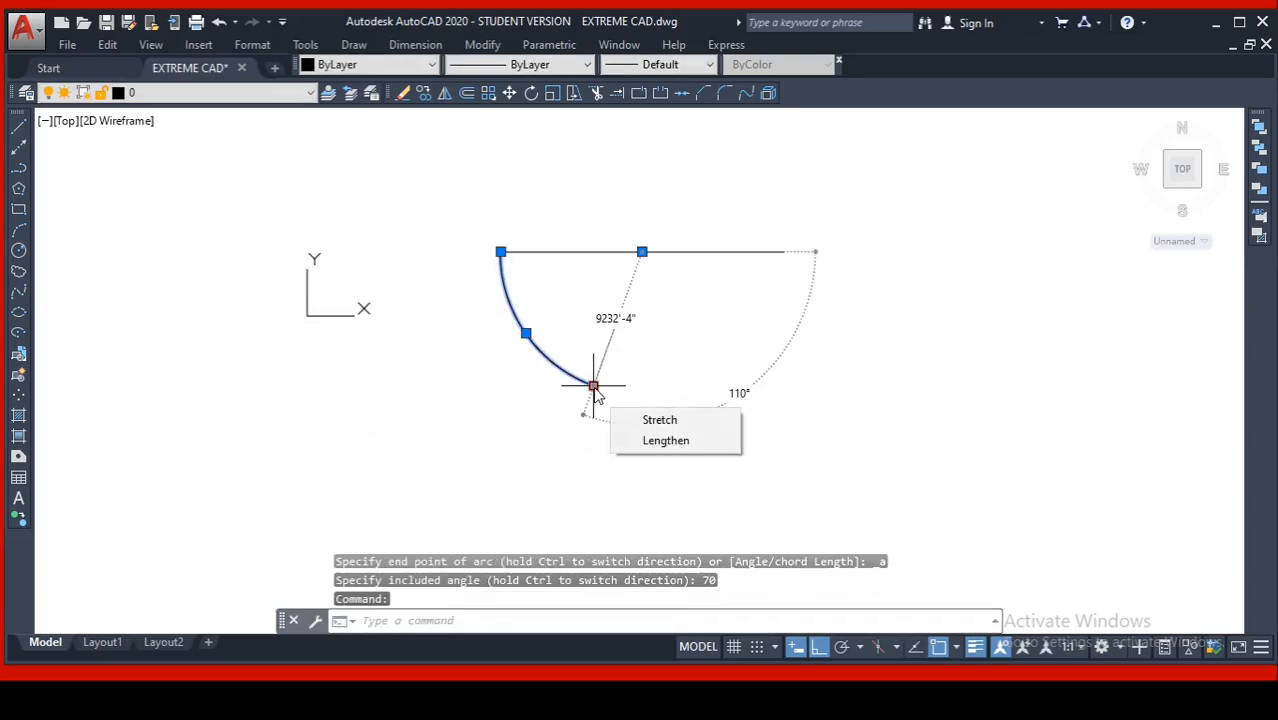
- Check the 70° arc's grips, including its center point on the line's midpoint, and clear the selection
left_click(642, 251)
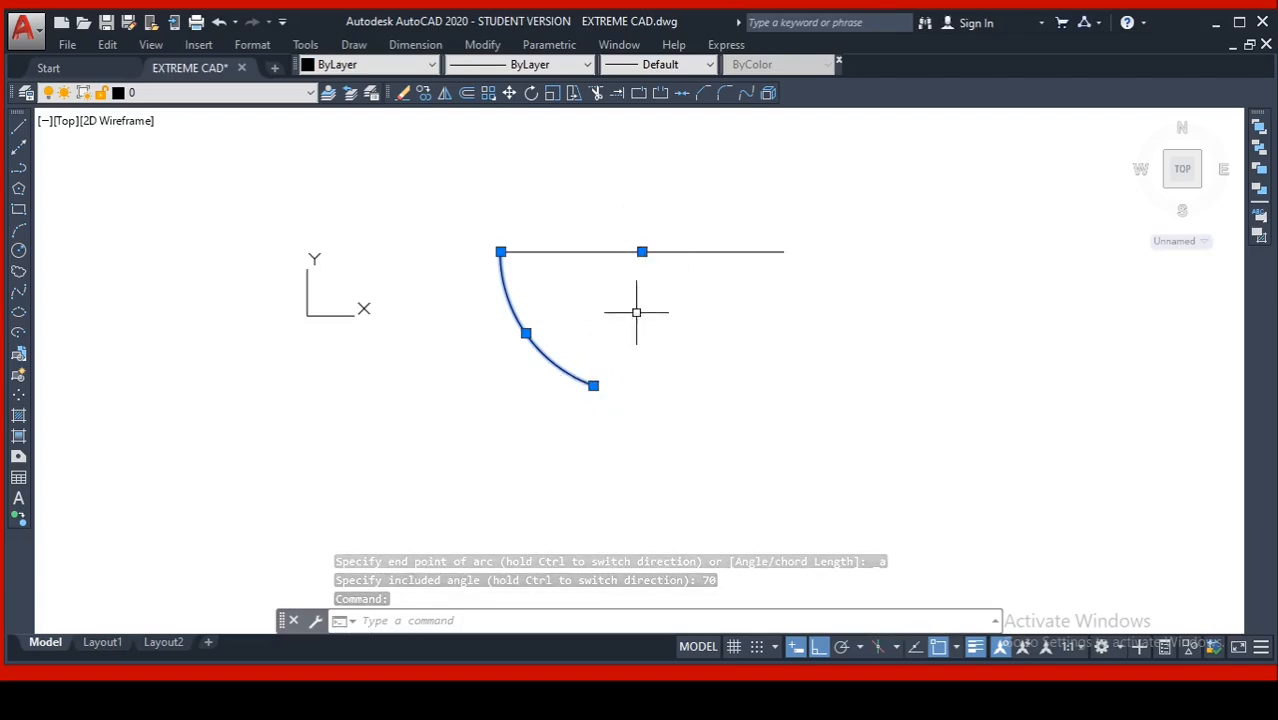
middle_click_drag(641, 401, 582, 501)
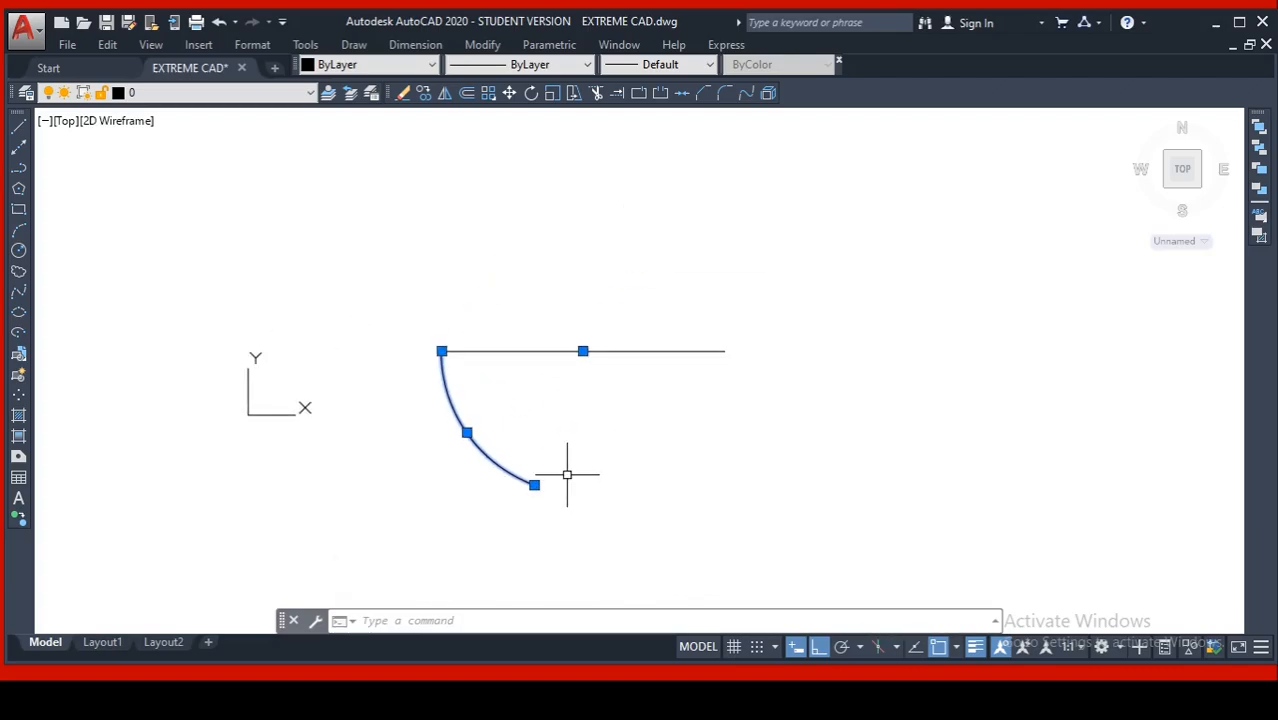
key("Escape")
key("Escape")
key("Escape")
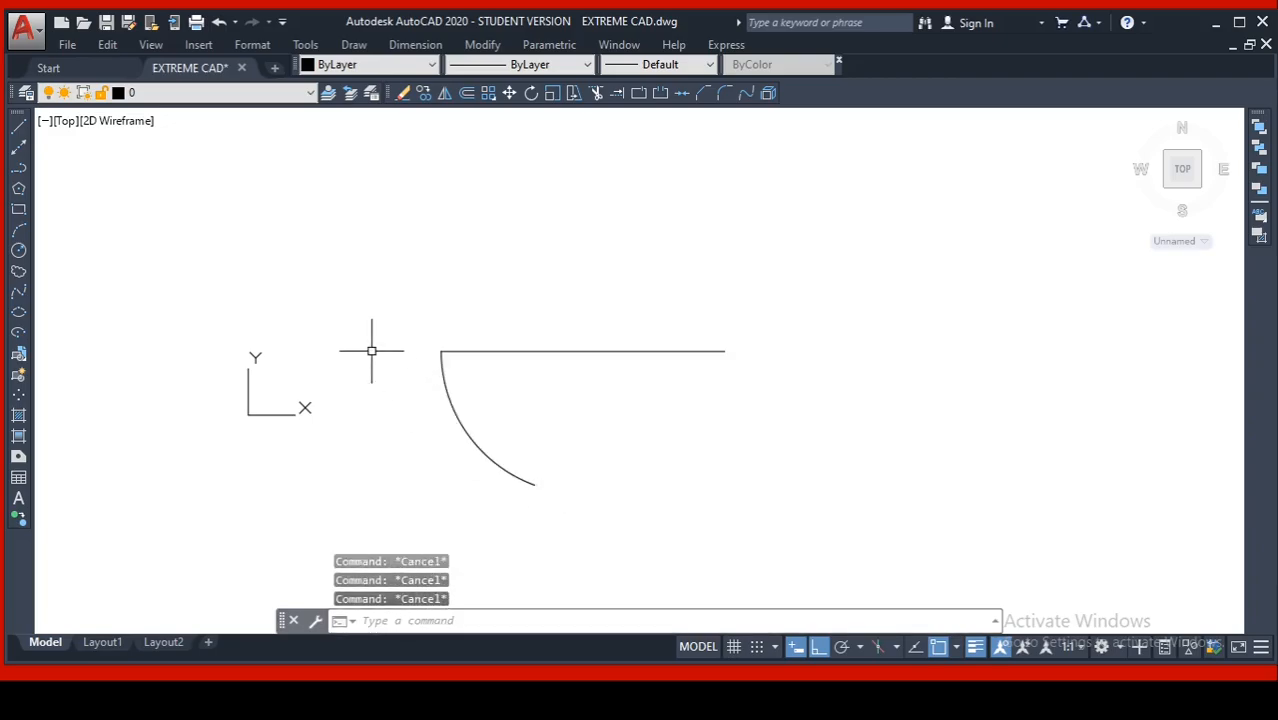
- Draw a Start, Center, Length arc from the line's left endpoint, centred on its midpoint, with a chord length of 1000'
left_click(360, 47)
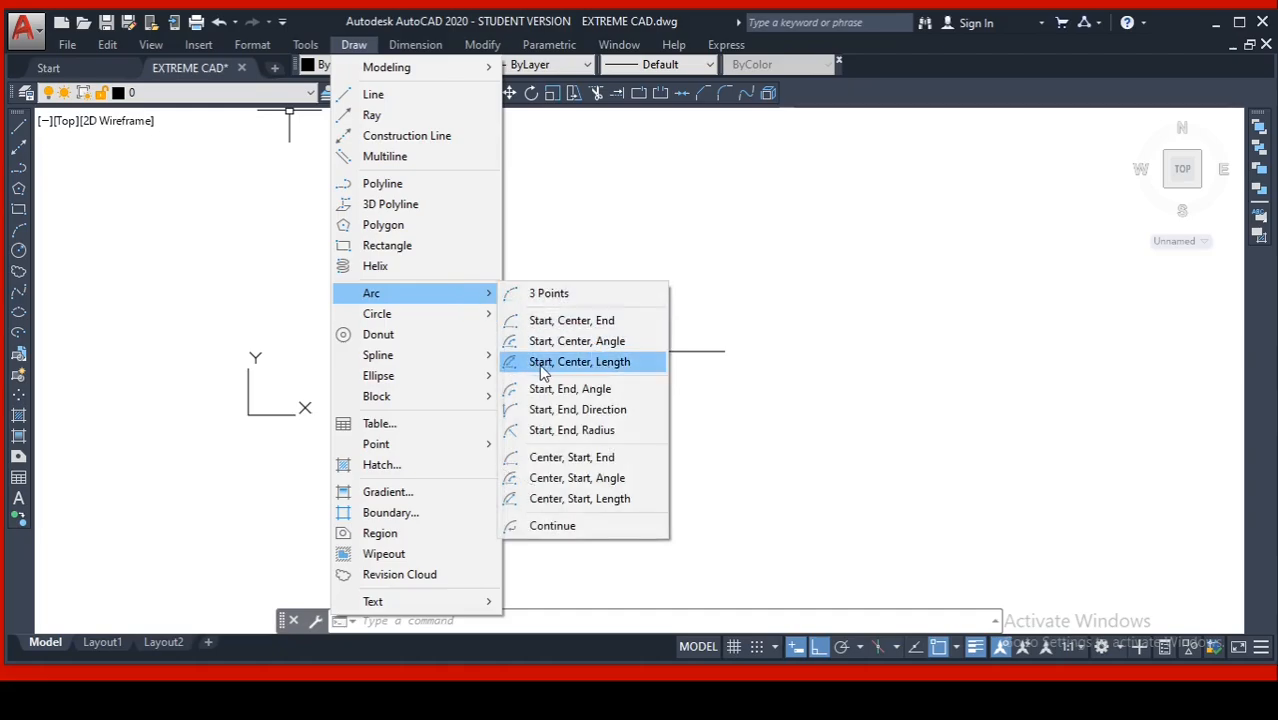
left_click(607, 370)
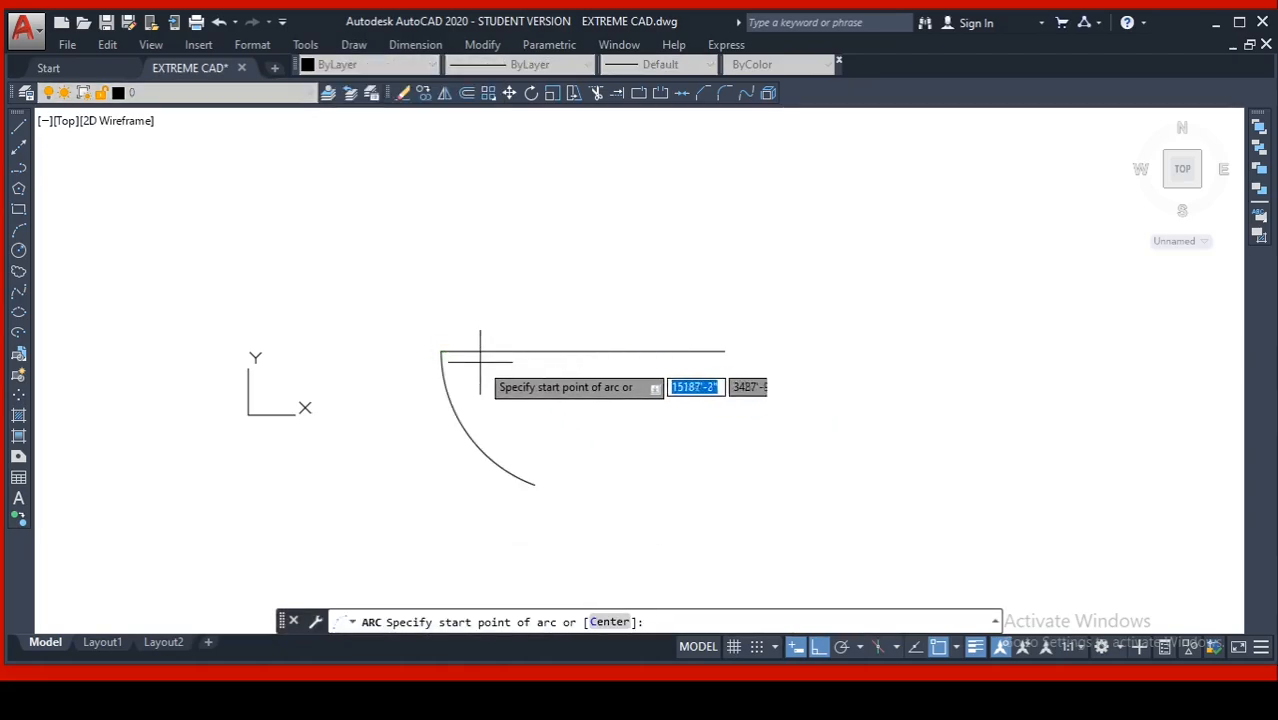
left_click(441, 351)
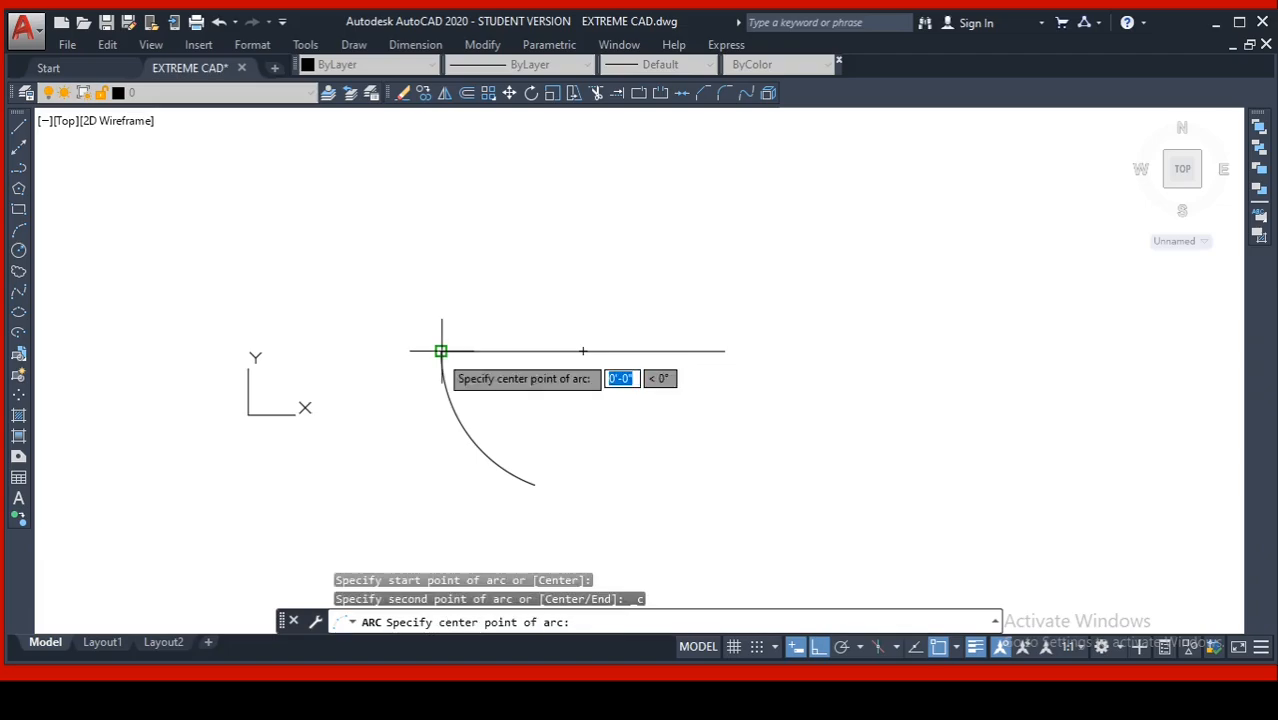
left_click(583, 351)
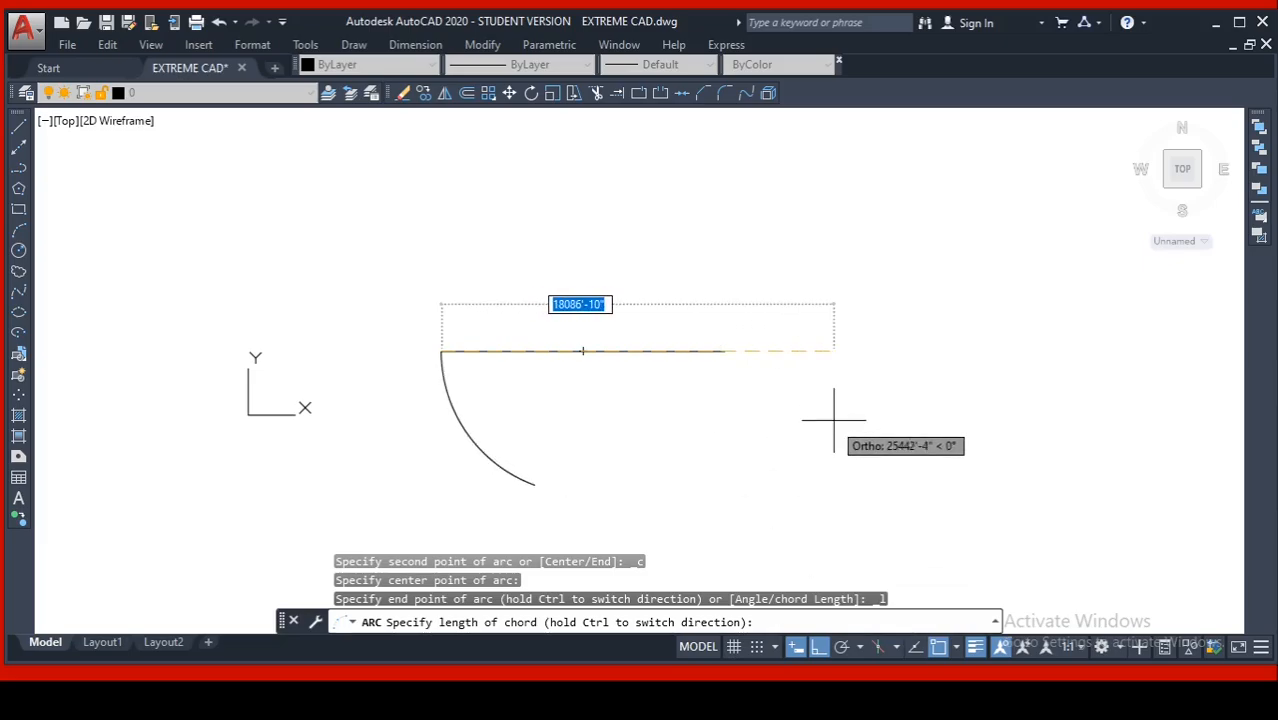
middle_click_drag(834, 408, 793, 325)
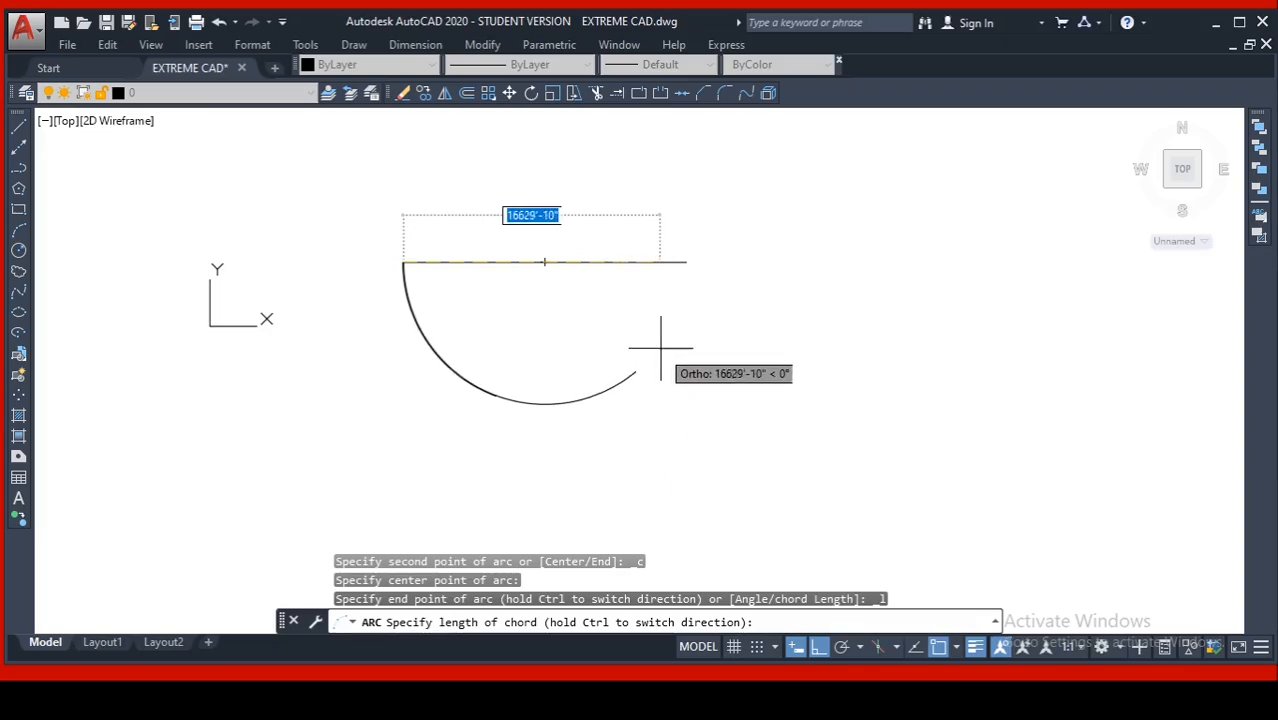
type("1000")
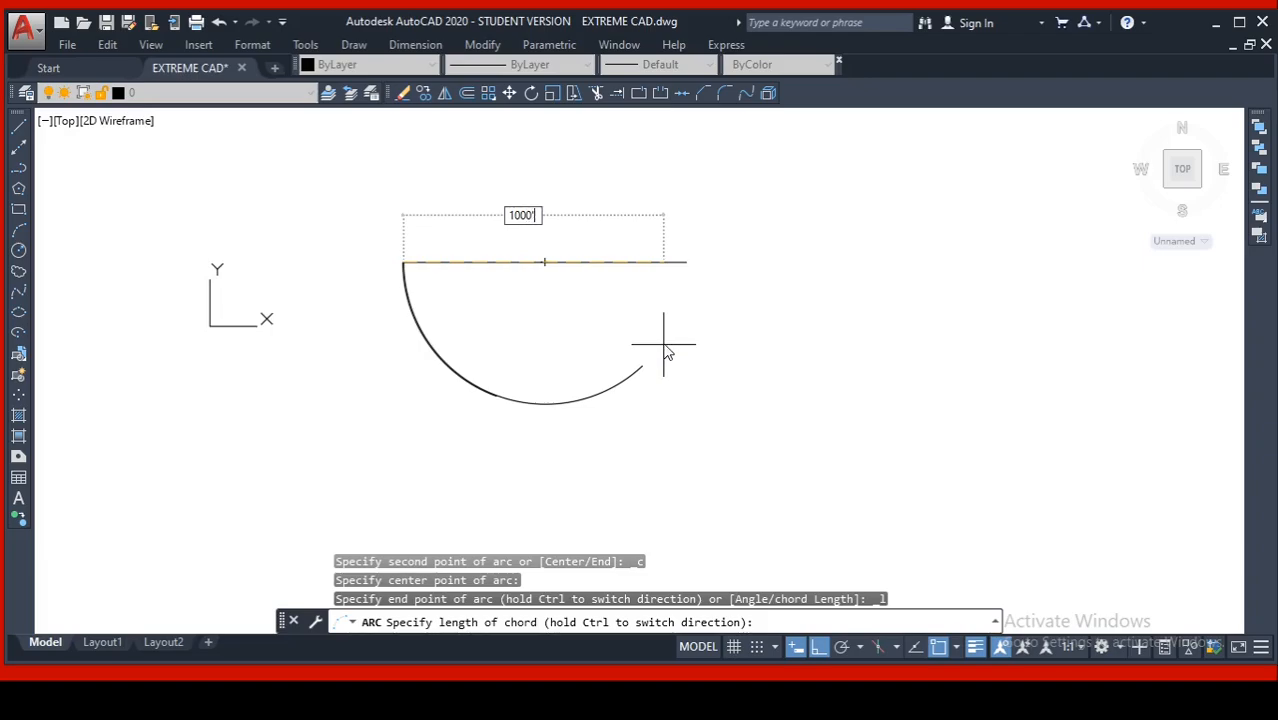
key("Return")
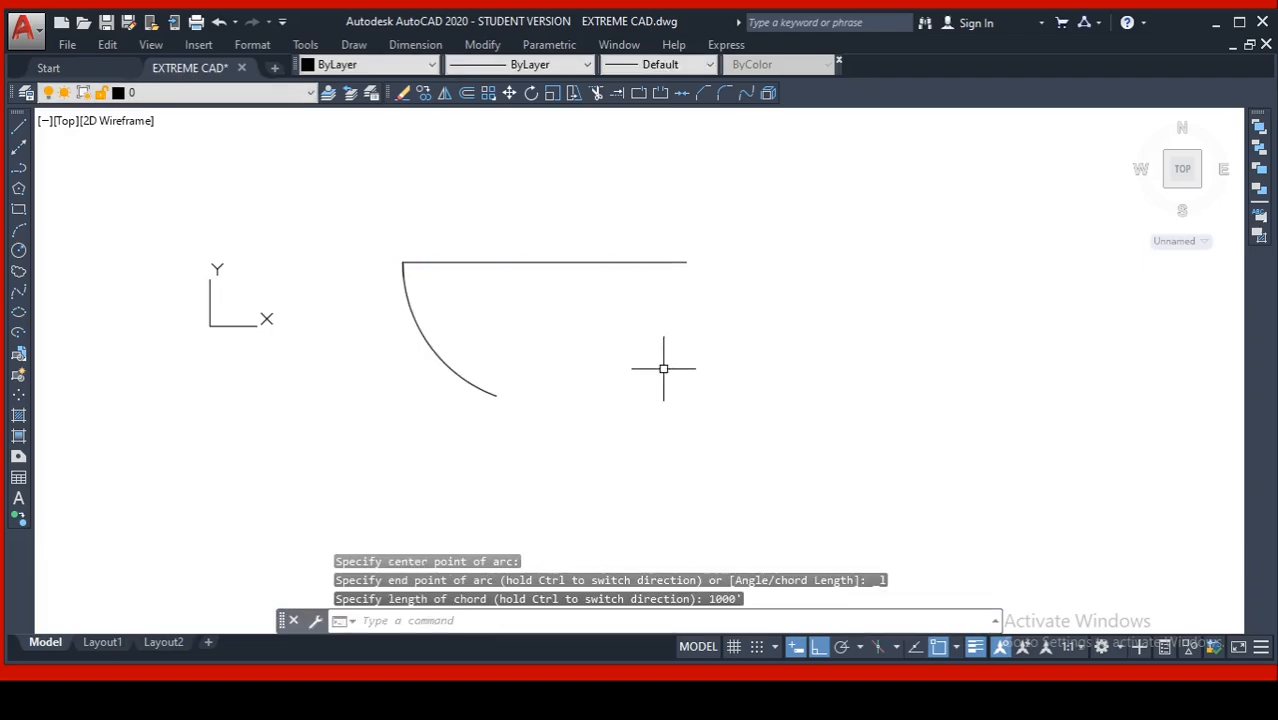
- Erase the 70° arc and the short chord-length arc, keeping only the horizontal line
left_click(466, 383)
middle_click_drag(548, 451, 632, 462)
key("Escape")
key("Escape")
left_click(585, 409)
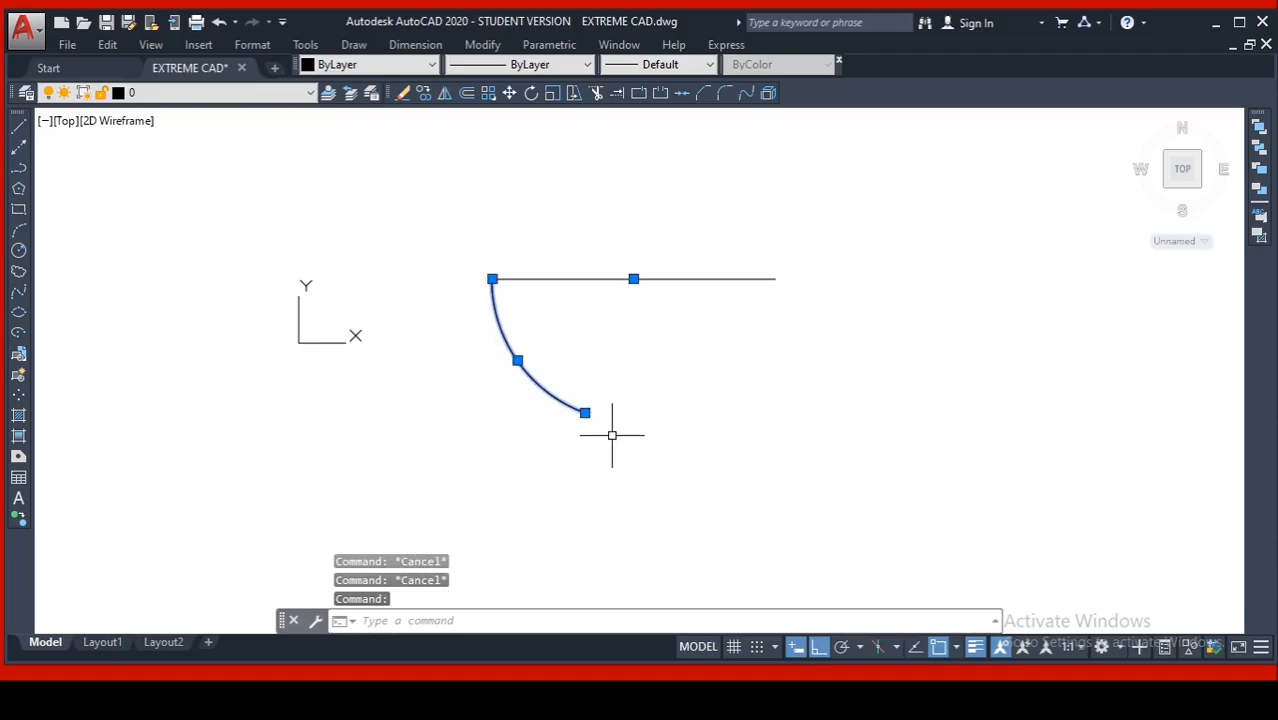
key("Delete")
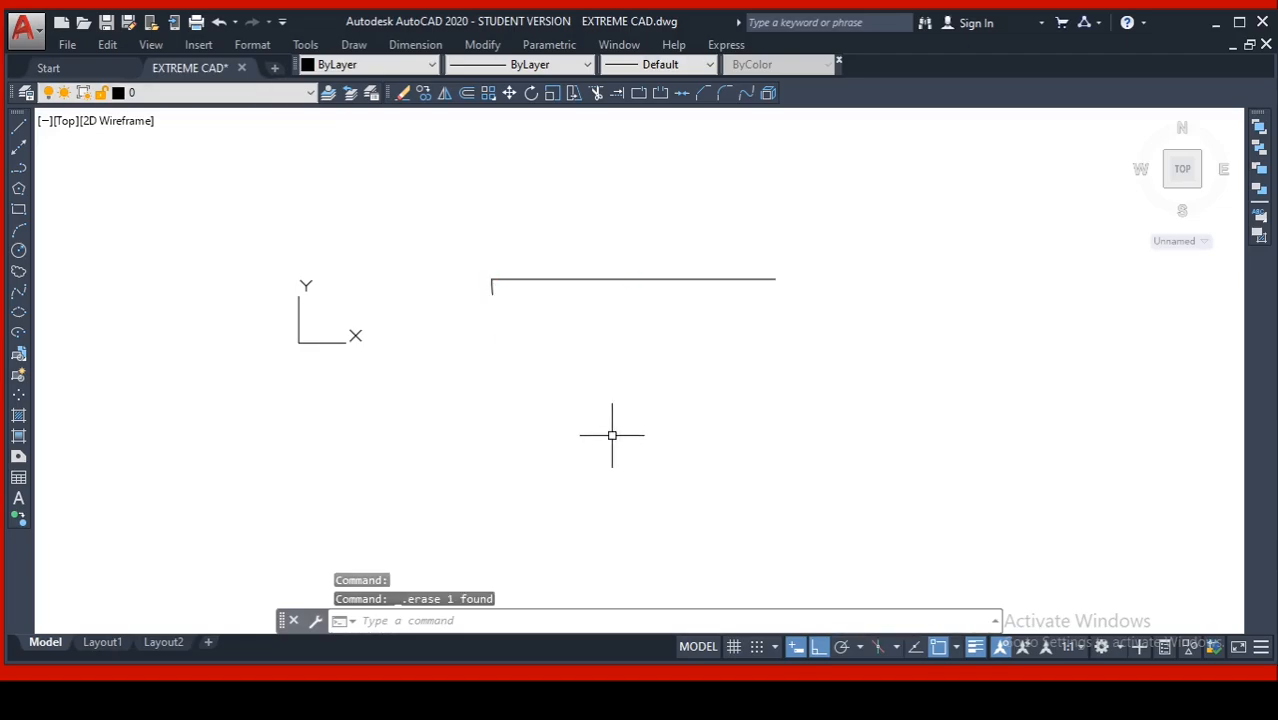
left_click(491, 289)
key("Escape")
scroll(535, 239, "up", 4)
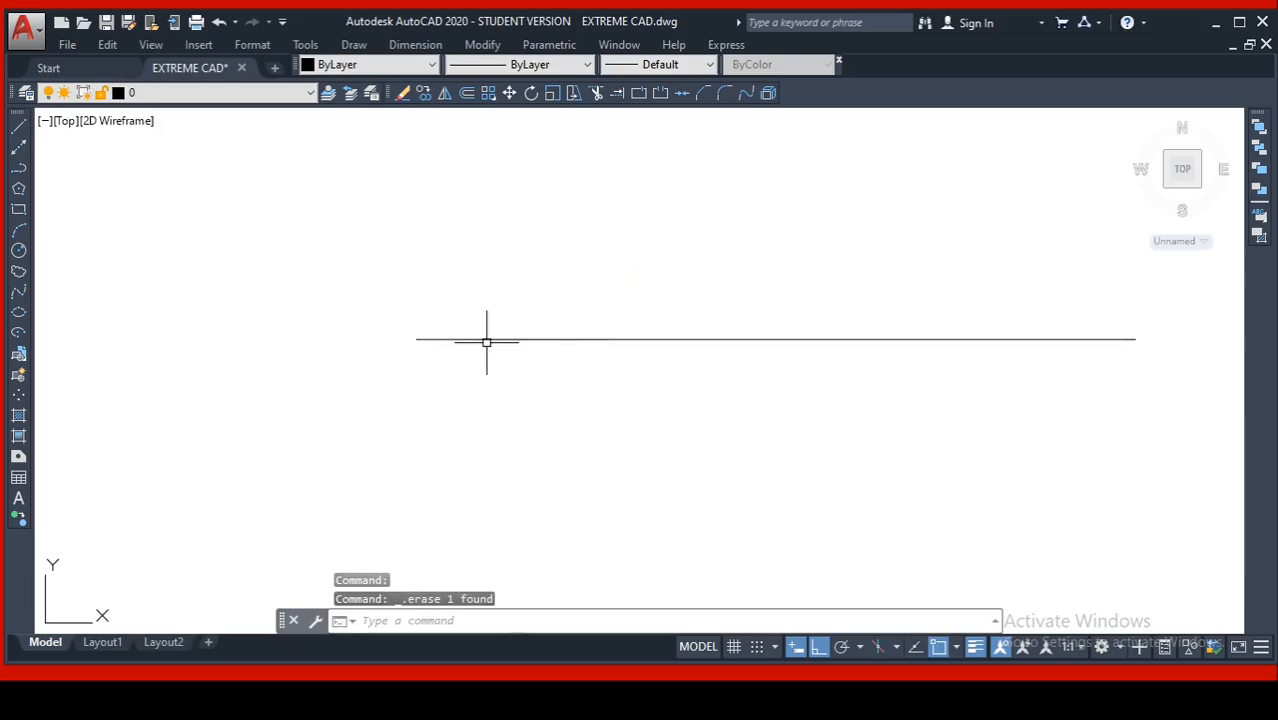
- Draw a Start, End, Angle arc from the line's left endpoint to its right endpoint, entering 80 as the included angle
left_click(354, 45)
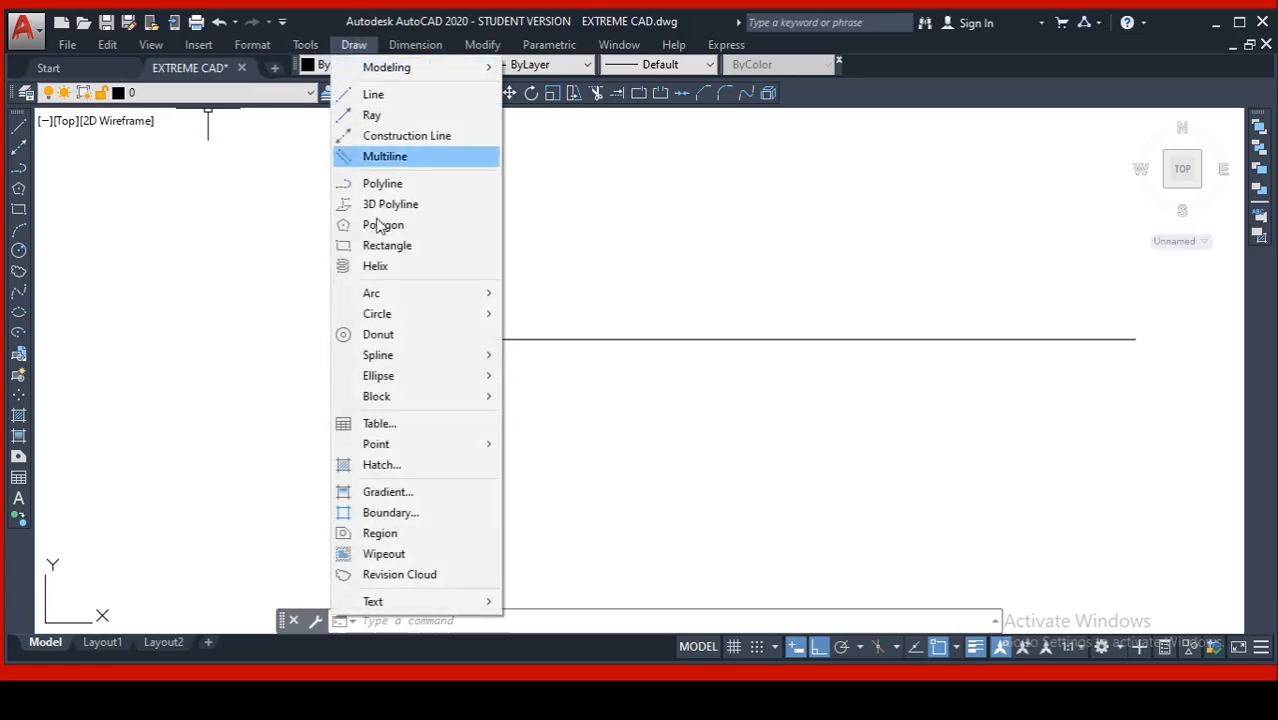
mouse_move(434, 294)
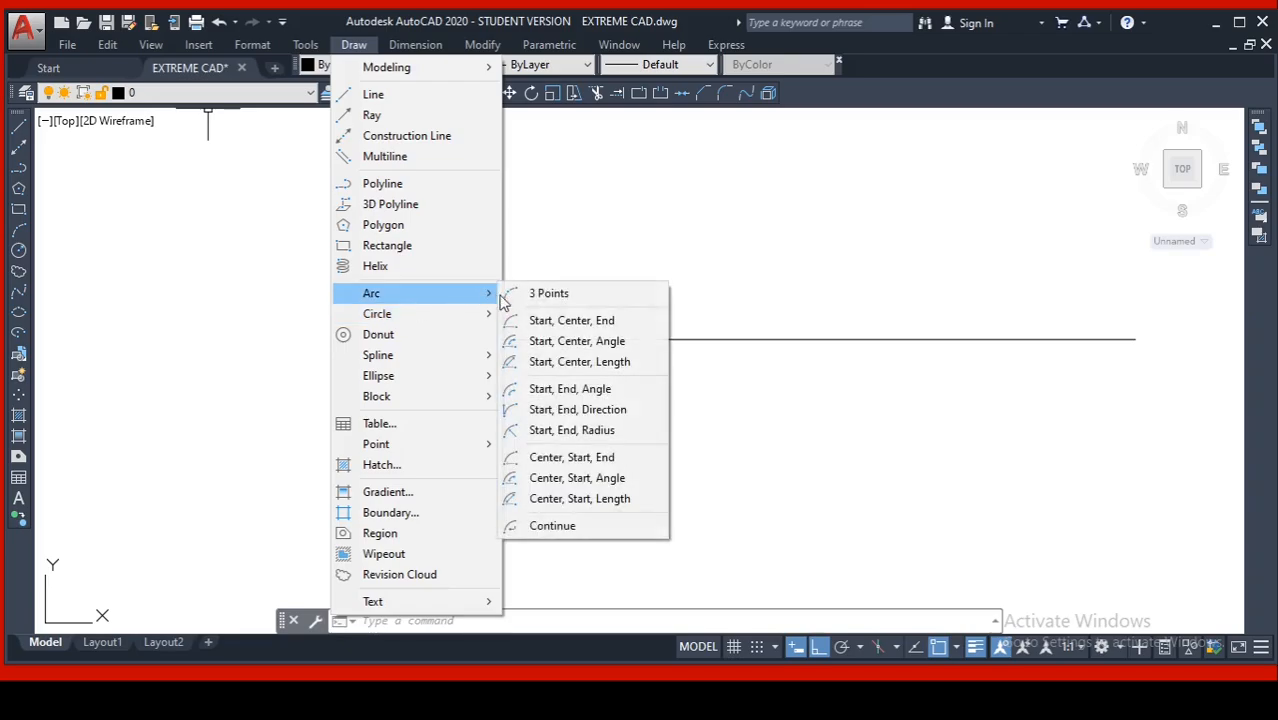
left_click(588, 397)
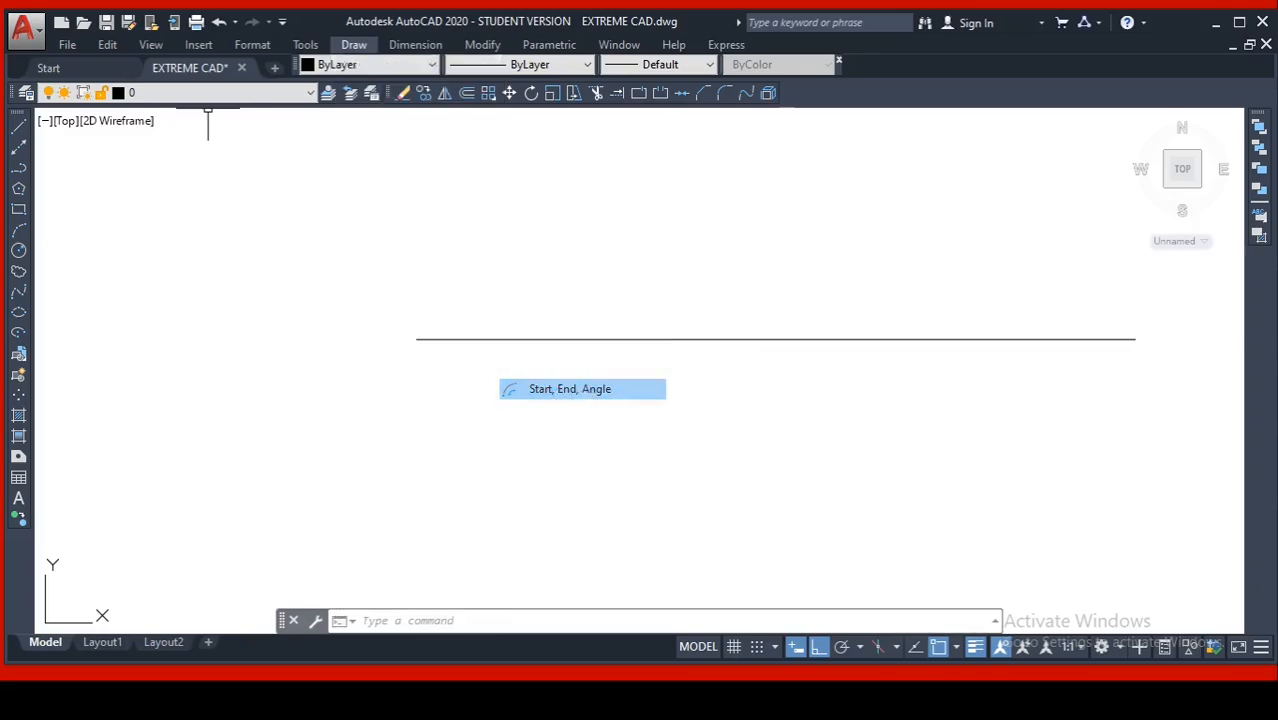
middle_click_drag(613, 371, 357, 343)
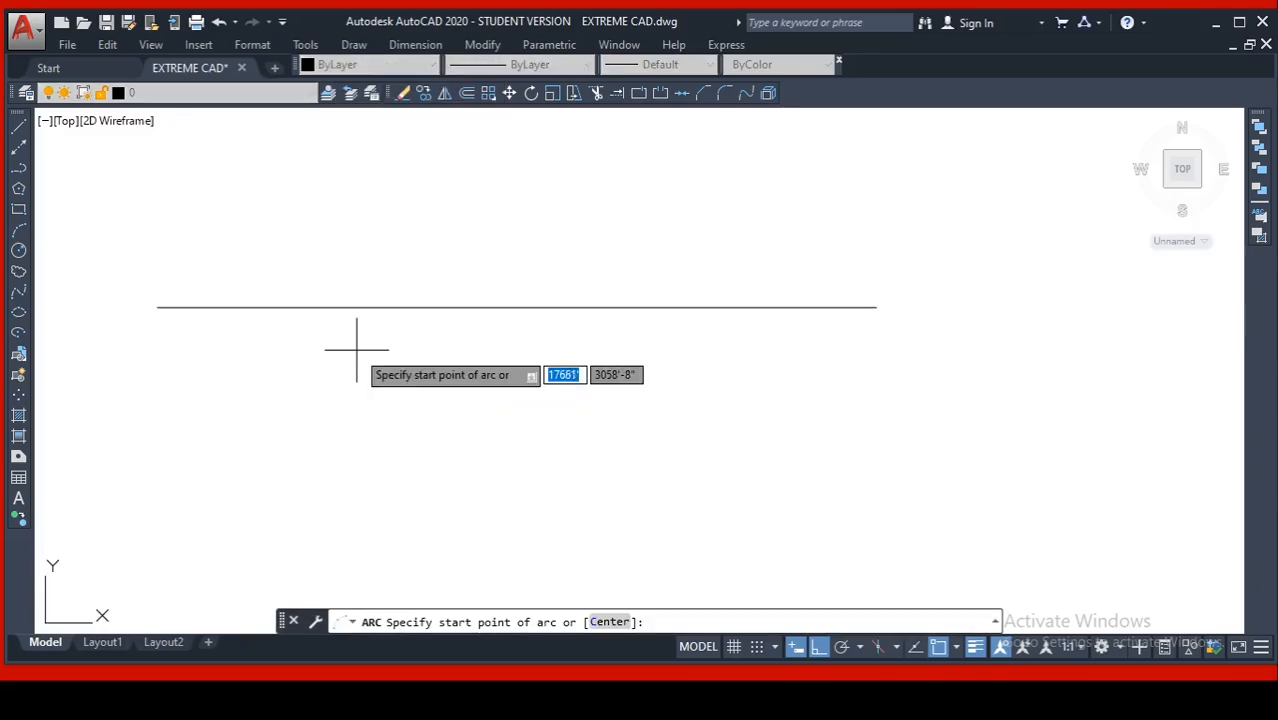
left_click(157, 307)
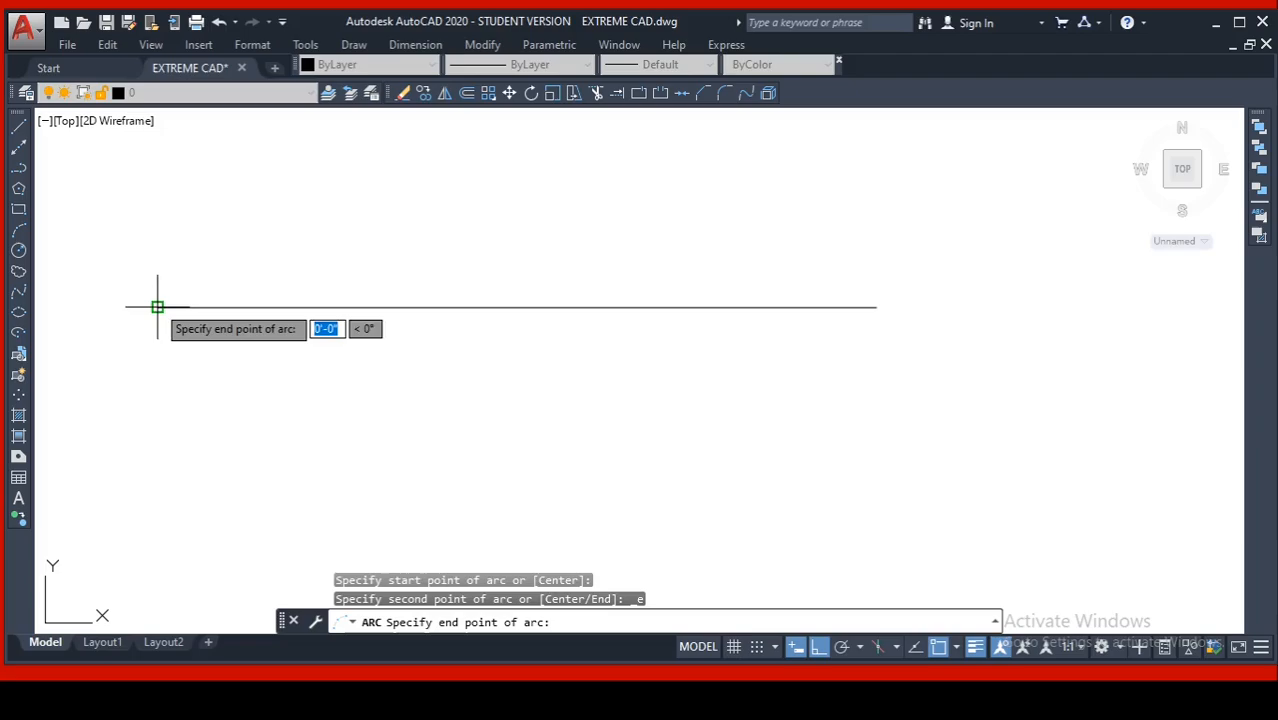
left_click(876, 307)
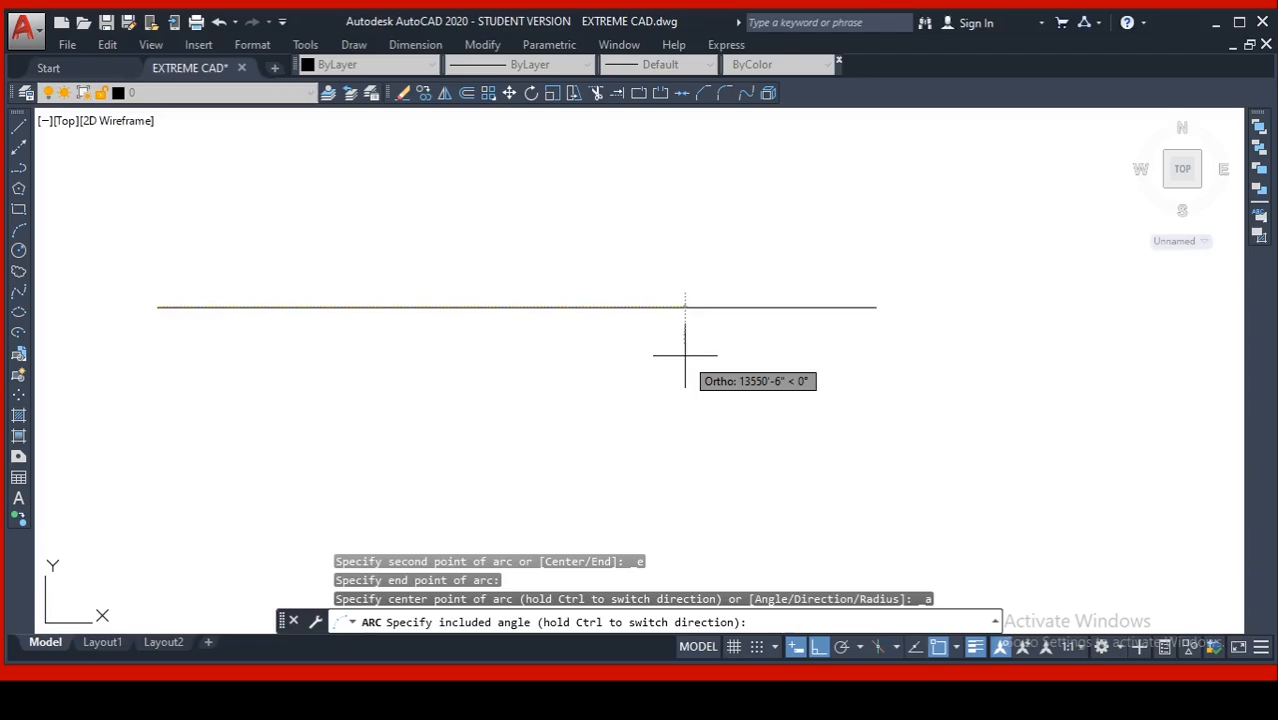
type("80")
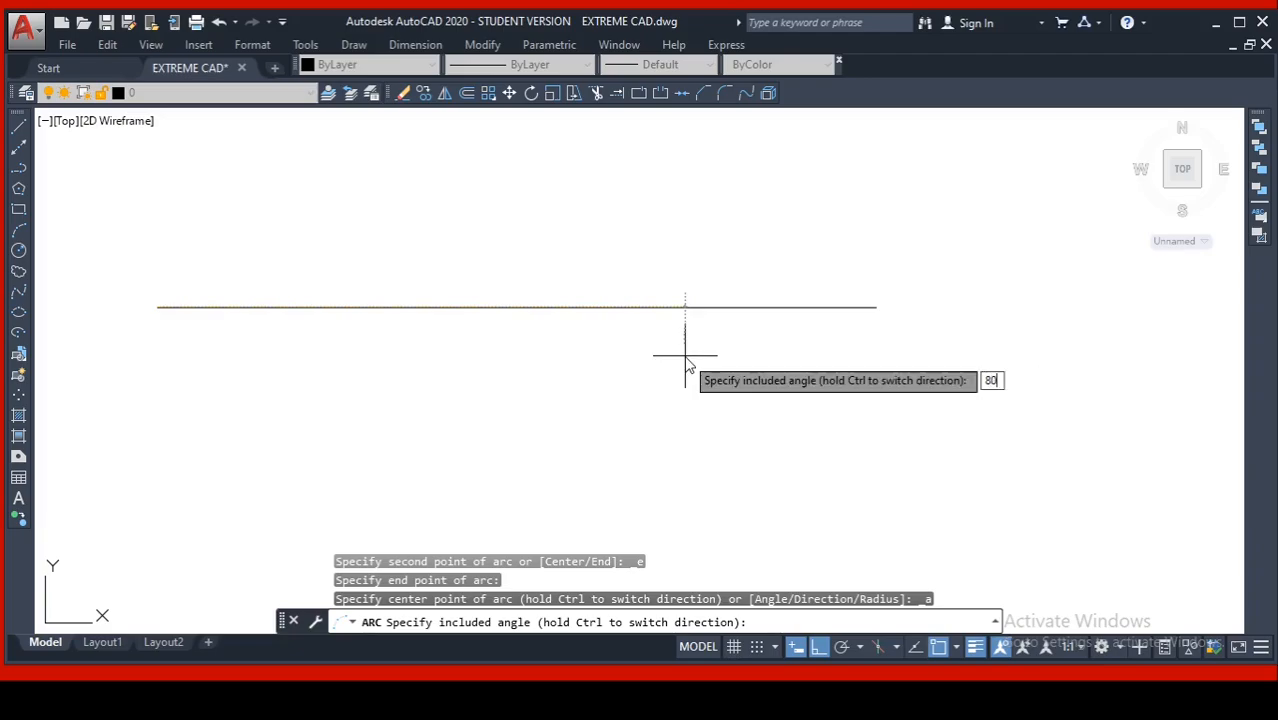
key("Return")
- Set the included angle to 270° with Ortho so that the arc sweeps below the line between its endpoints
scroll(710, 283, "down", 3)
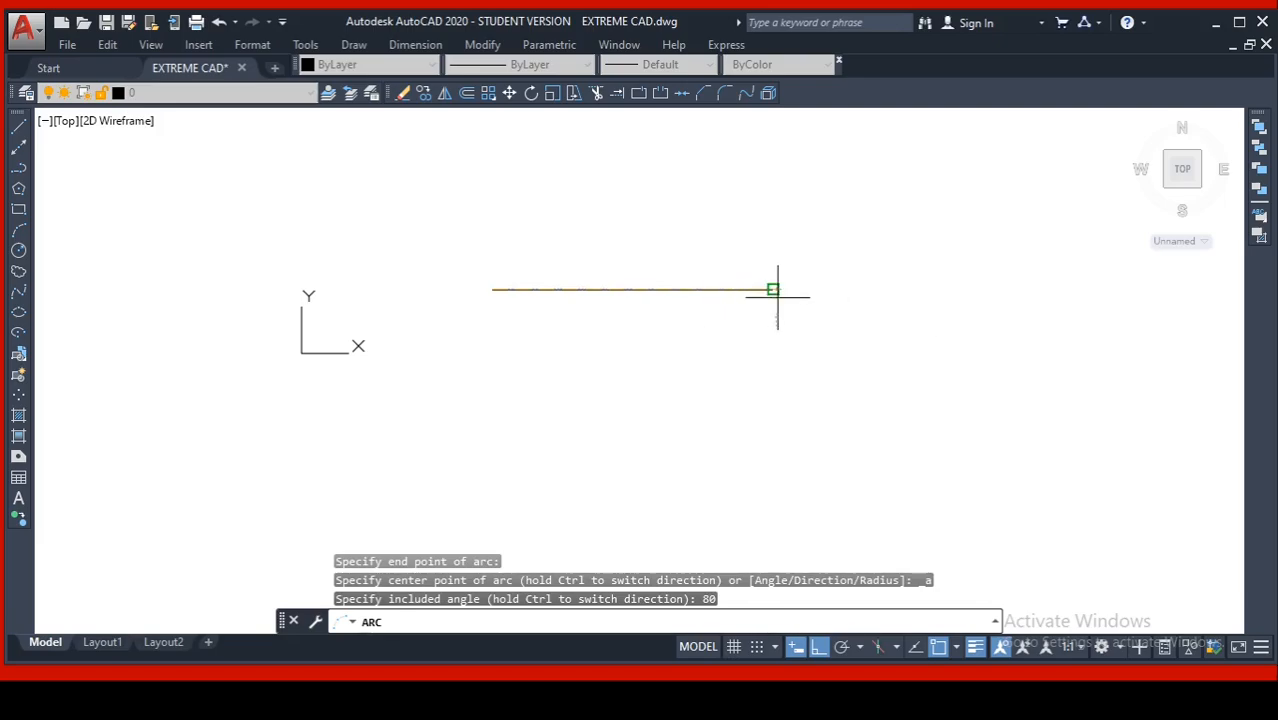
scroll(644, 448, "down", 2)
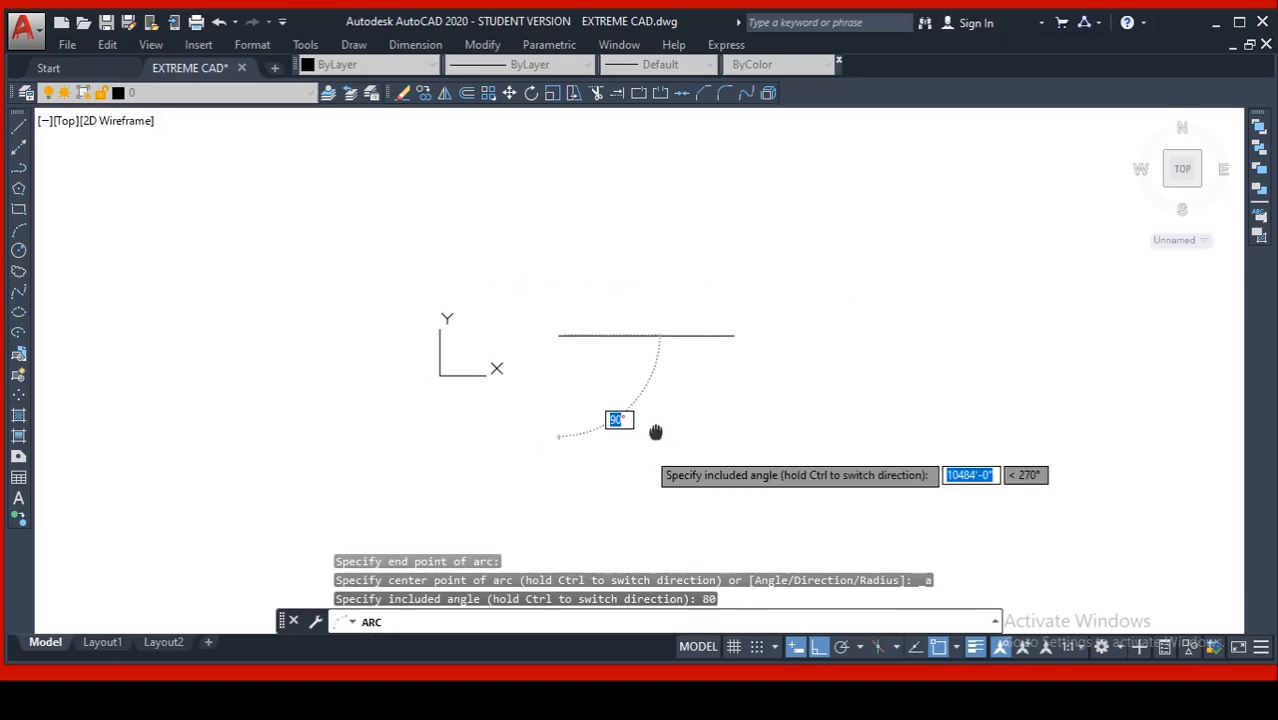
middle_click_drag(656, 433, 640, 363)
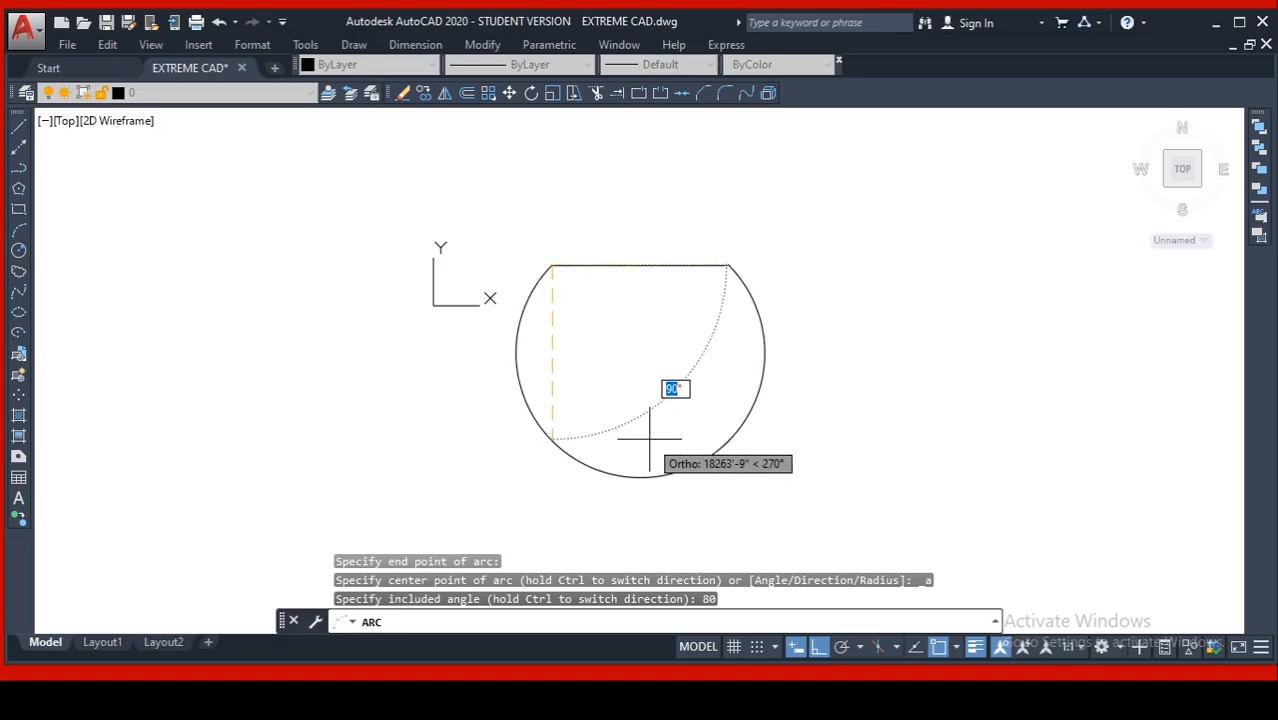
key("Escape")
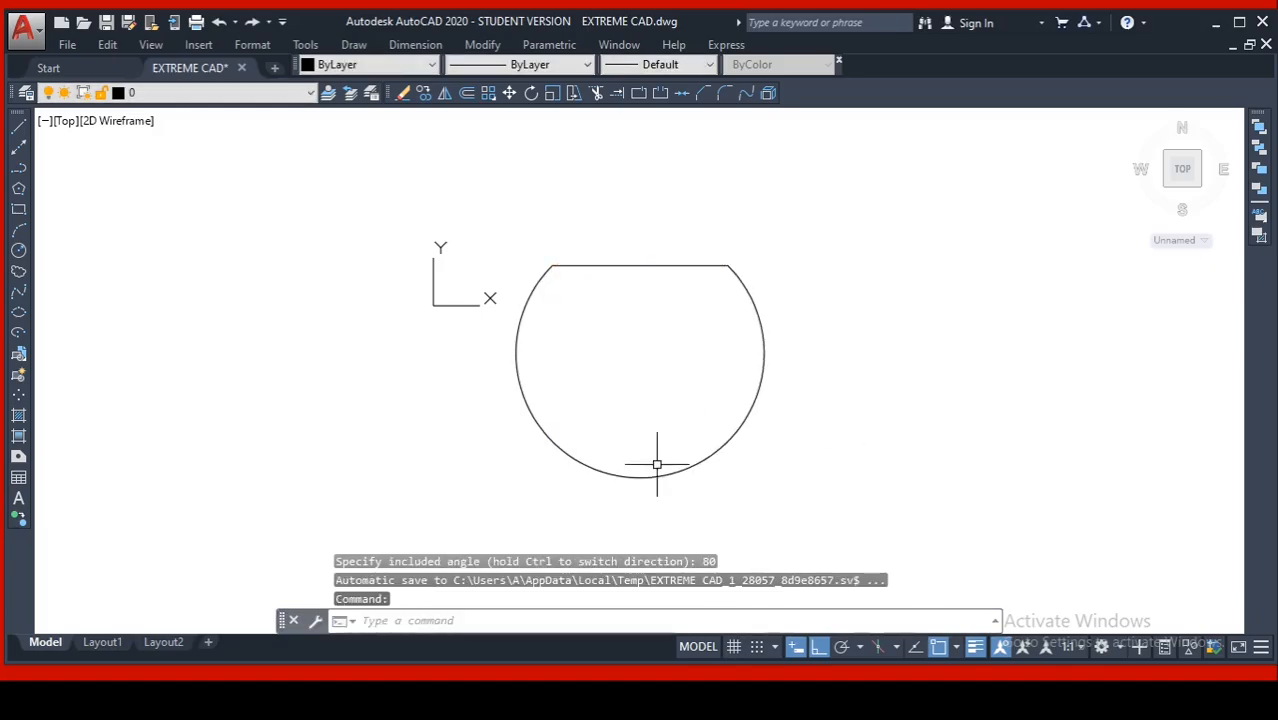
- Select the large arc below the line to examine its endpoints, midpoint and center, and clear the selection
scroll(676, 465, "up", 4)
scroll(677, 474, "down", 4)
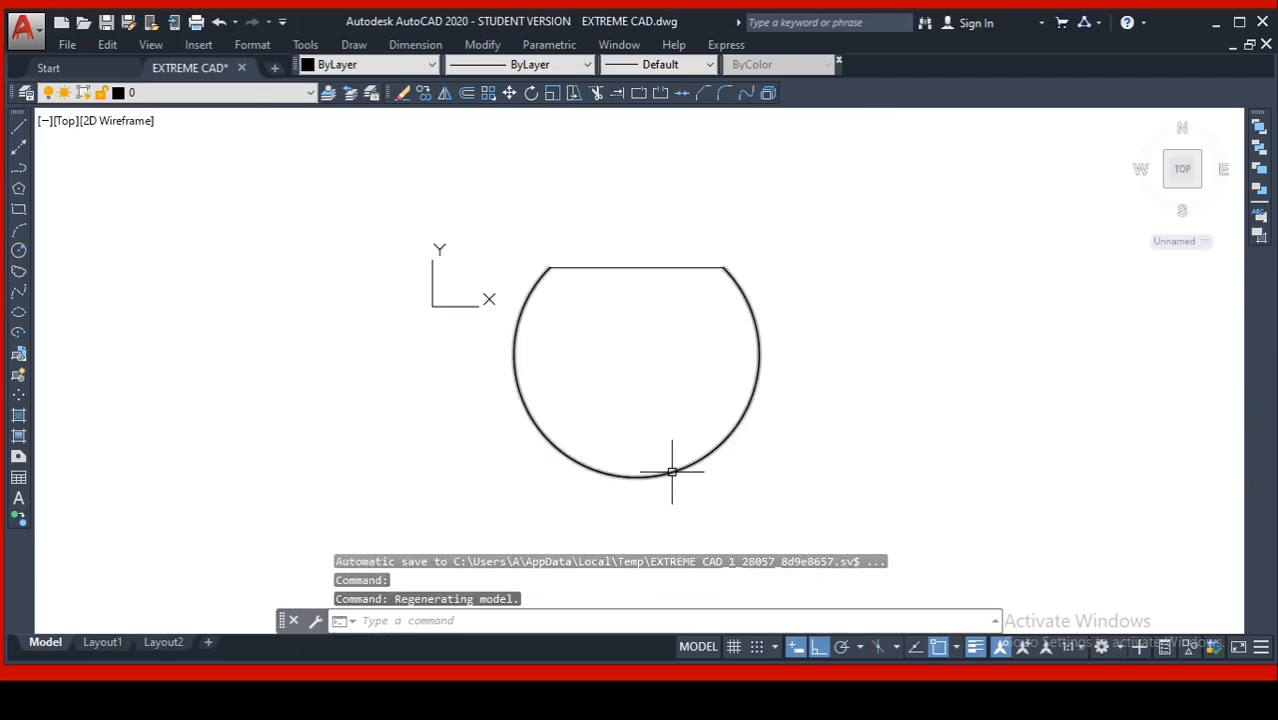
left_click(673, 472)
middle_click_drag(685, 485, 673, 489)
scroll(648, 398, "up", 2)
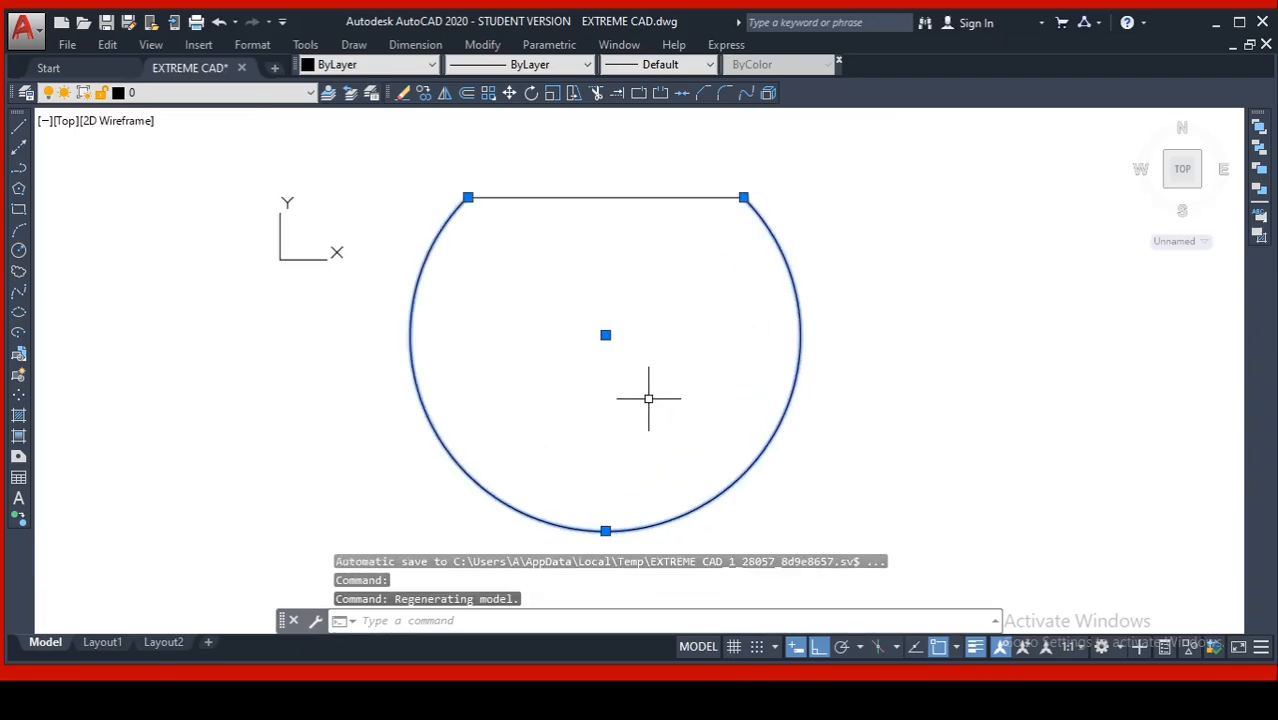
key("Escape")
key("Escape")
key("Escape")
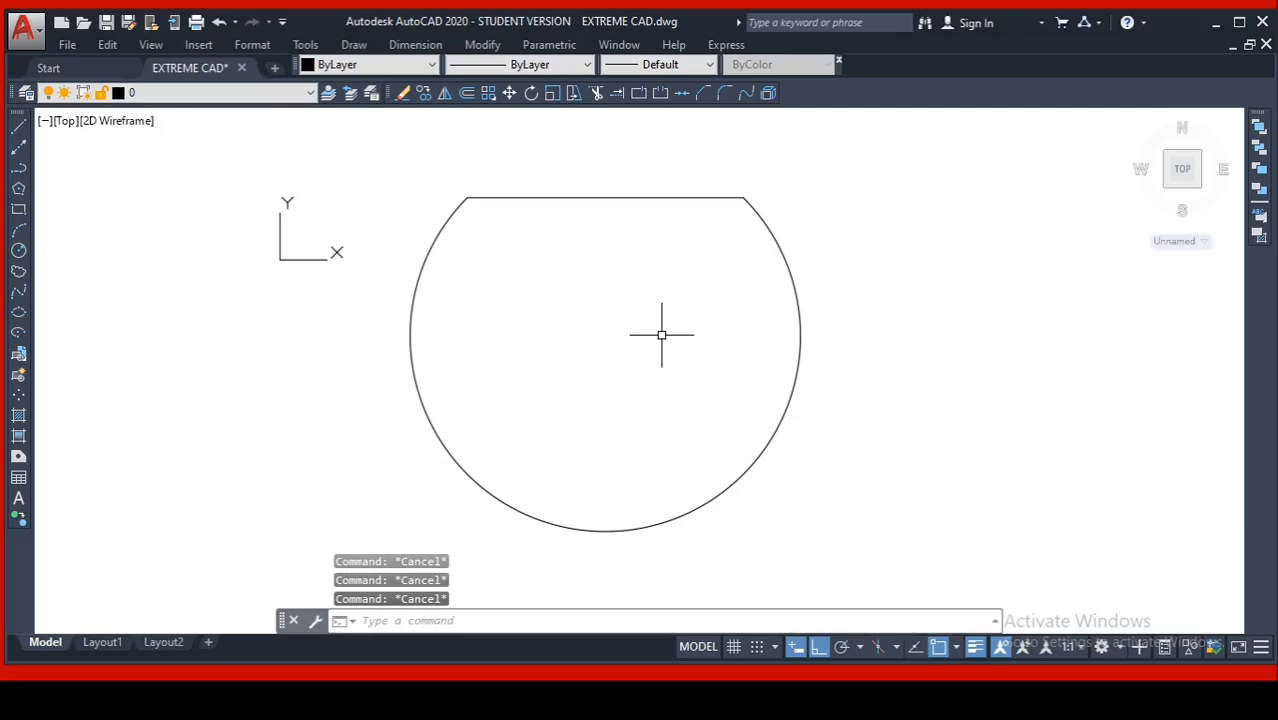
- Start a Start, End, Direction arc from the horizontal line's left endpoint to its midpoint
scroll(624, 334, "down", 4)
middle_click_drag(654, 406, 608, 426)
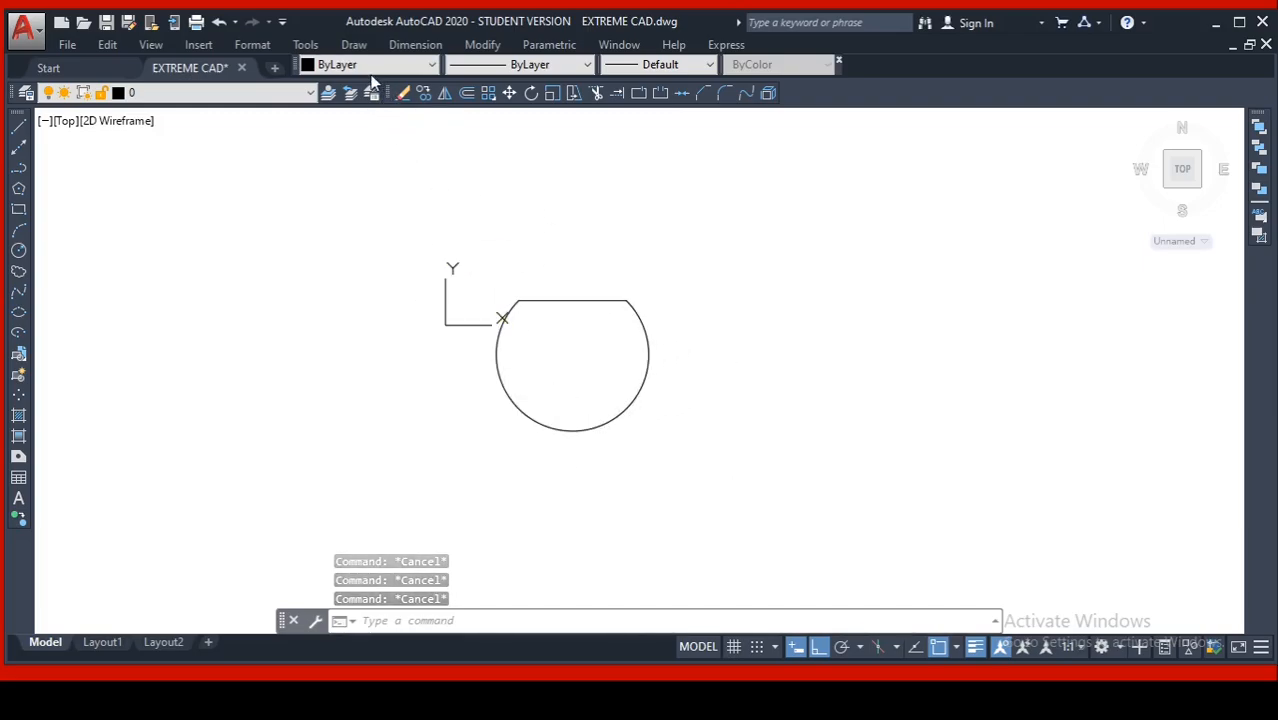
left_click(354, 44)
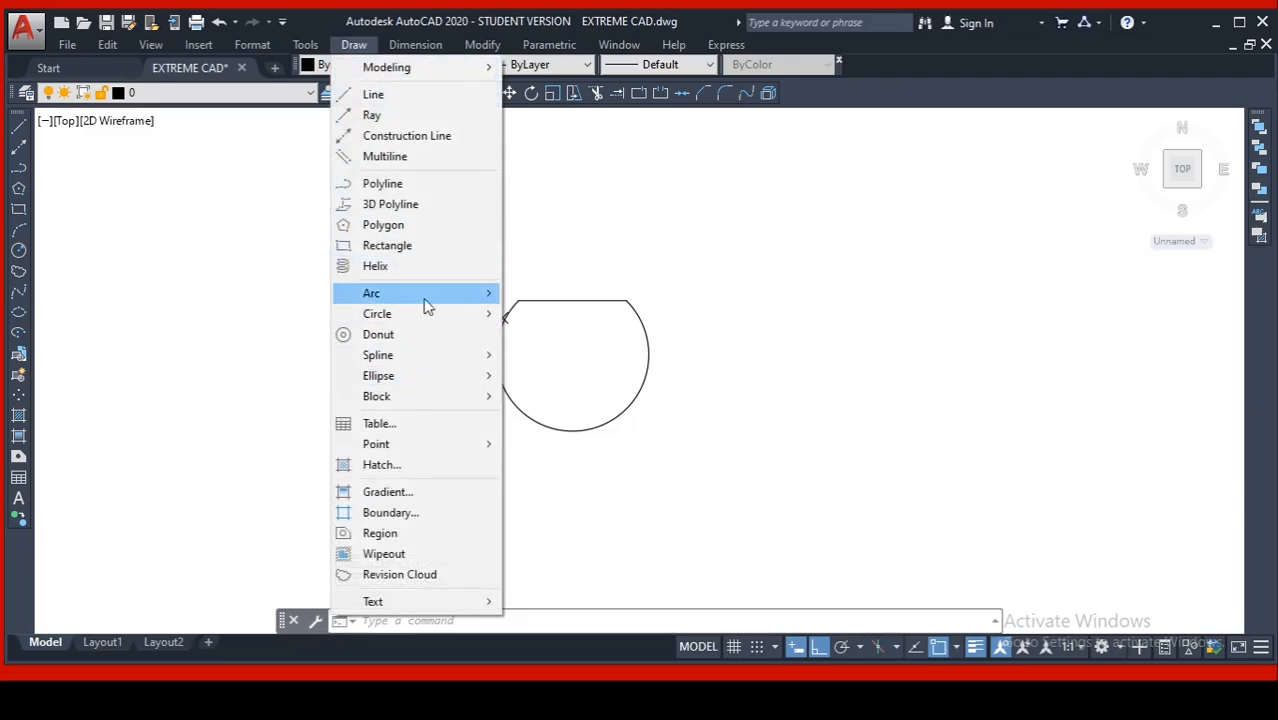
mouse_move(458, 298)
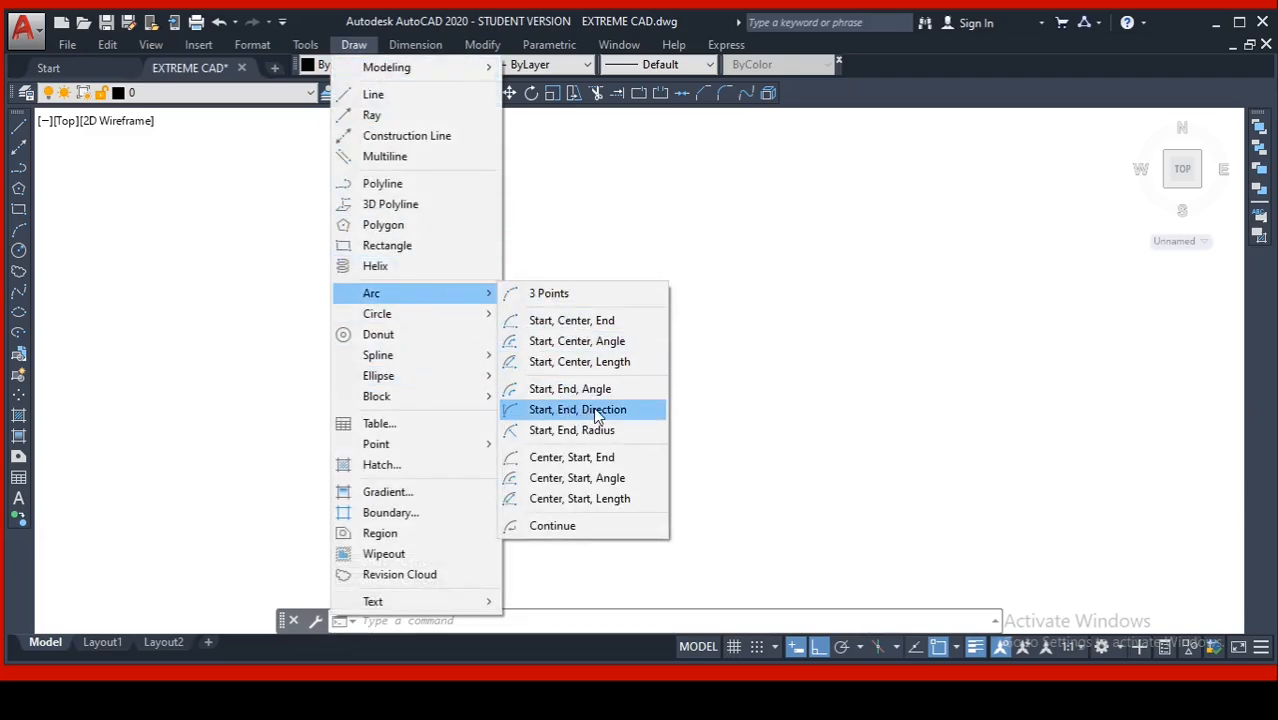
left_click(597, 410)
middle_click_drag(608, 422, 645, 451)
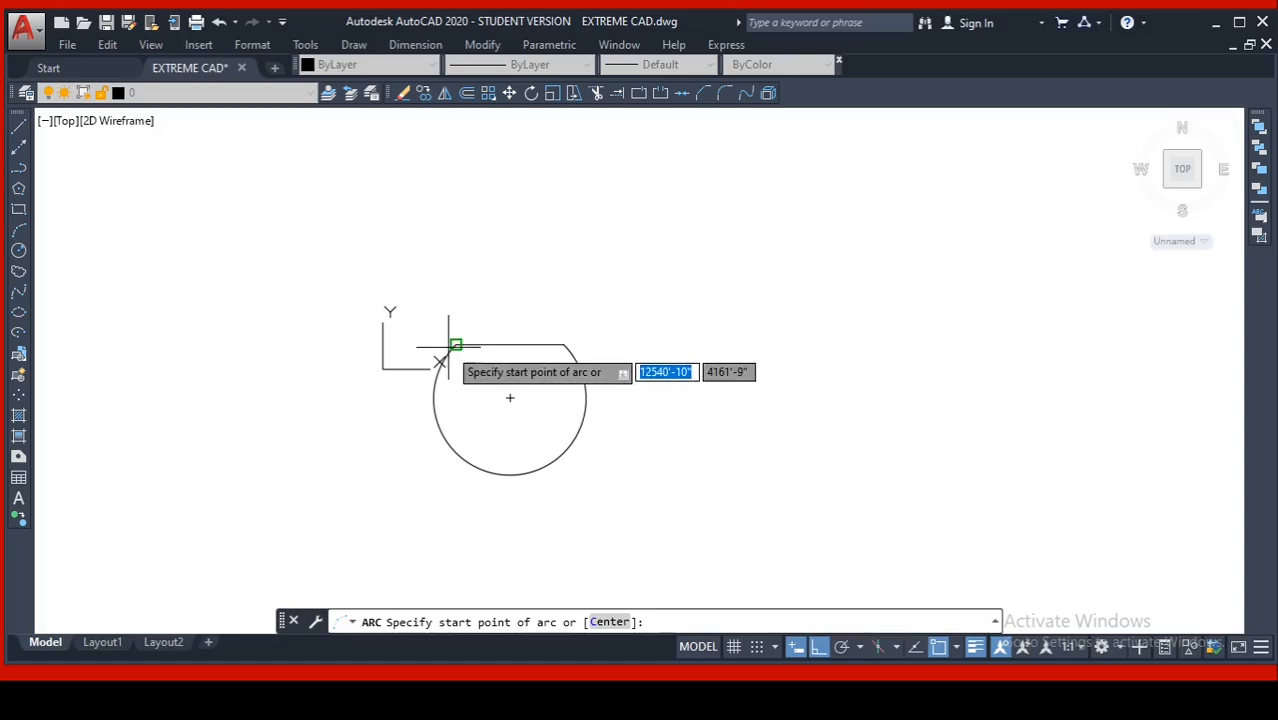
left_click(352, 47)
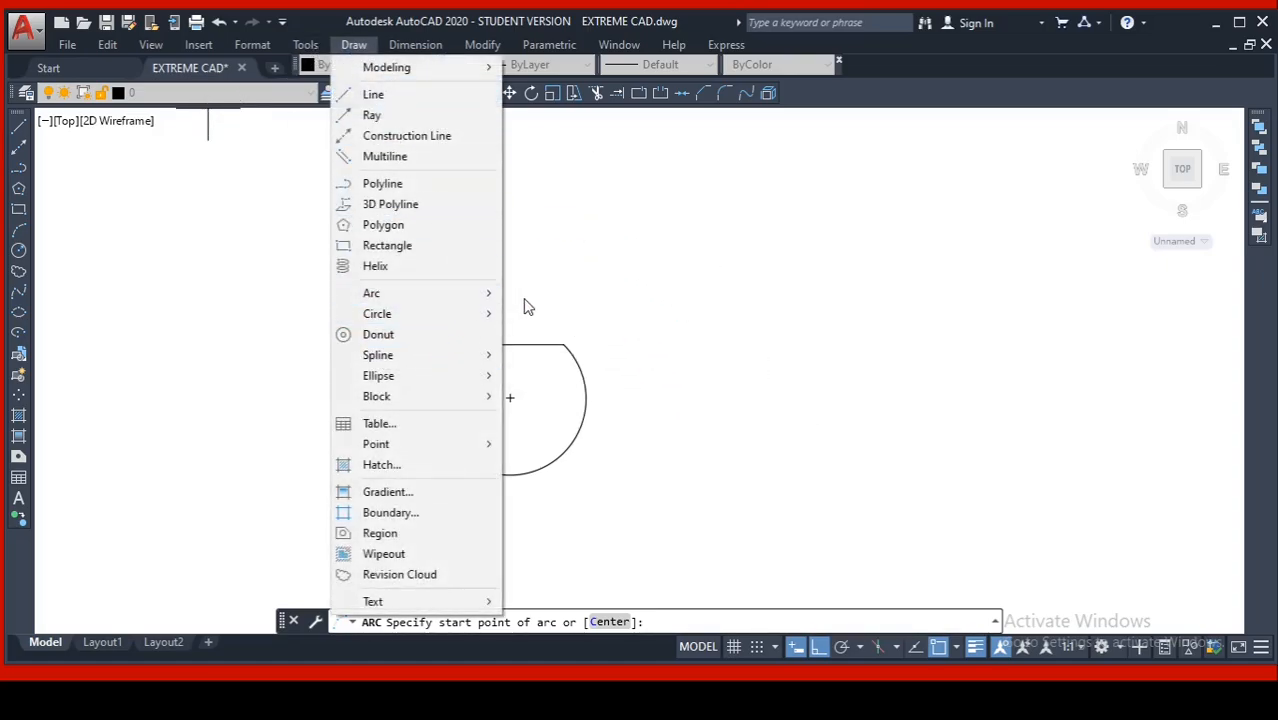
mouse_move(486, 293)
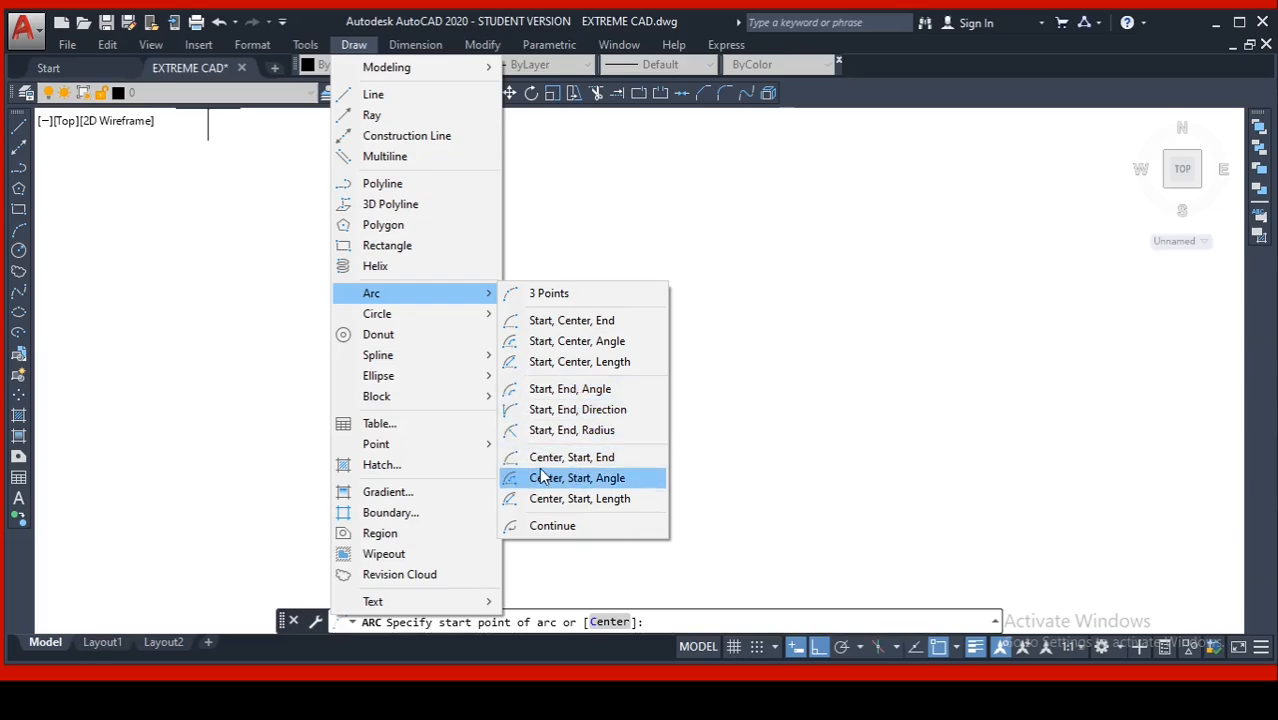
left_click(739, 426)
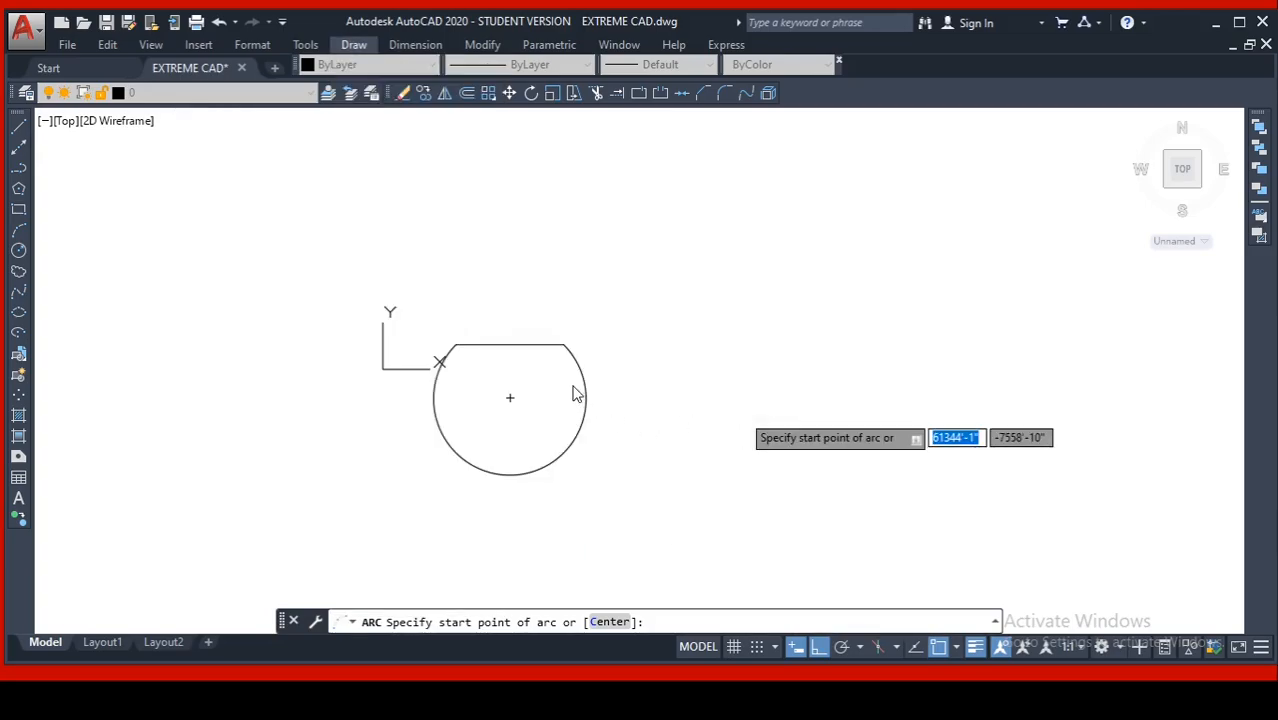
scroll(533, 308, "up", 4)
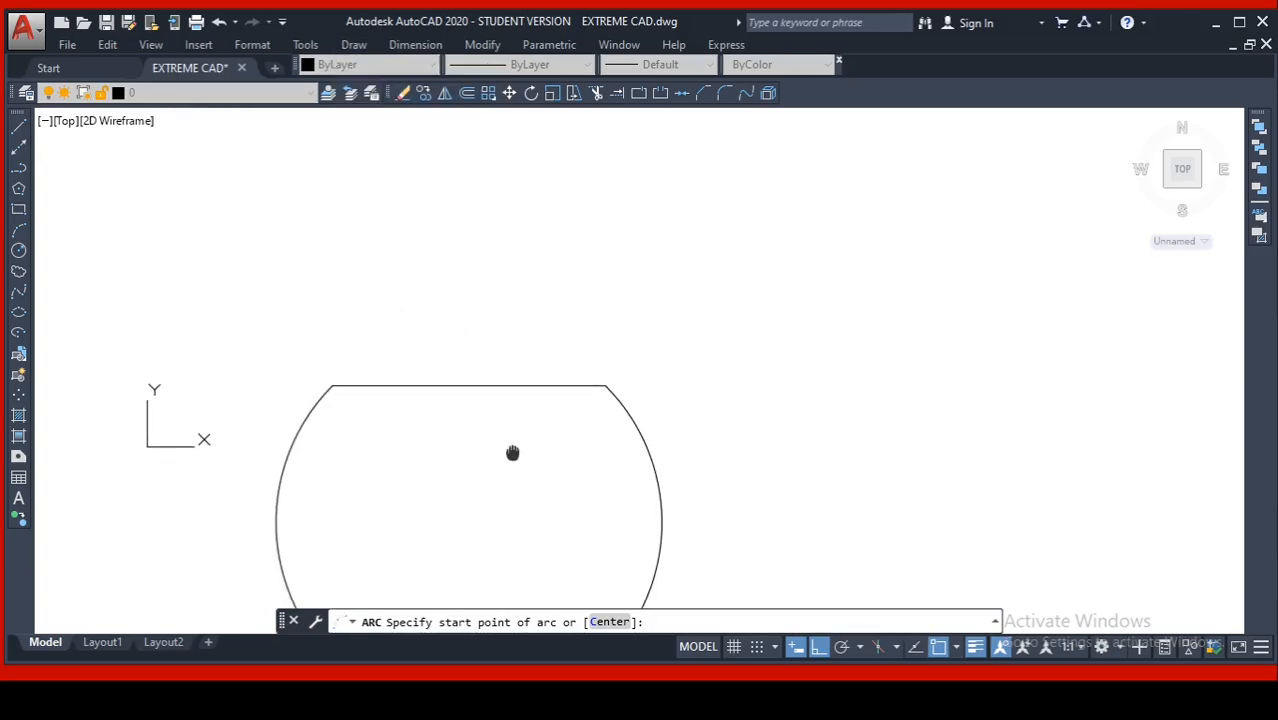
scroll(424, 398, "up", 2)
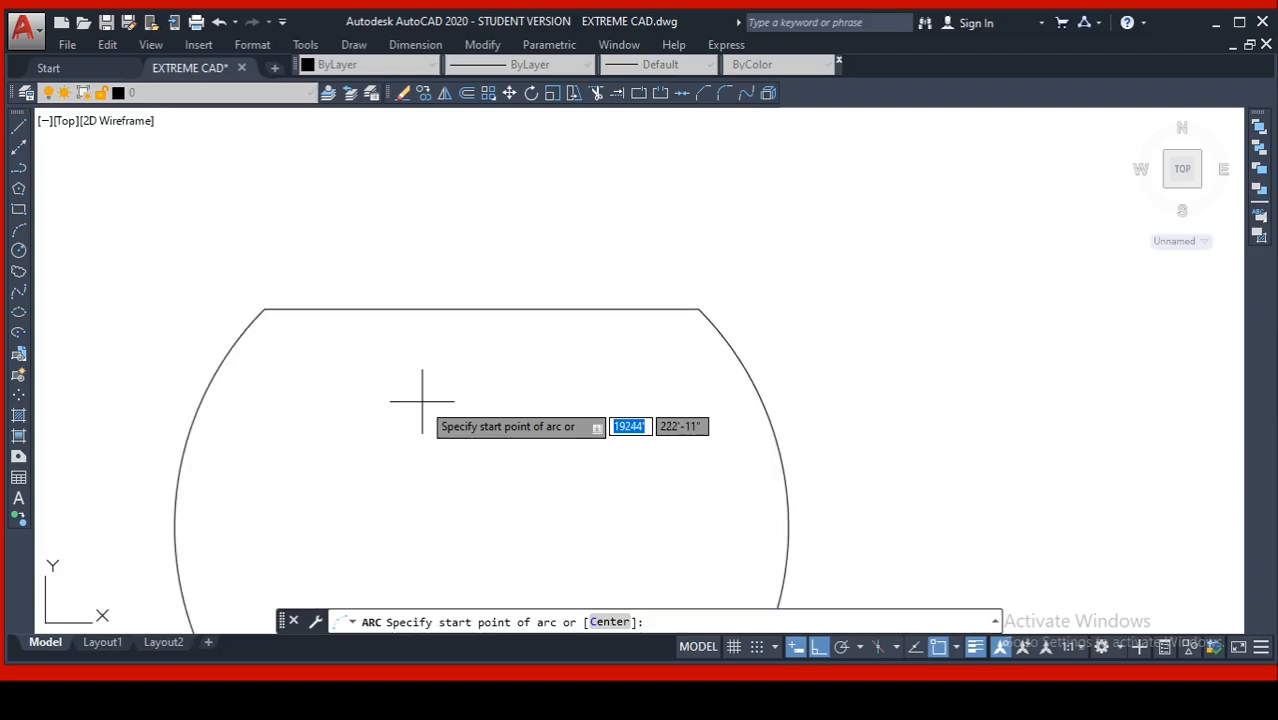
left_click(263, 309)
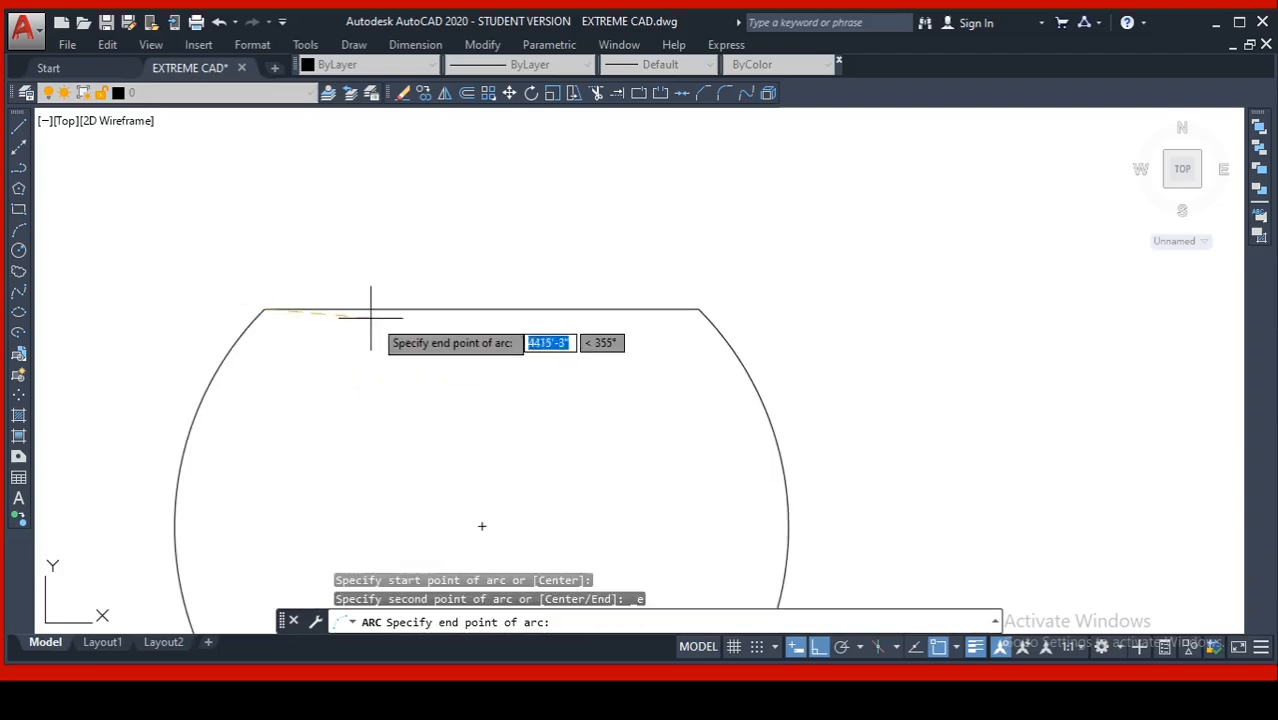
left_click(484, 308)
- Set the arc's tangent direction to 90° with Ortho so that it forms a semicircle above the line
scroll(311, 264, "down", 2)
middle_click_drag(340, 276, 437, 302)
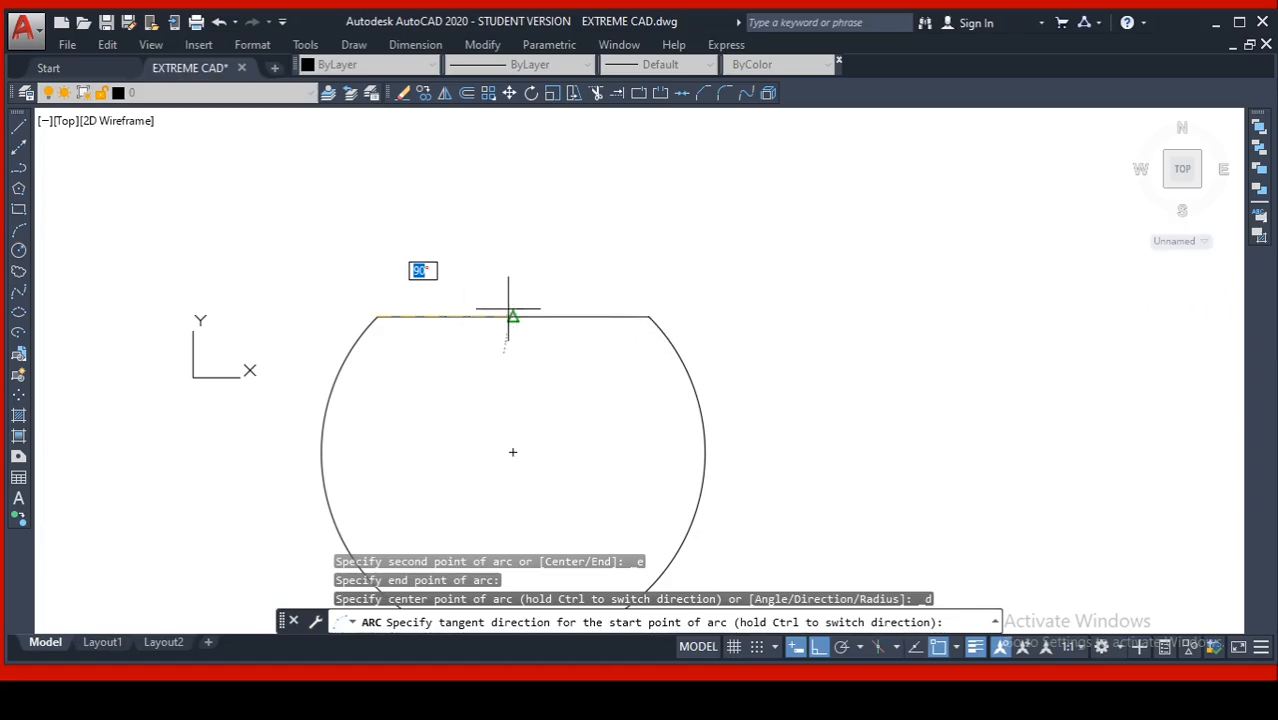
left_click(353, 45)
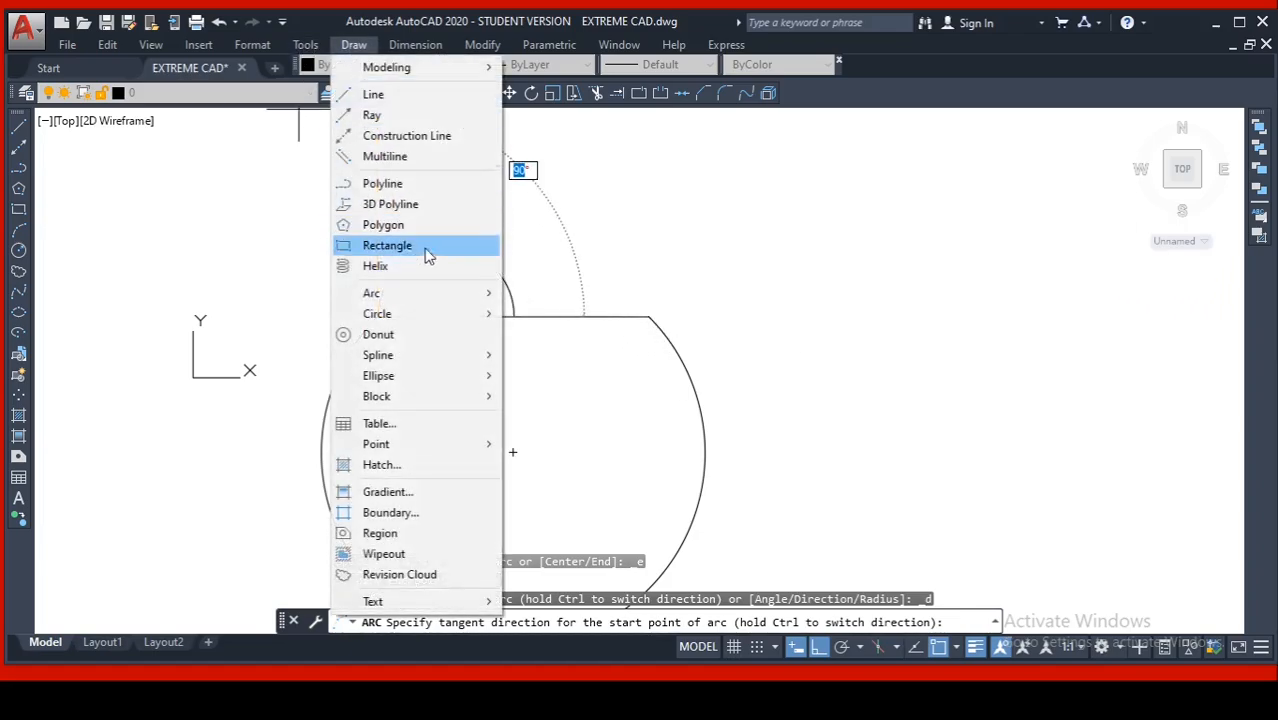
left_click(242, 157)
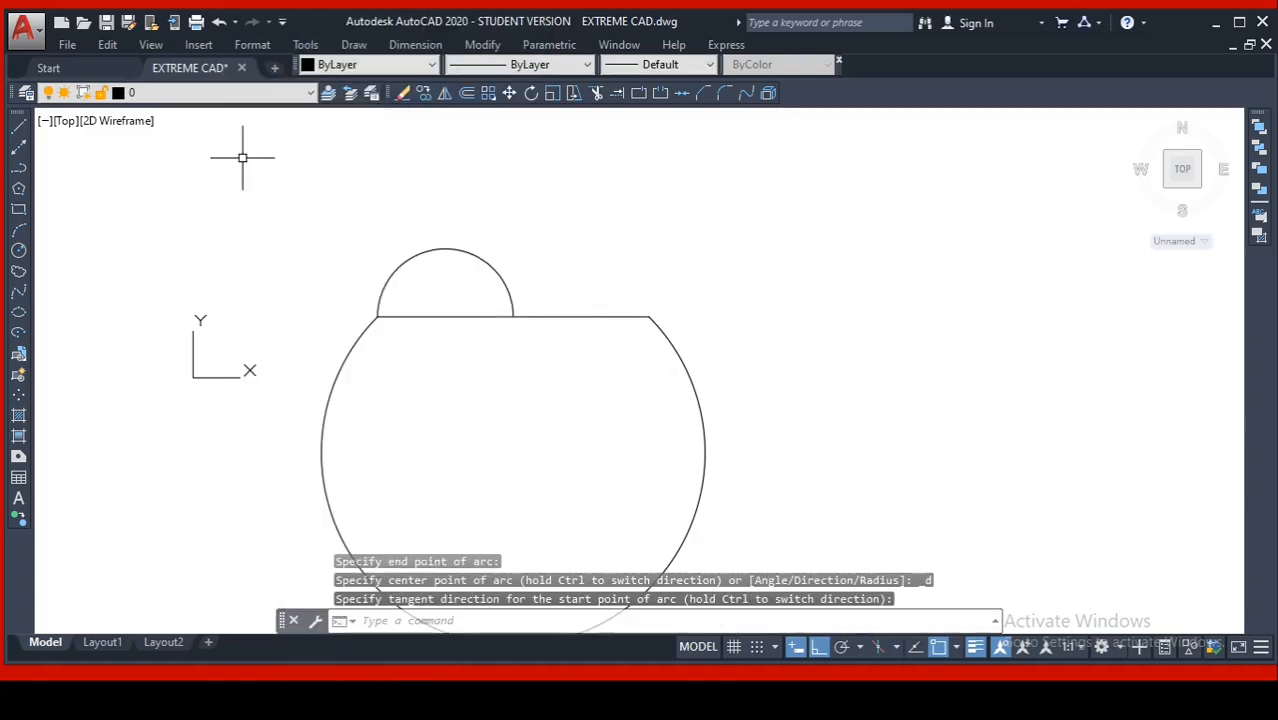
left_click(510, 288)
key("Escape")
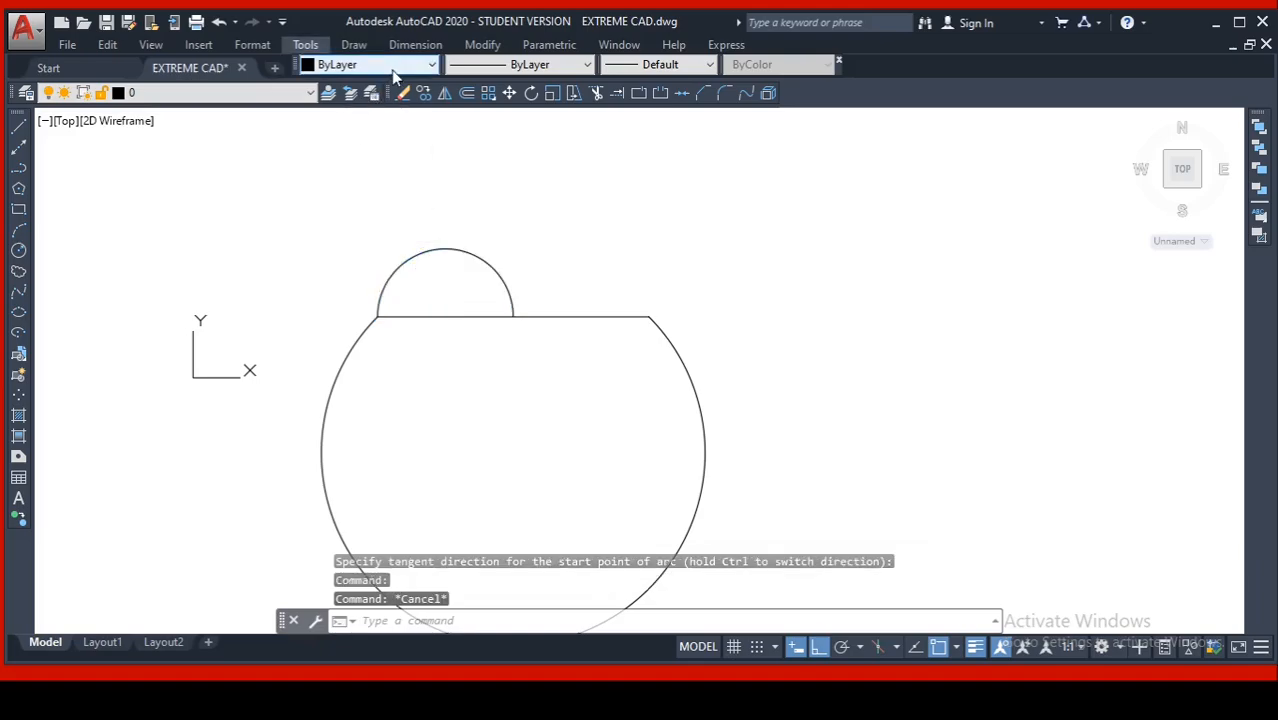
- Draw a Start, End, Radius arc dipping below the line from its midpoint to its right endpoint, with a radius of about 4809'
left_click(352, 44)
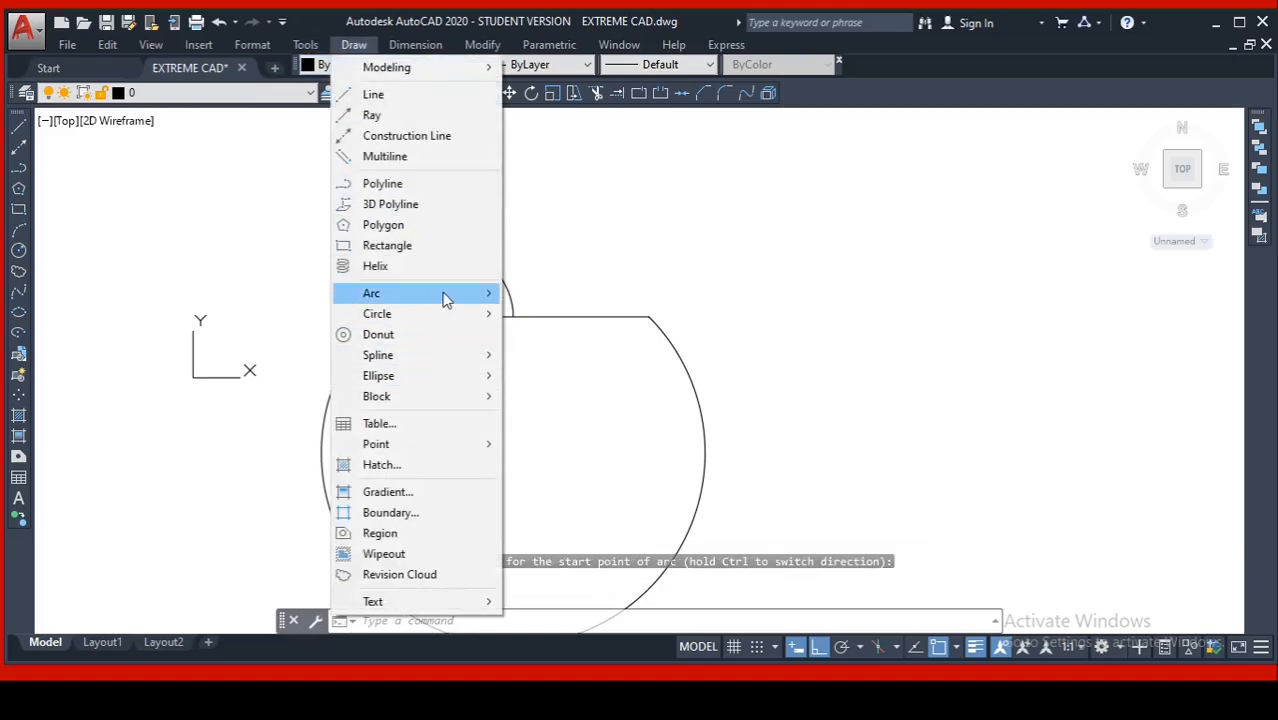
mouse_move(447, 299)
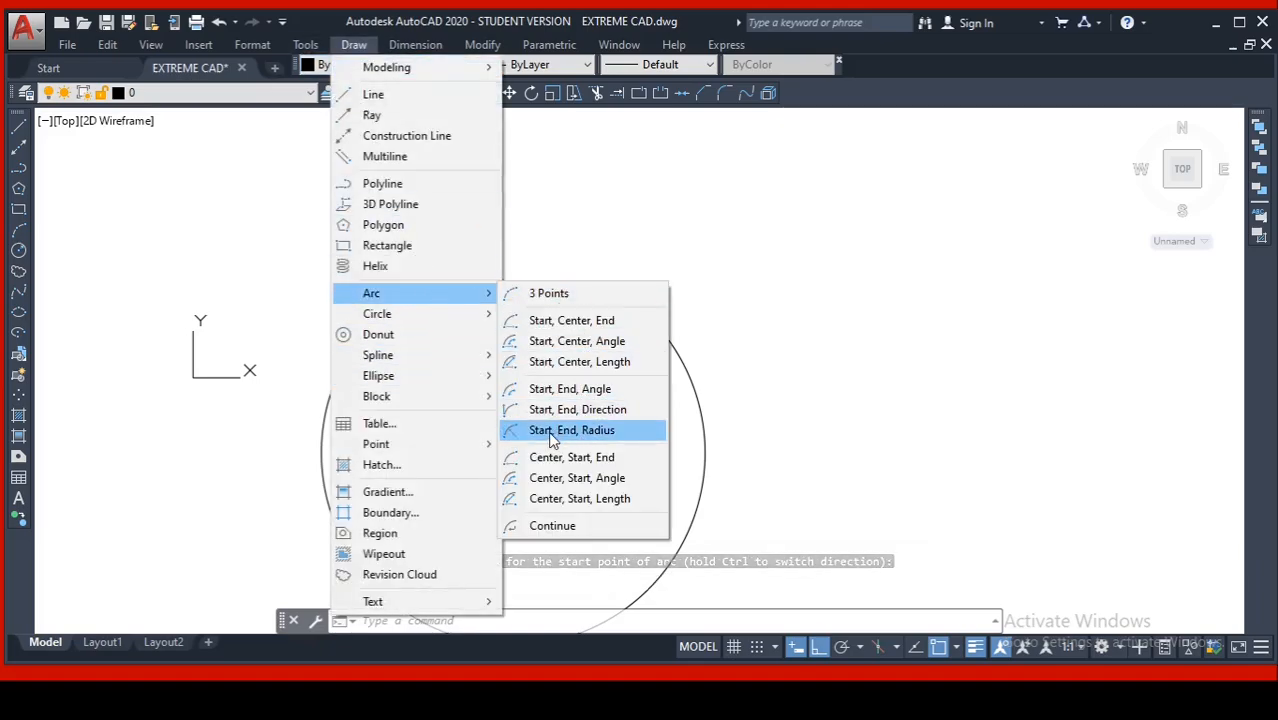
left_click(576, 431)
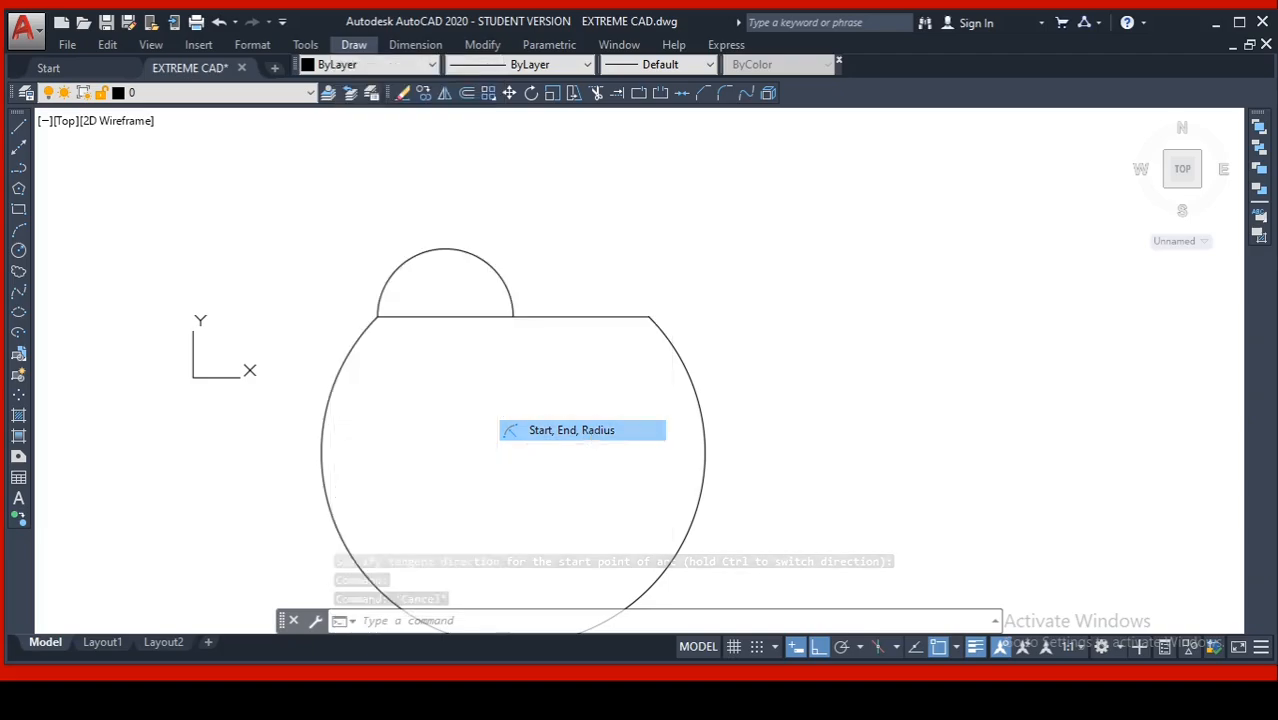
left_click(513, 317)
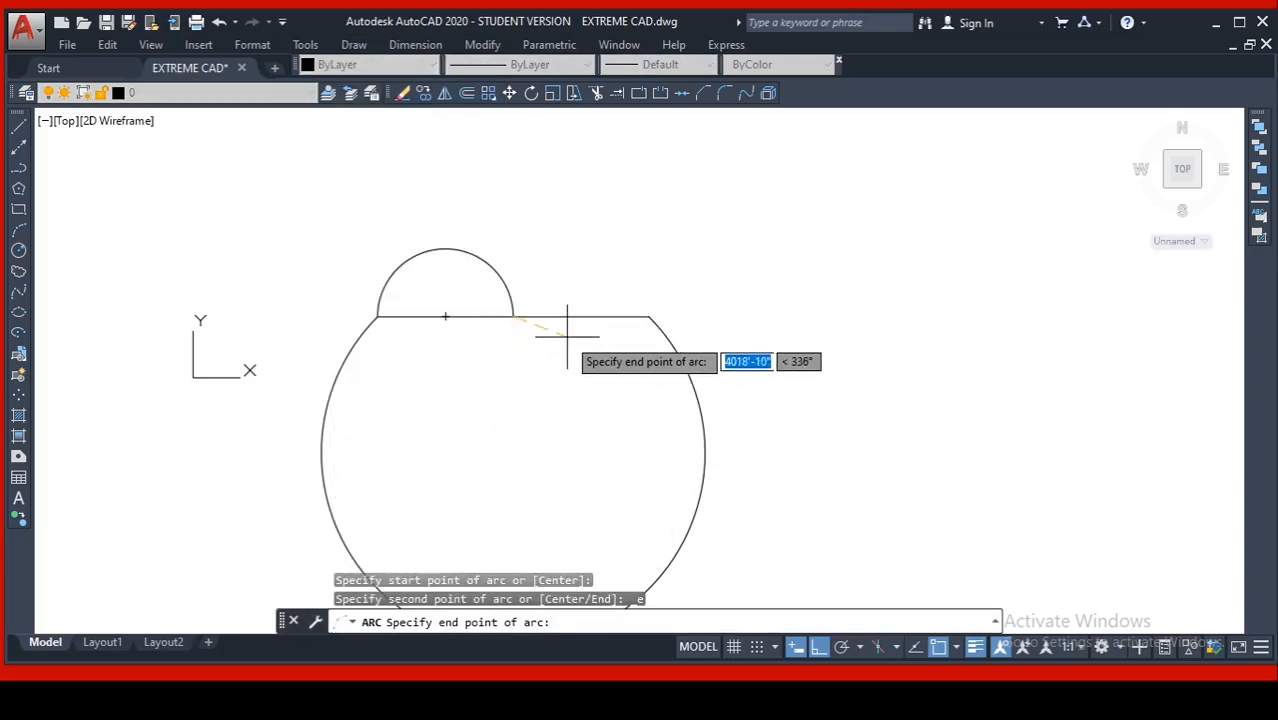
left_click(649, 317)
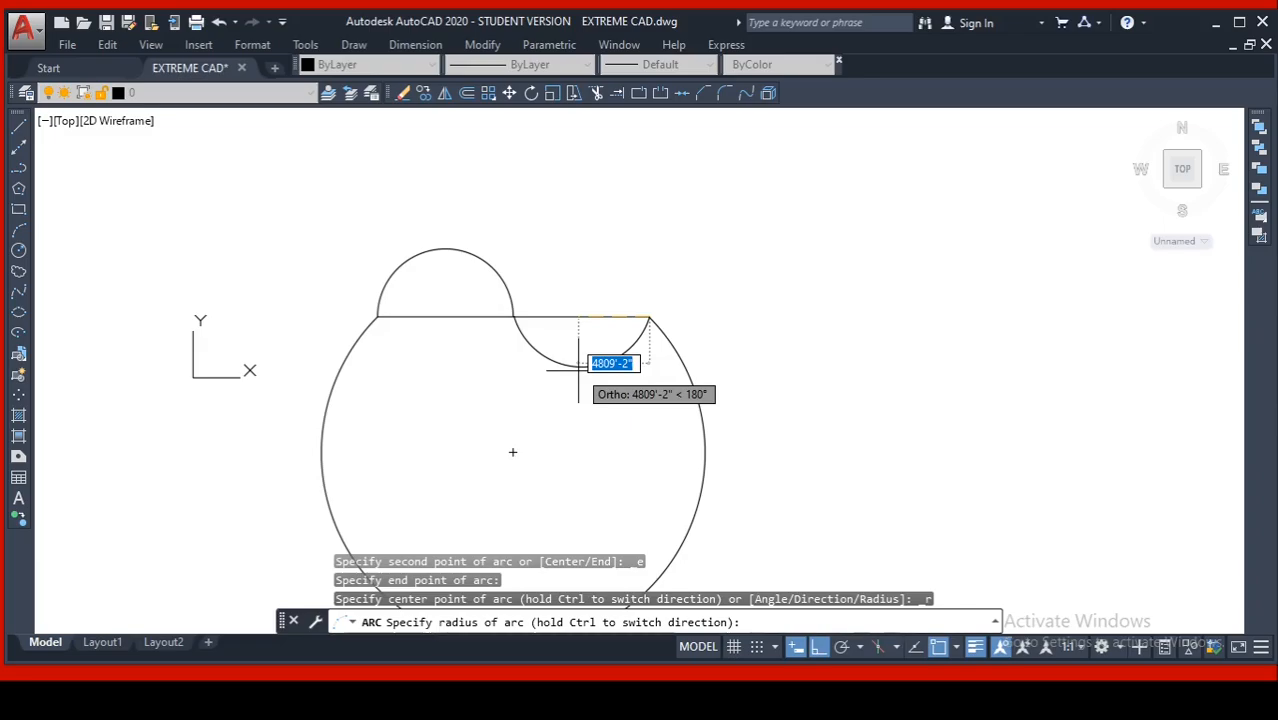
left_click(578, 370)
- Select the small arc below the line to examine its endpoints, midpoint and center, and clear the selection
mouse_move(591, 417)
middle_mouse_down()
mouse_move(575, 355)
mouse_move(596, 451)
middle_mouse_up()
left_click(555, 307)
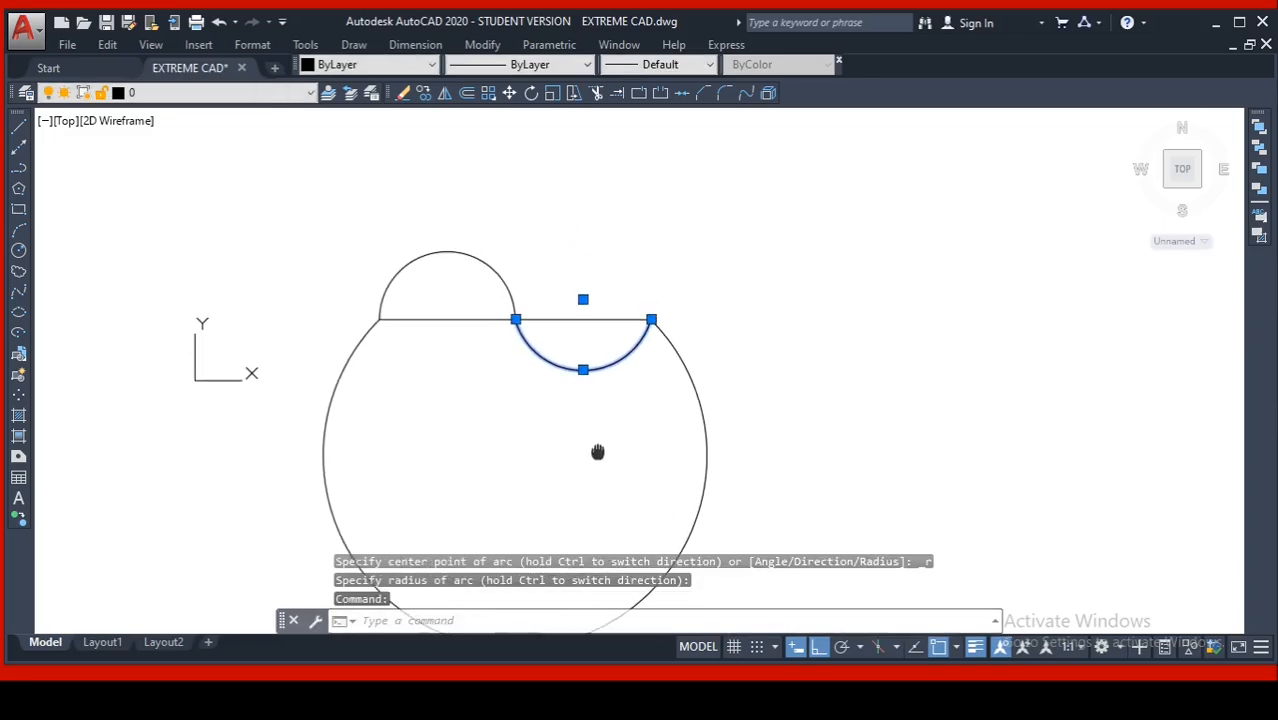
key("Escape")
key("Escape")
key("Escape")
- Draw a Center, Start, End arc centered on the line's midpoint, sweeping 180° above the line from a start point beyond its right end
left_click(354, 45)
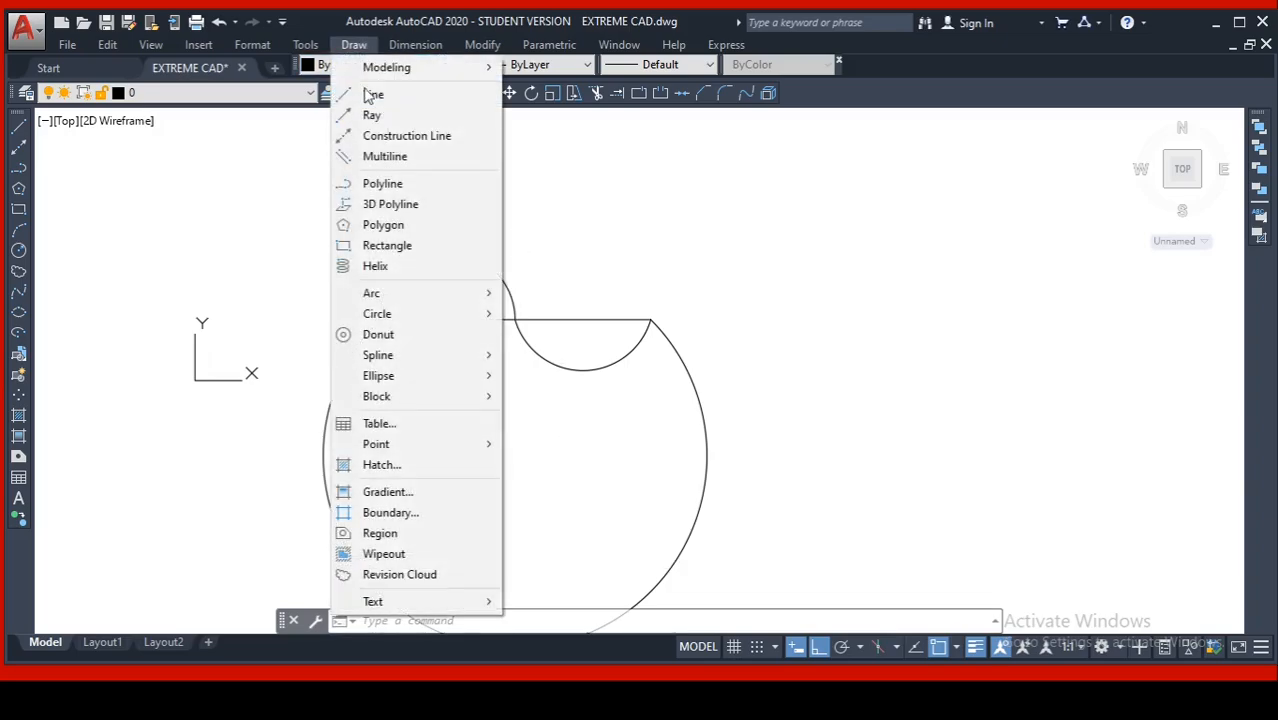
mouse_move(456, 293)
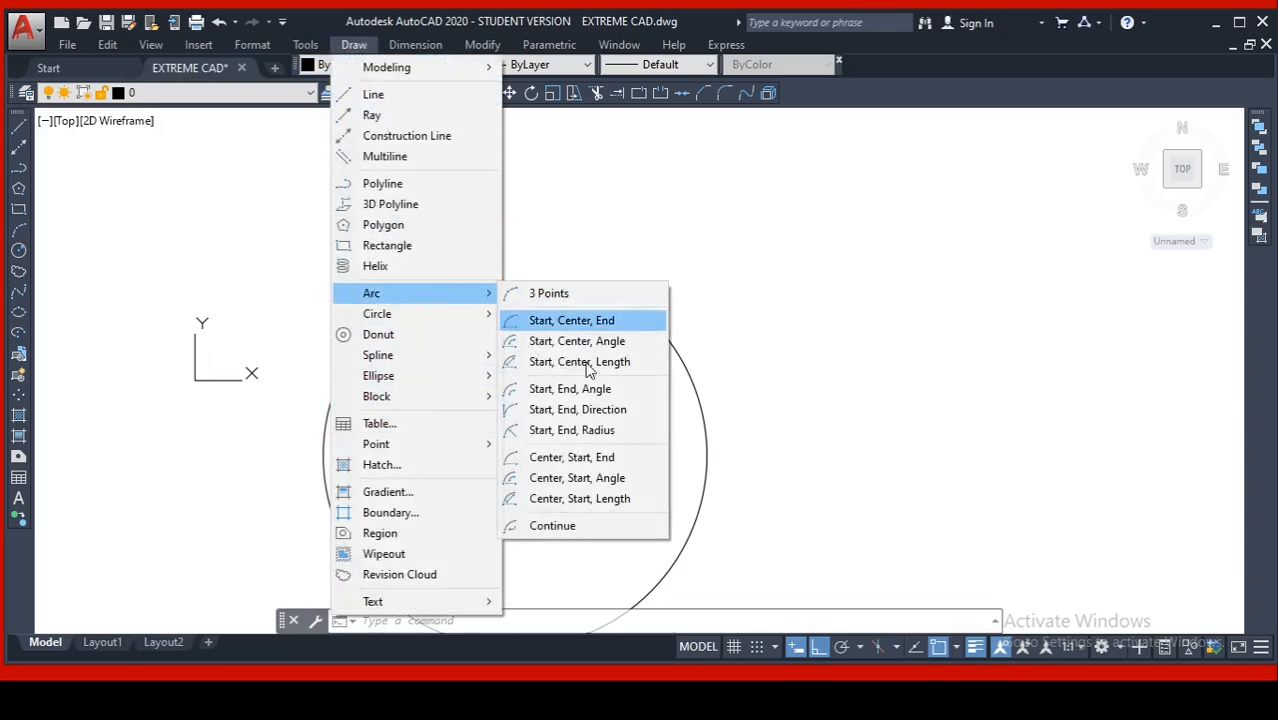
left_click(593, 467)
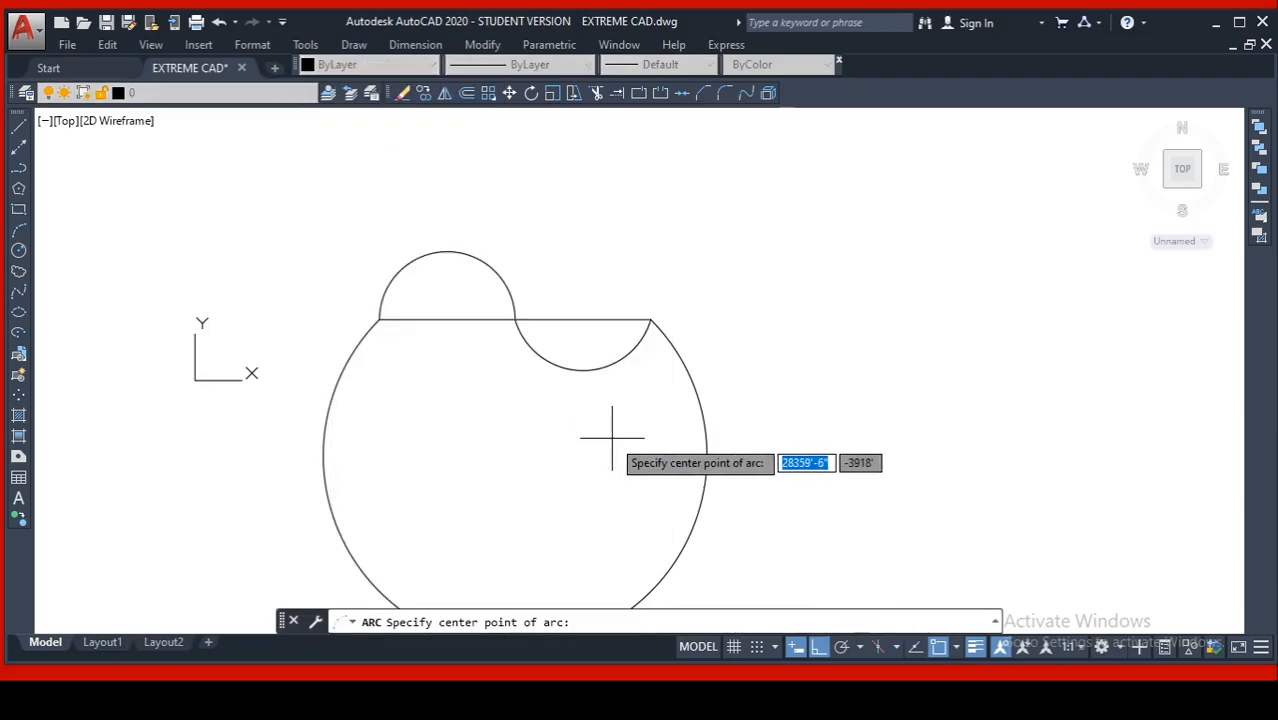
left_click(515, 320)
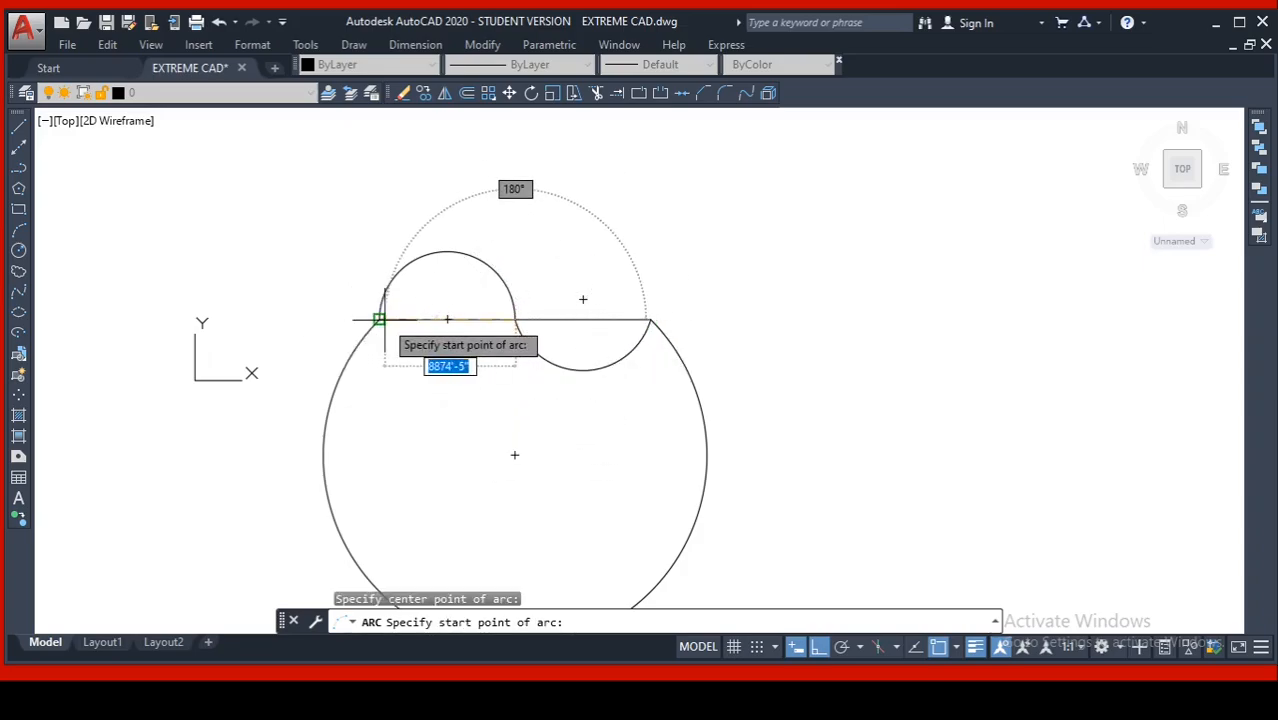
middle_click_drag(275, 320, 337, 322)
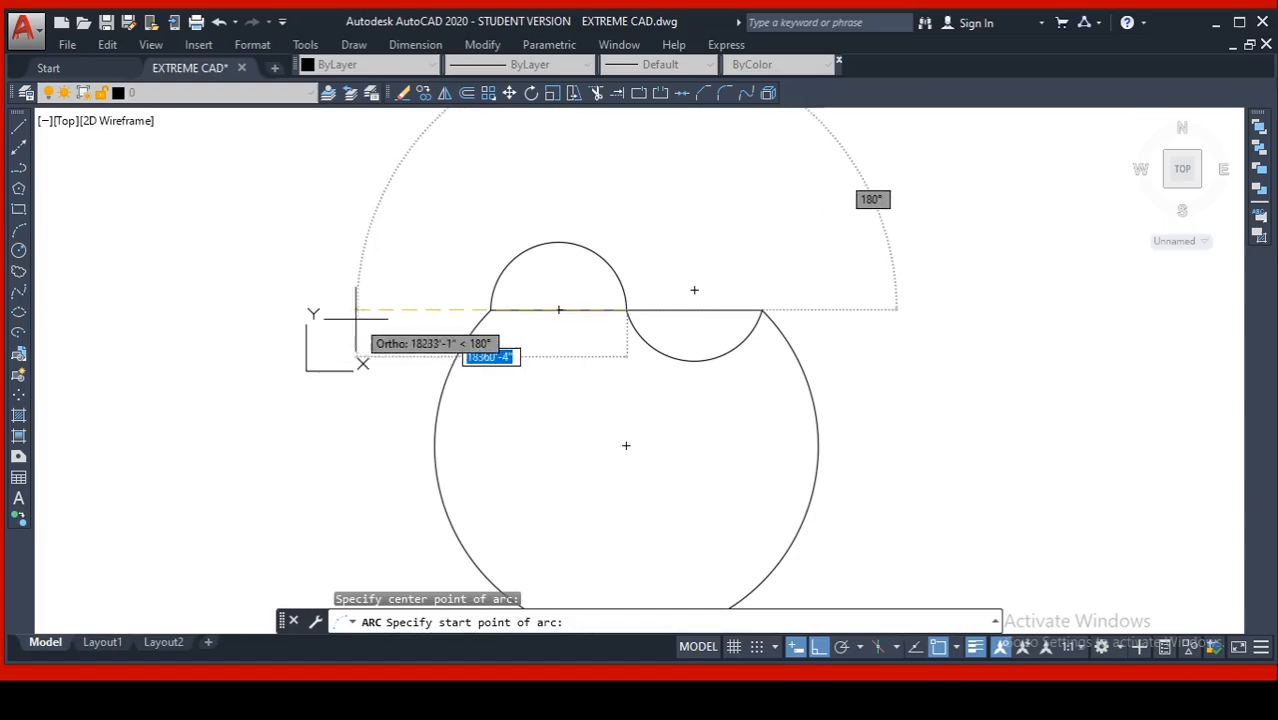
left_click(948, 314)
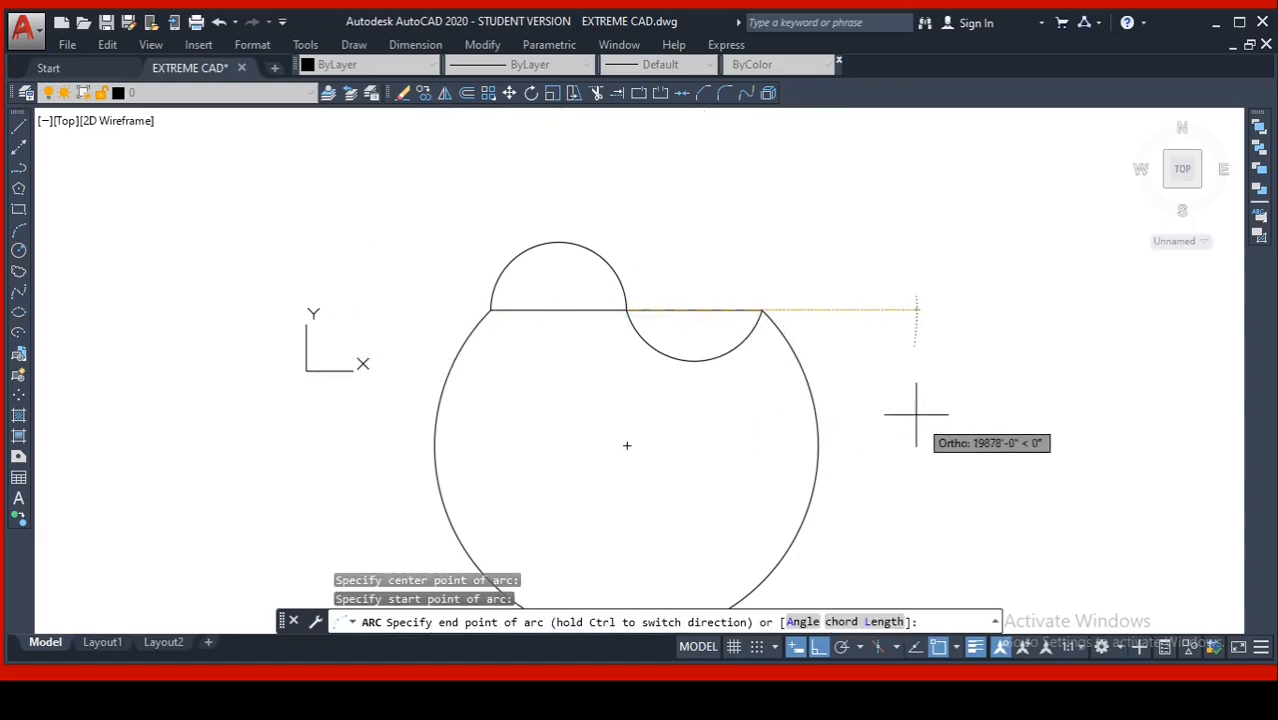
middle_click_drag(748, 203, 680, 234)
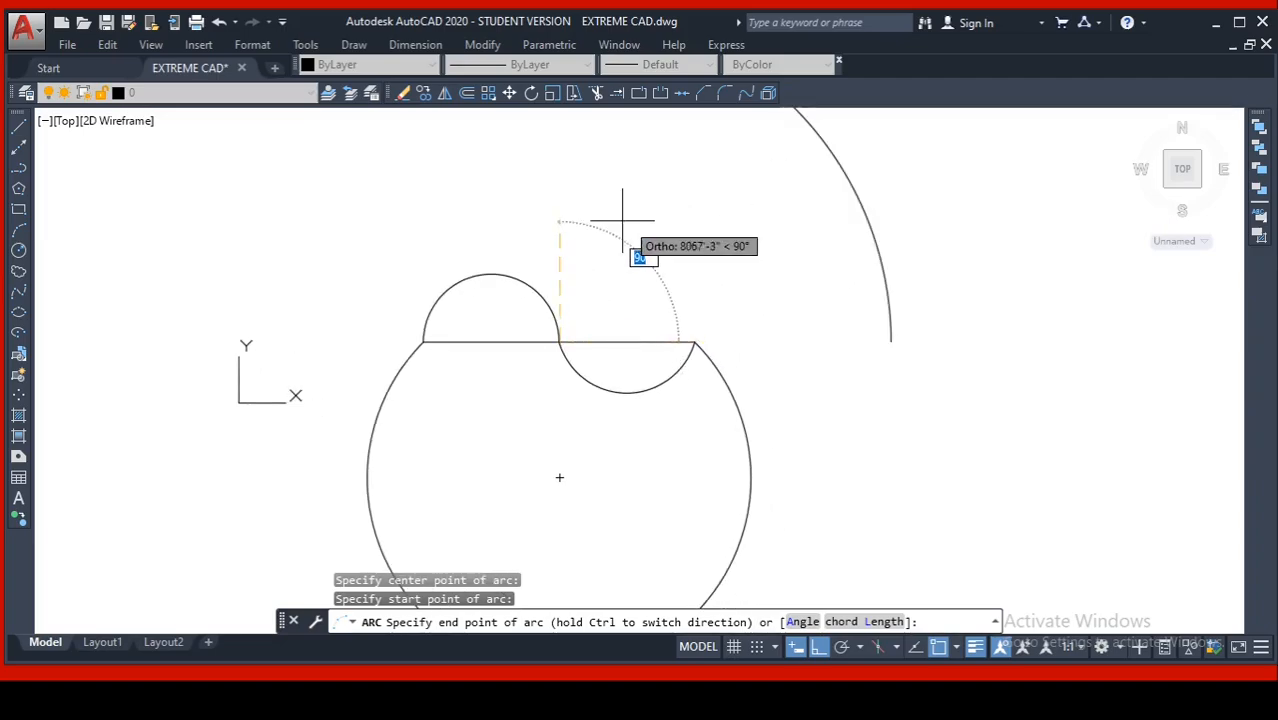
middle_click_drag(556, 228, 614, 315)
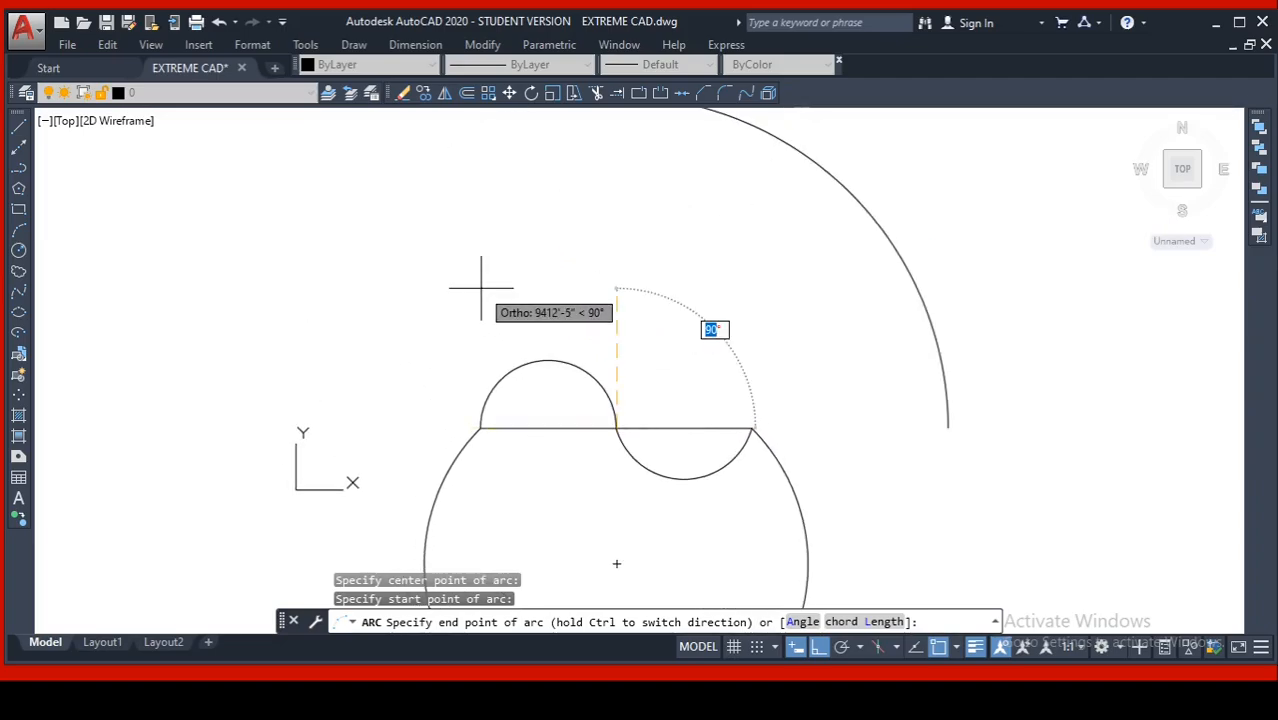
left_click(449, 309)
scroll(704, 419, "down", 2)
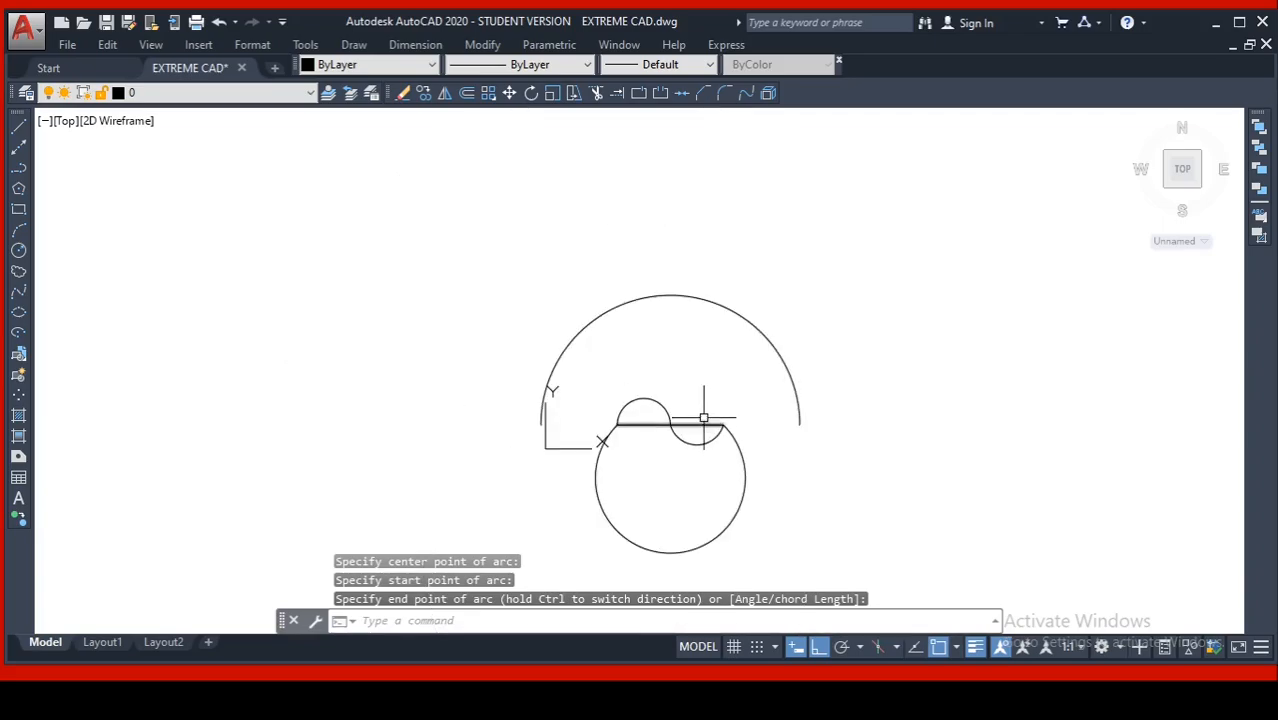
middle_click_drag(689, 437, 585, 354)
scroll(585, 354, "up", 1)
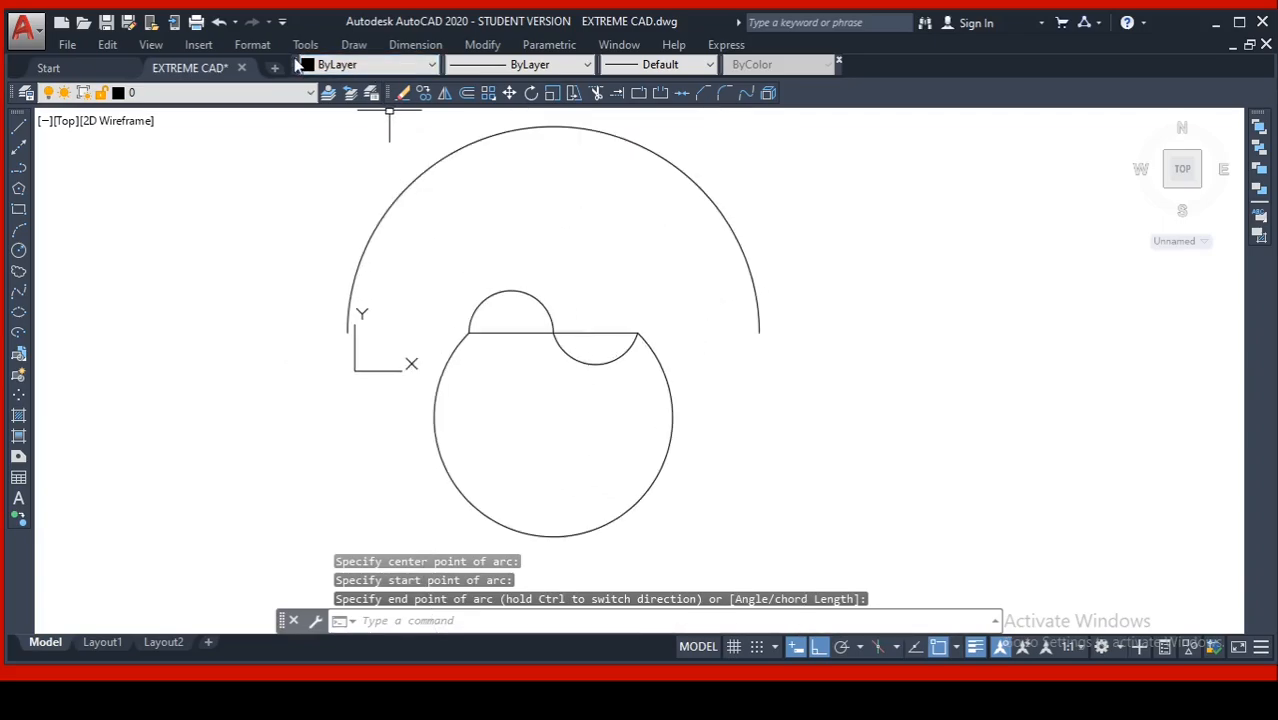
- Draw a Center, Start, Length arc centered on the line's right endpoint, starting outside the large semicircle, with a chord length of about 19126'
left_click(354, 45)
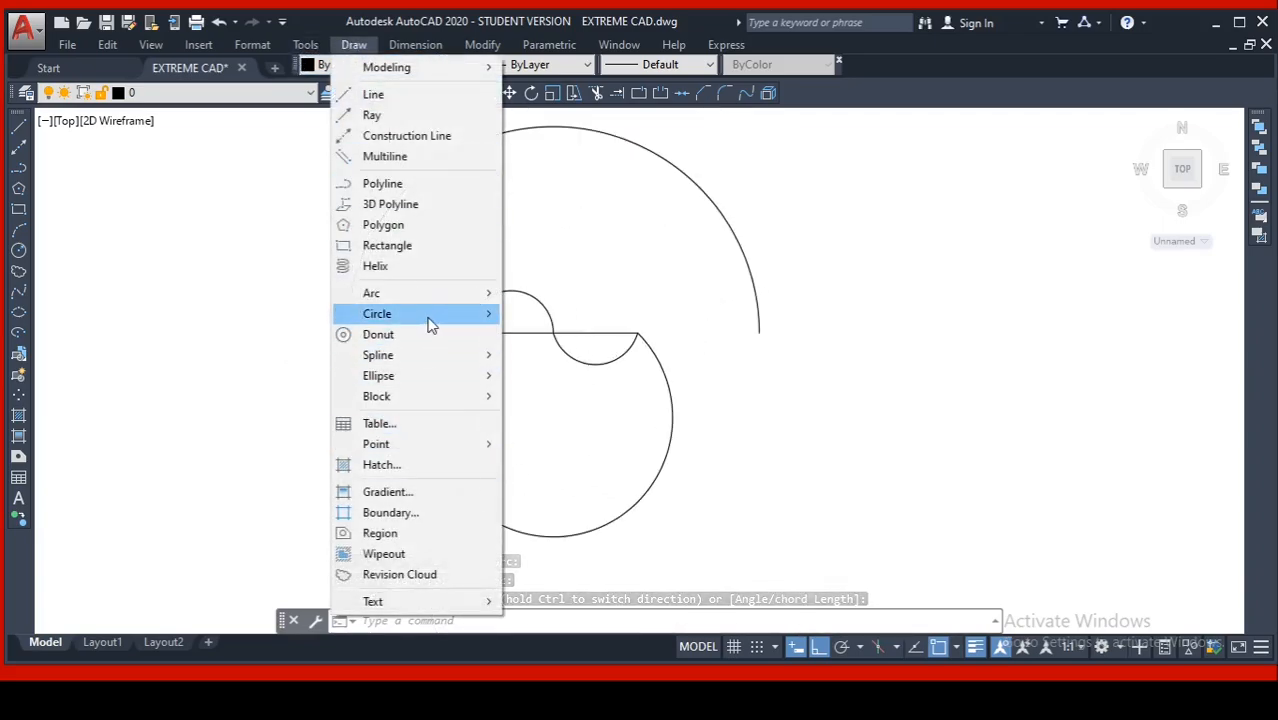
mouse_move(488, 298)
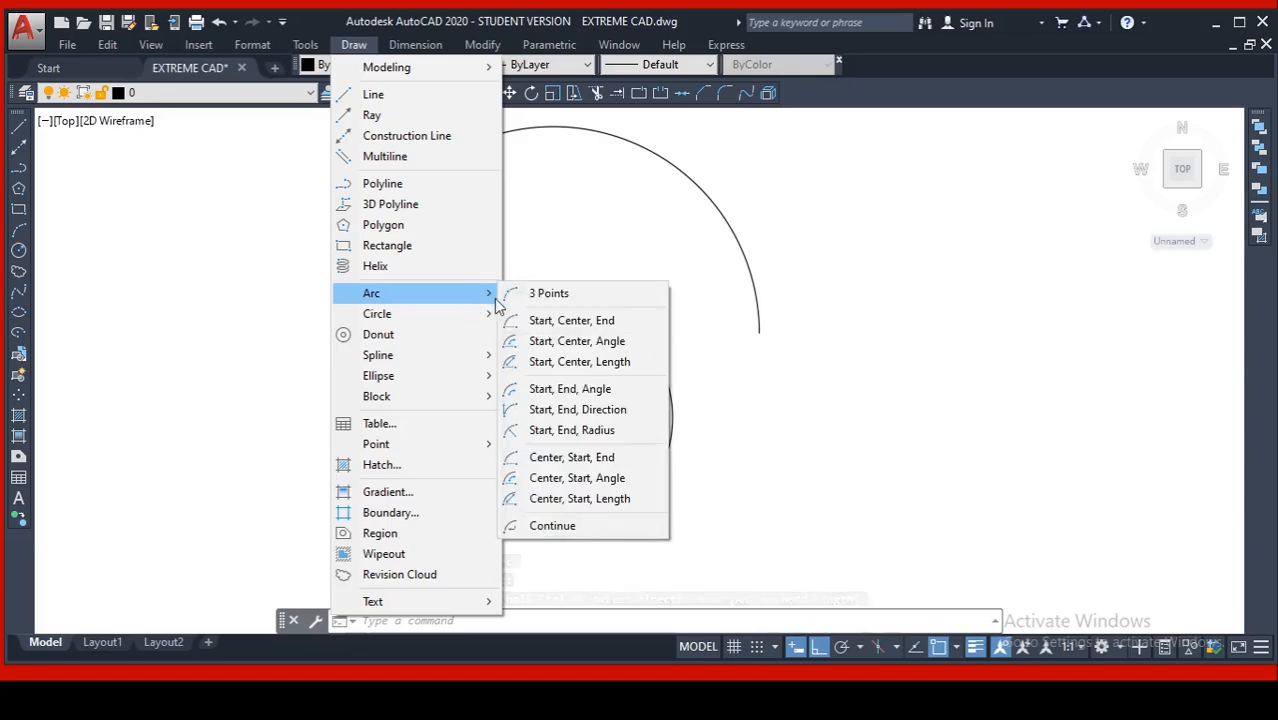
left_click(567, 498)
left_click(638, 332)
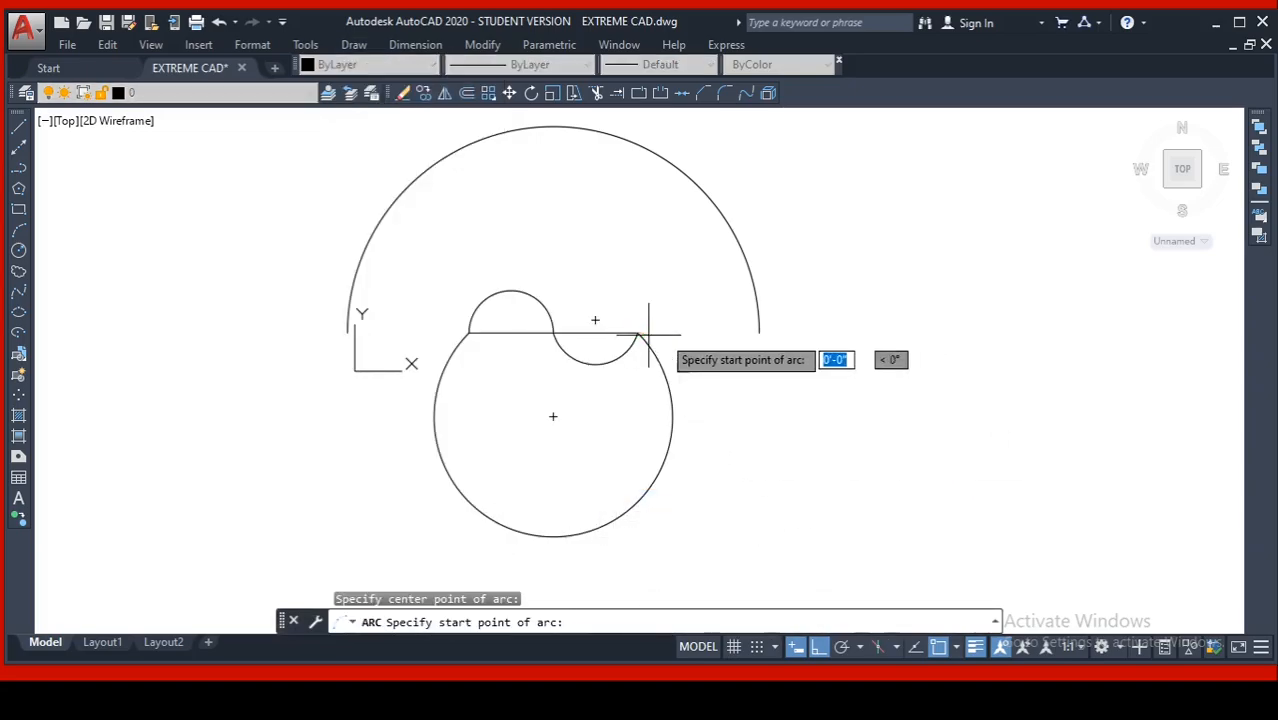
left_click(862, 333)
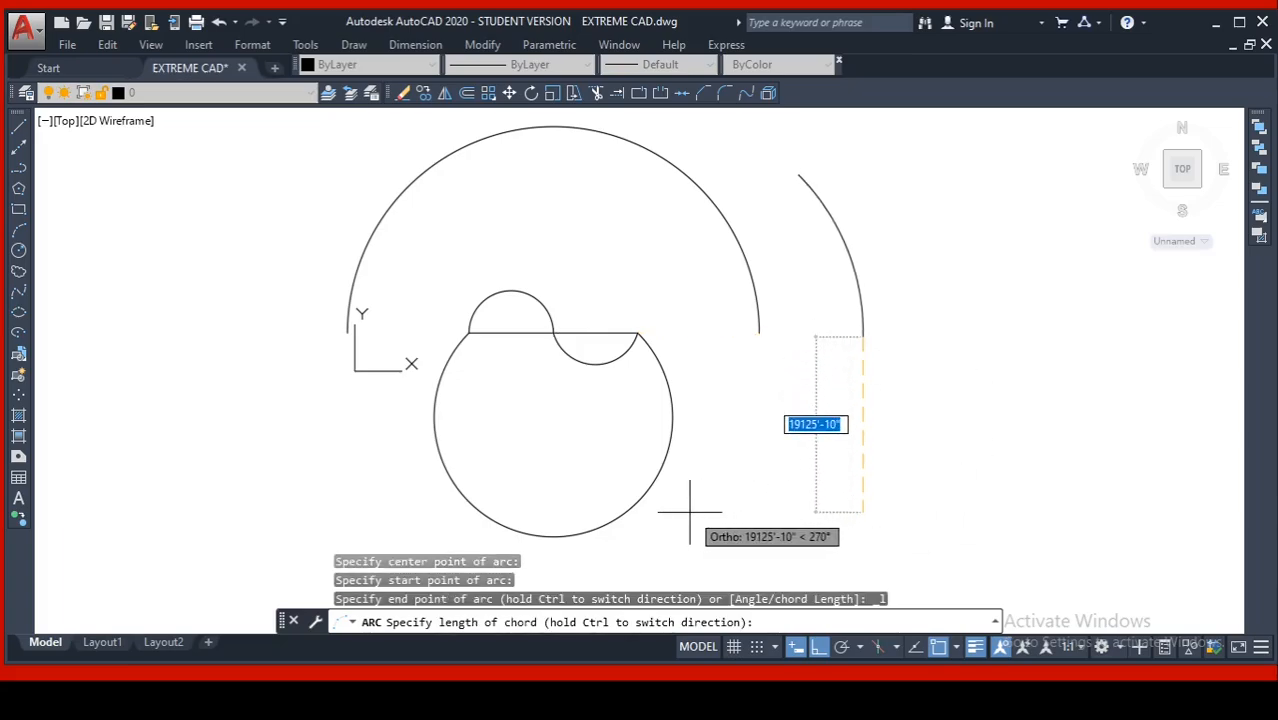
key("Escape")
scroll(780, 470, "down", 5)
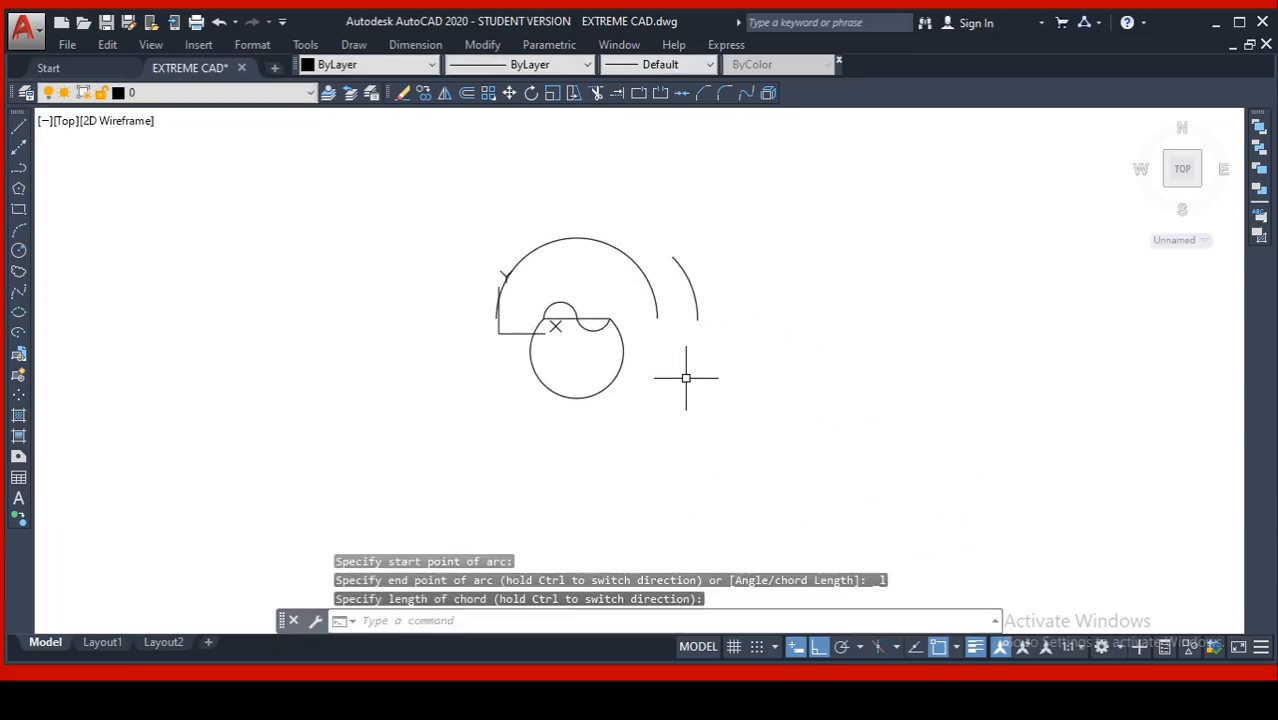
key("Escape")
key("Escape")
key("Escape")
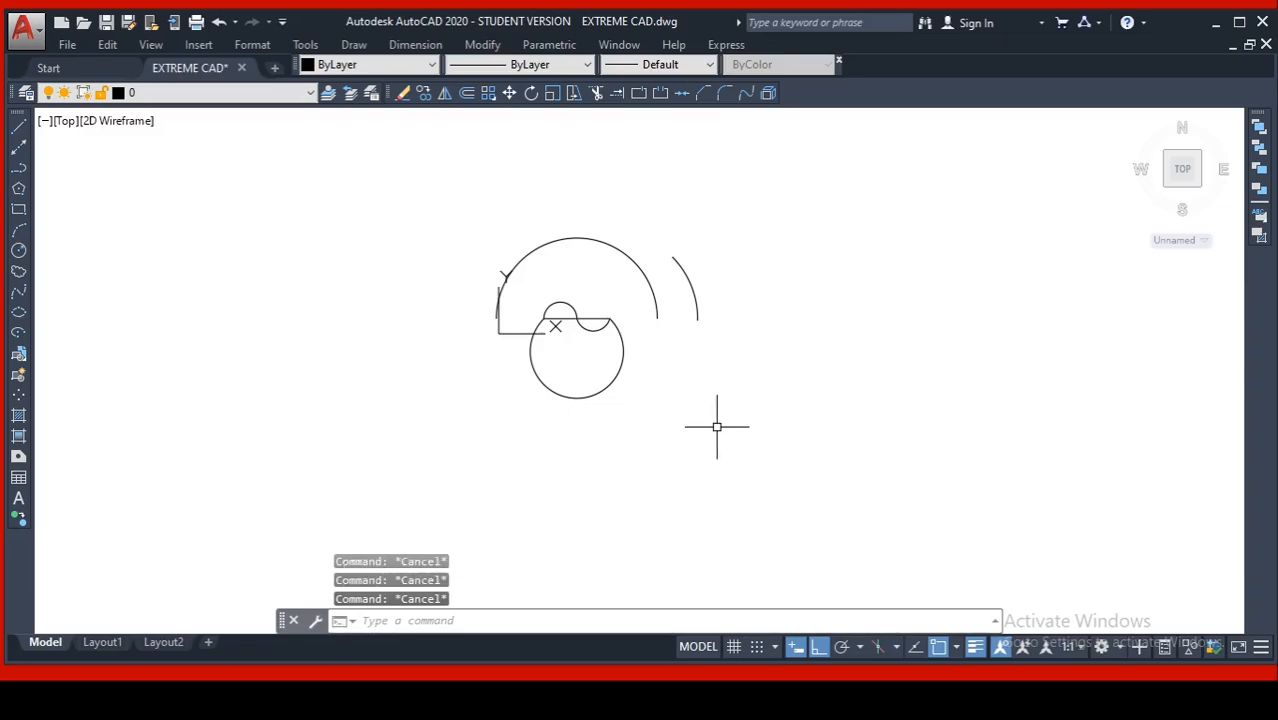
- Erase the horizontal line and all the arcs to empty the drawing area
left_click(748, 455)
left_click(379, 163)
key("Delete")
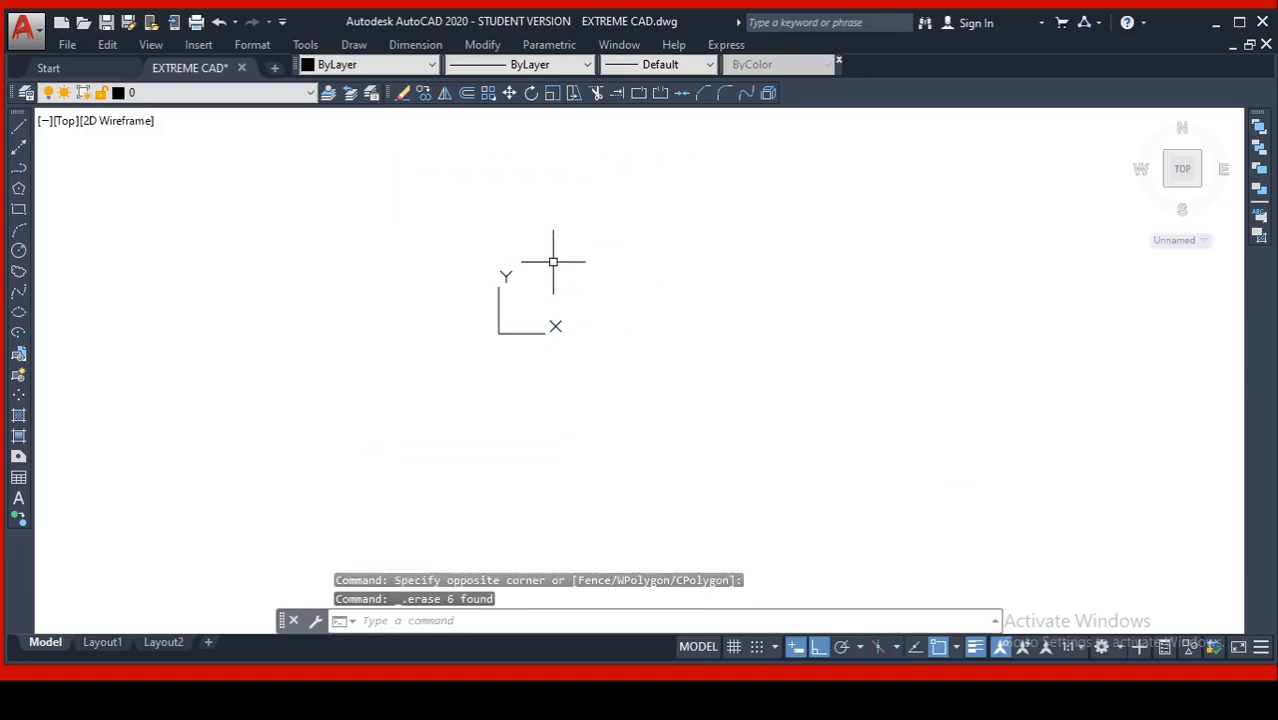
scroll(684, 271, "up", 5)
middle_click_drag(688, 286, 696, 296)
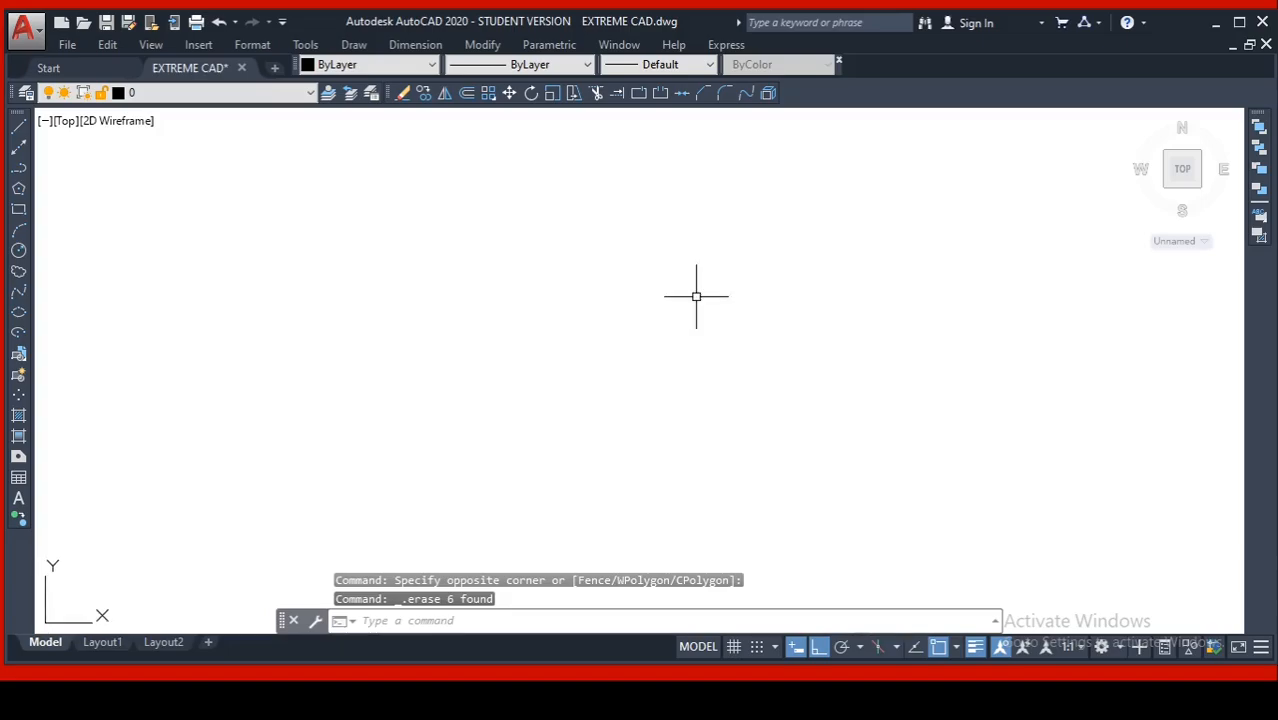
key("Escape")
key("Escape")
key("Escape")
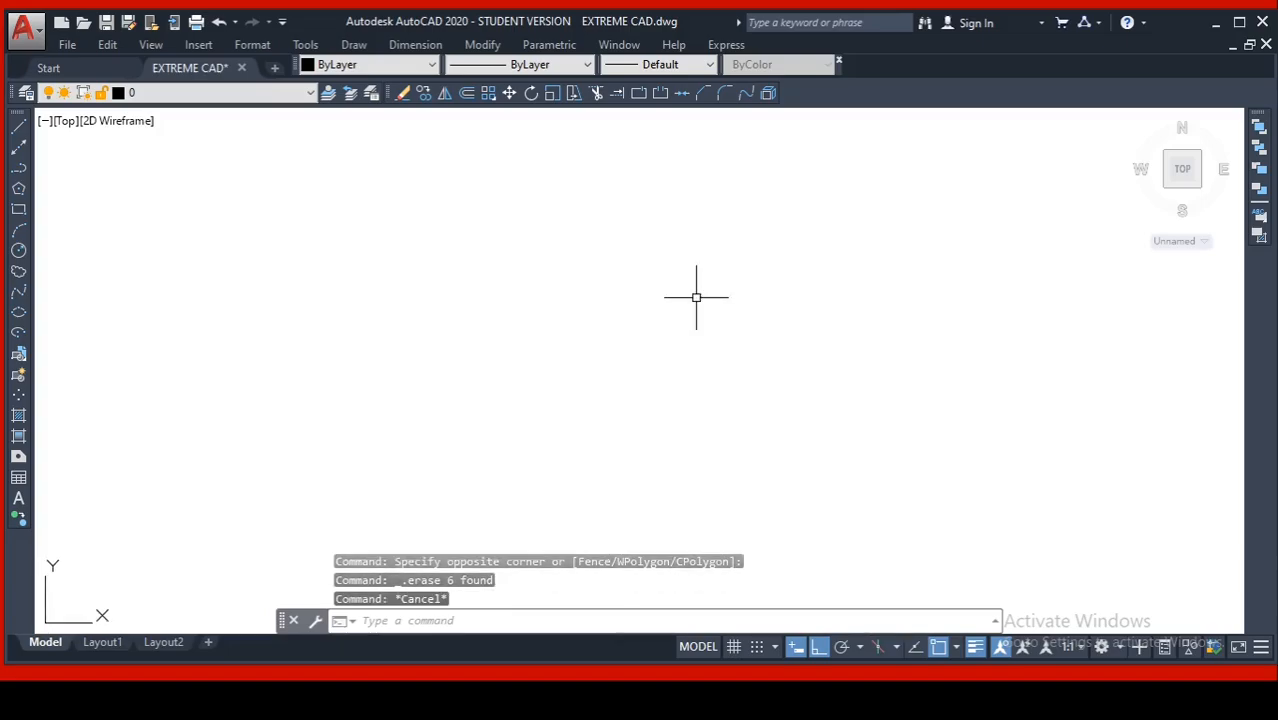